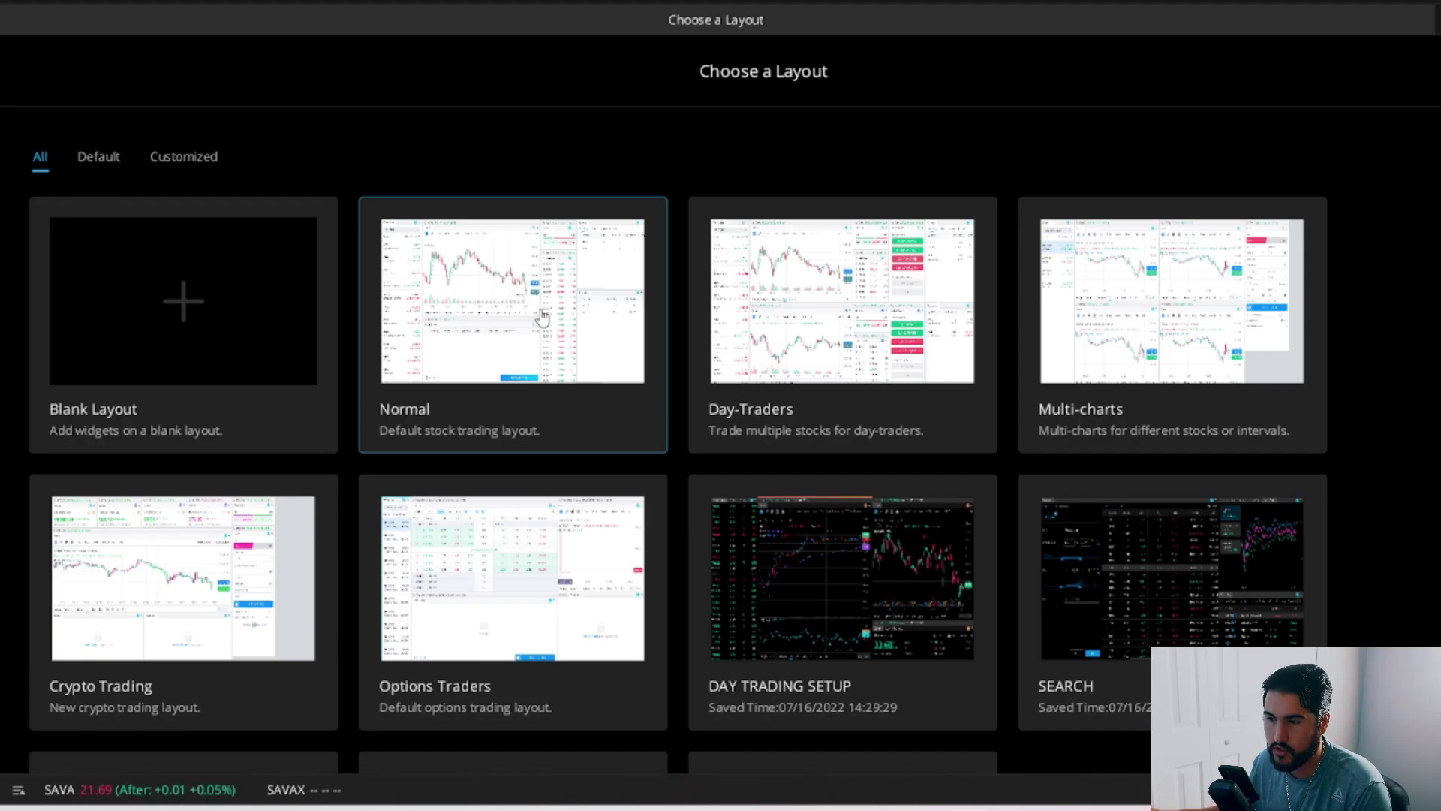
click(89, 278)
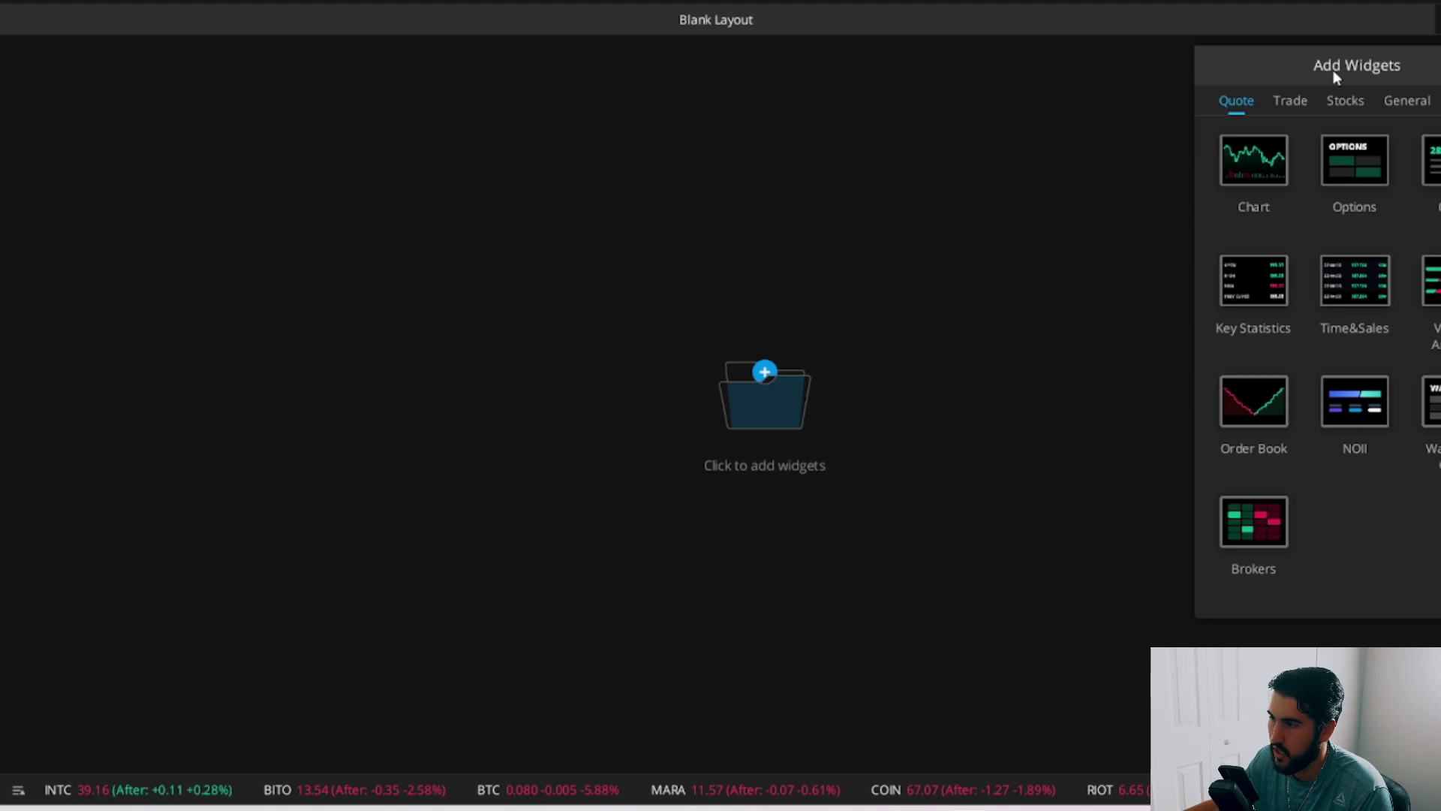
click(1285, 102)
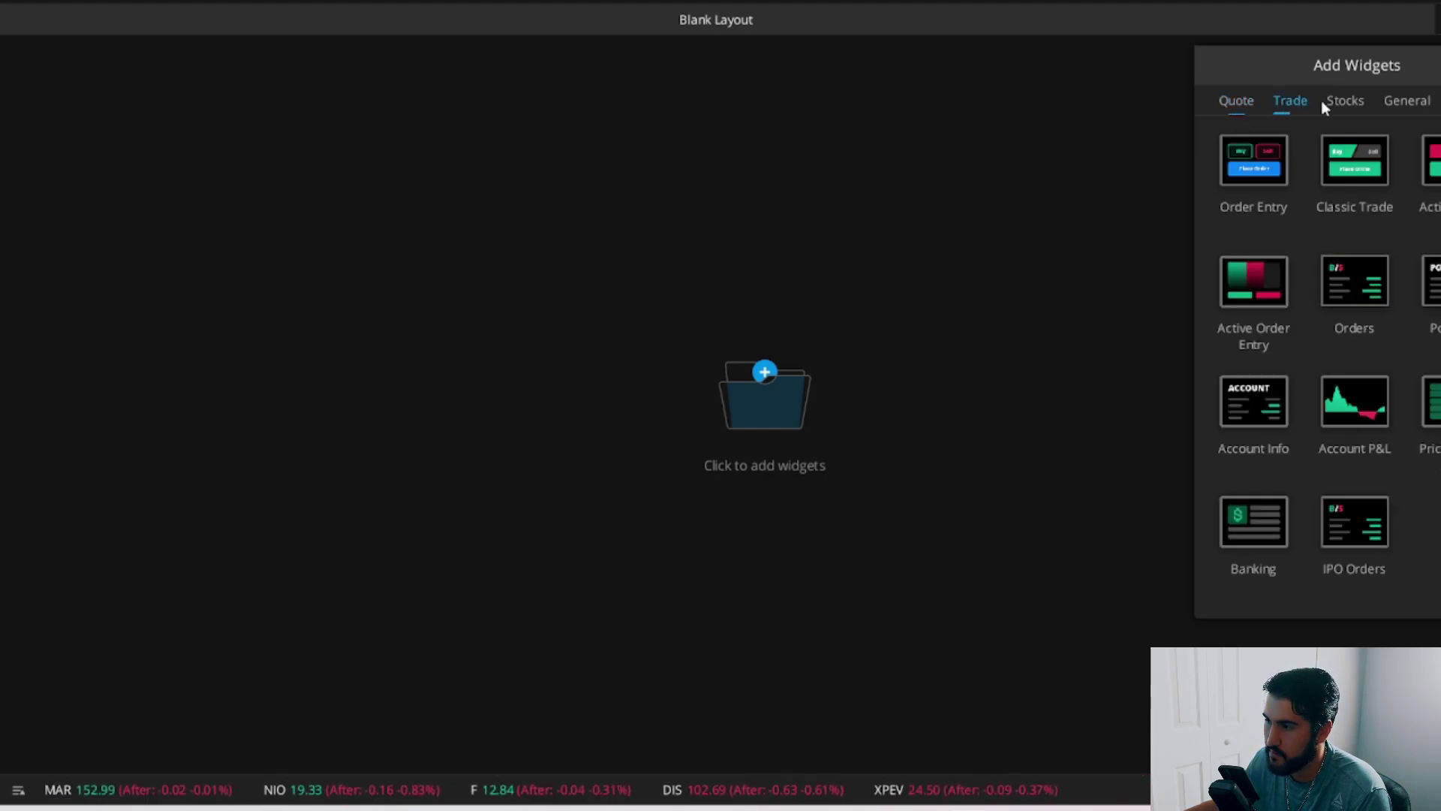
click(1346, 105)
click(1405, 105)
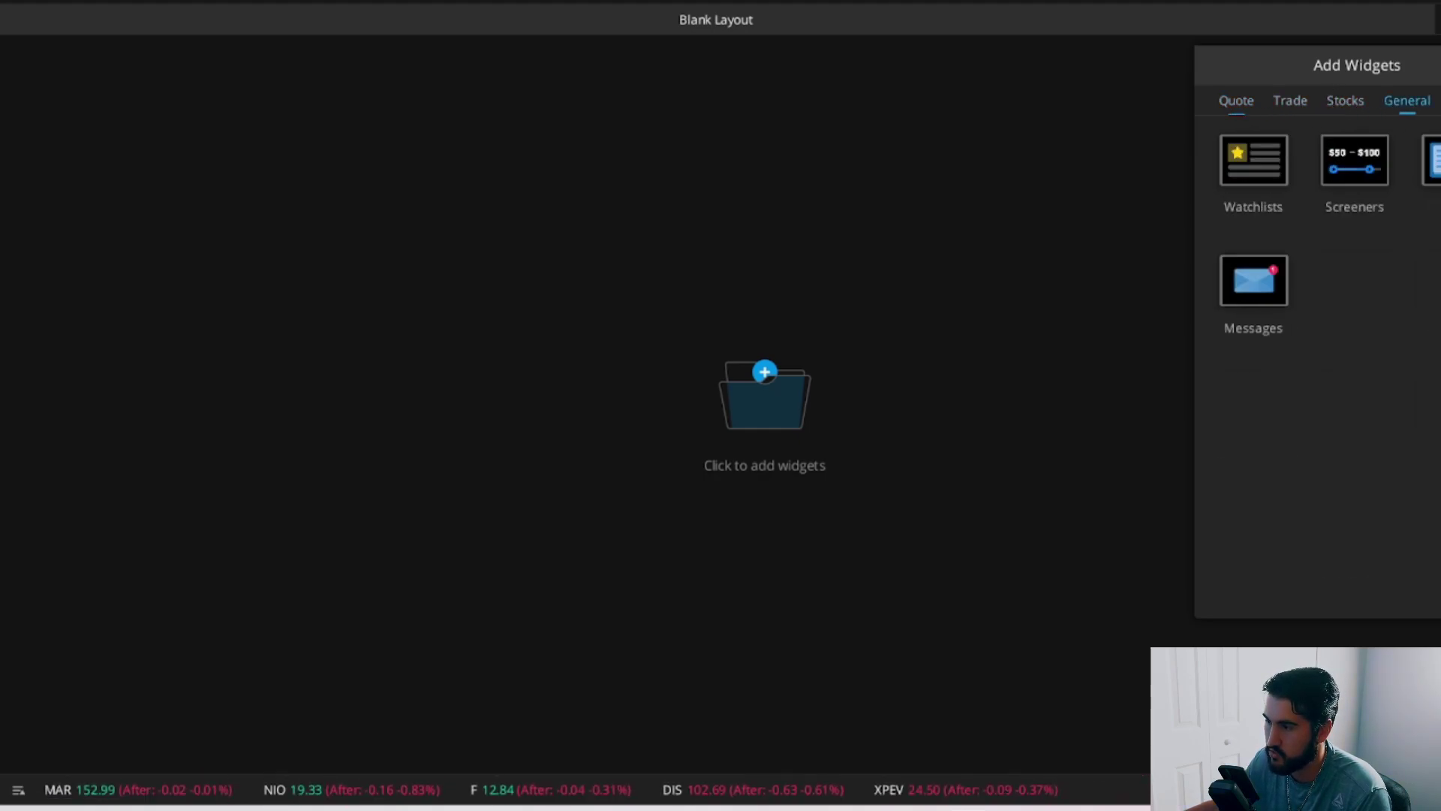
click(1239, 106)
click(1242, 111)
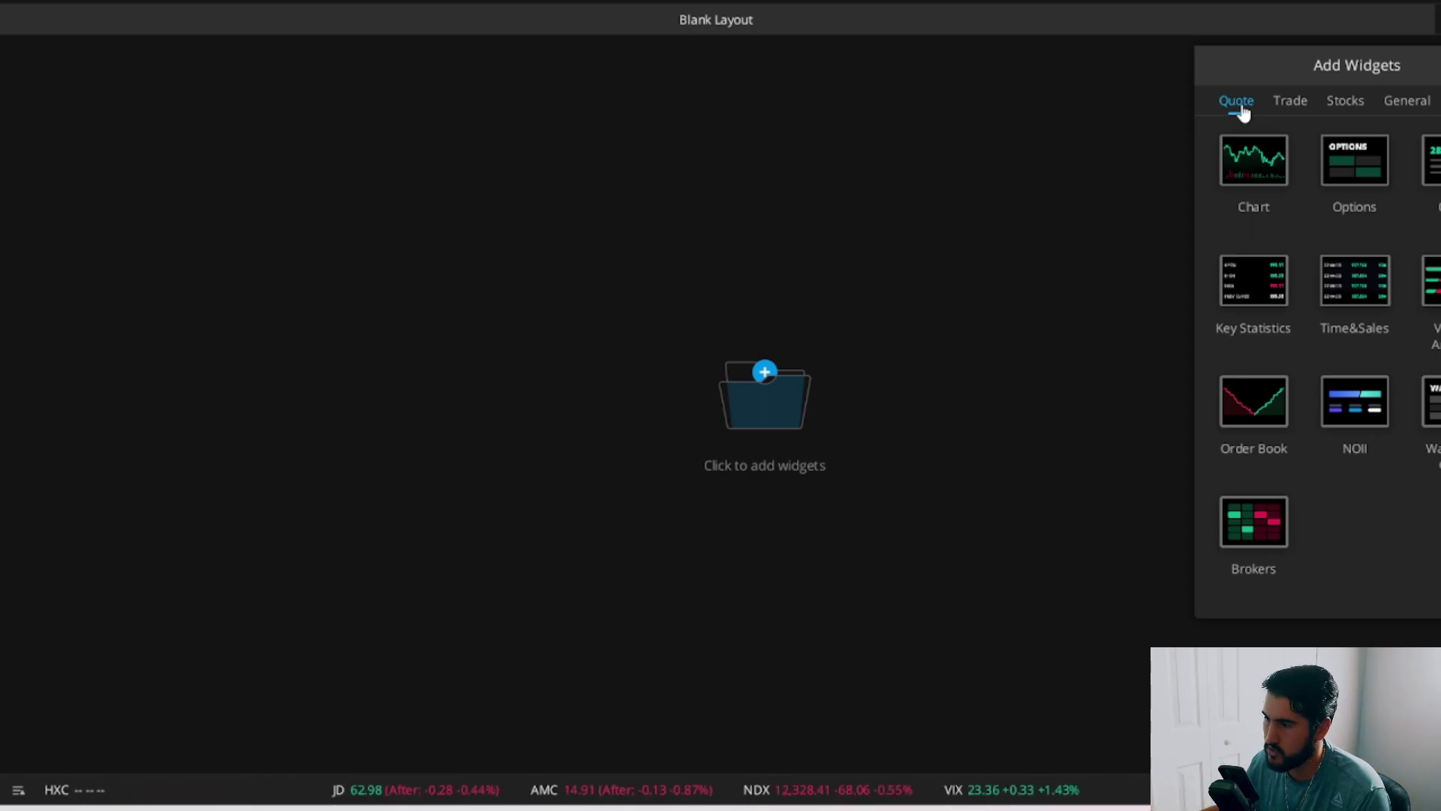
Add three SPY chart widgets to the blank layout from the widget picker
click(1246, 164)
click(1247, 165)
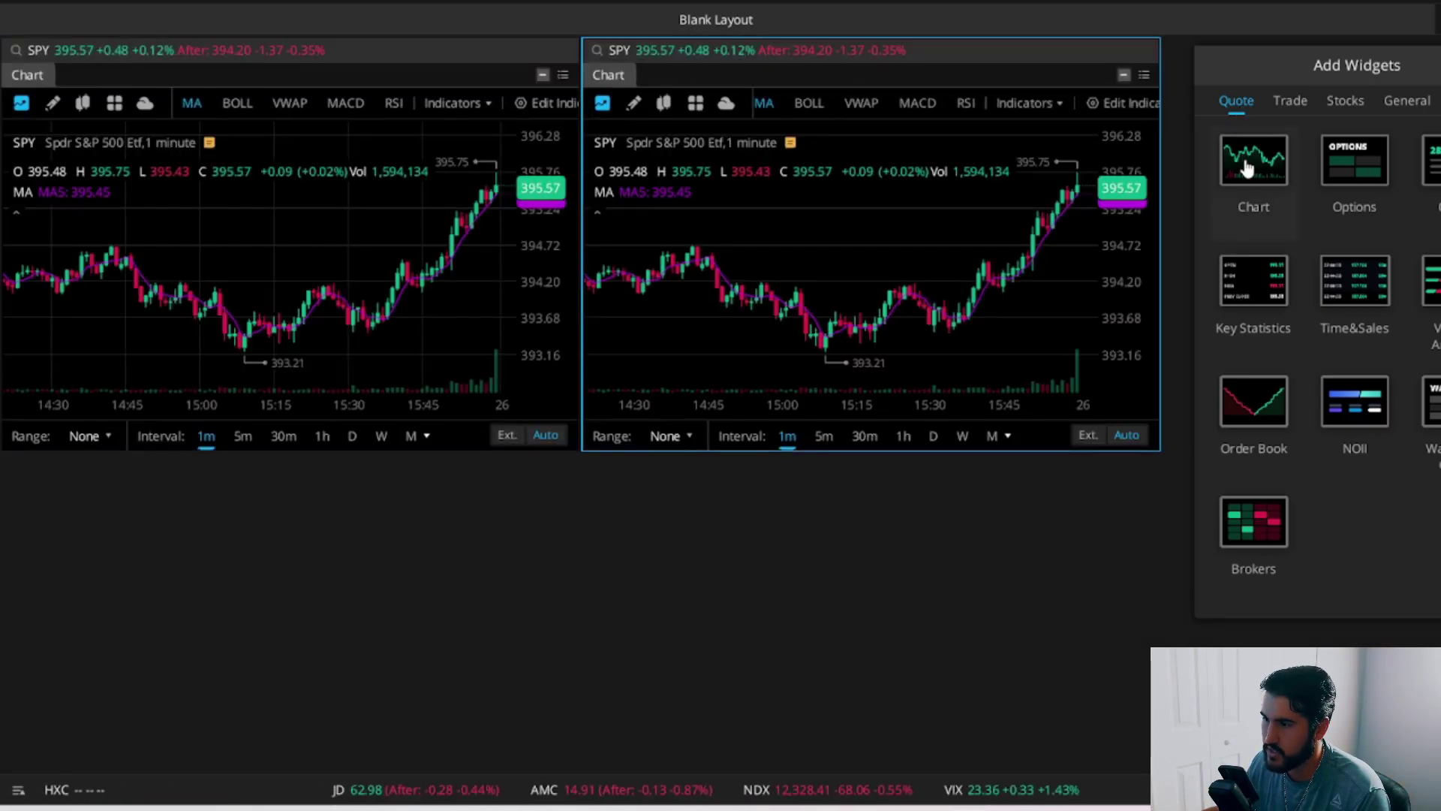
click(1249, 167)
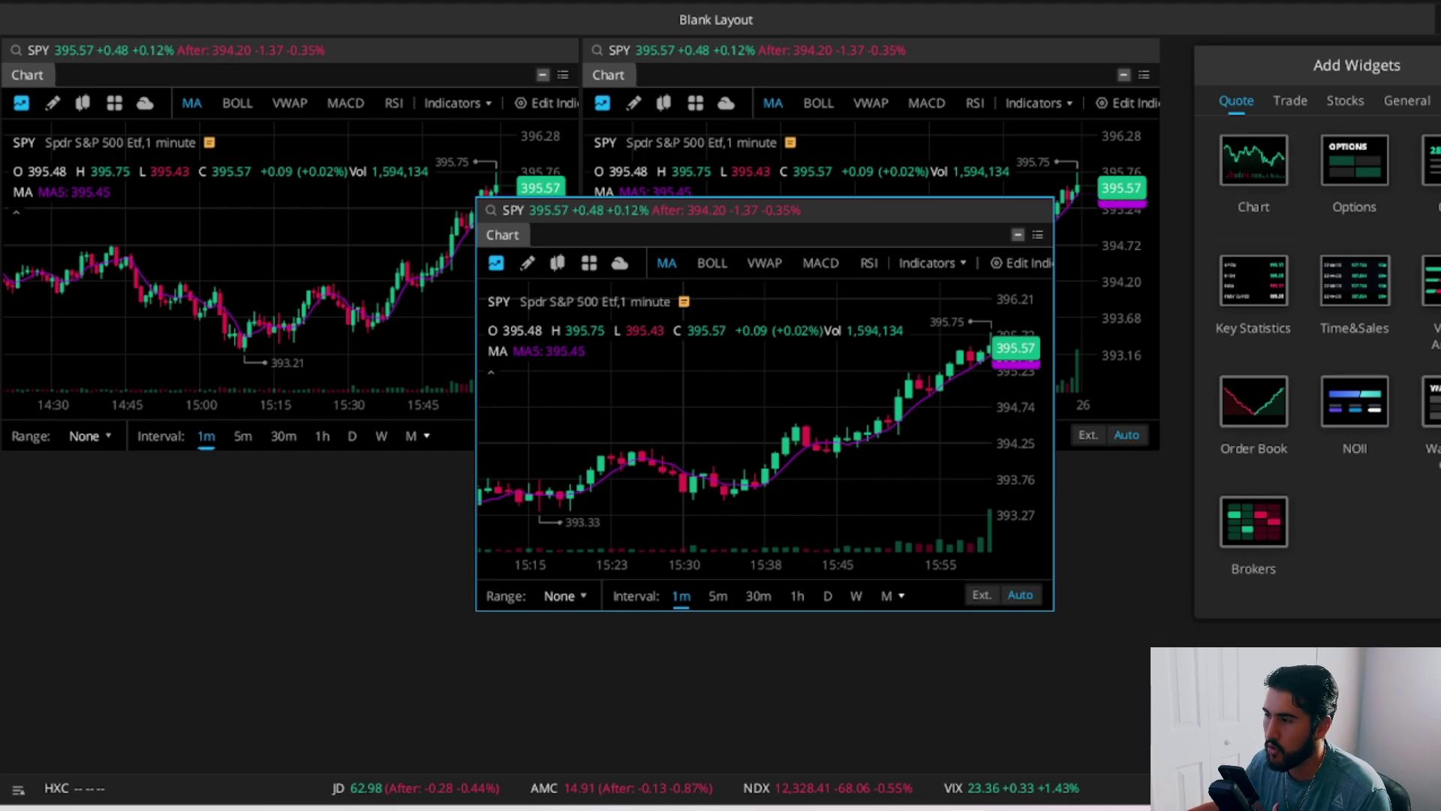
key(Escape)
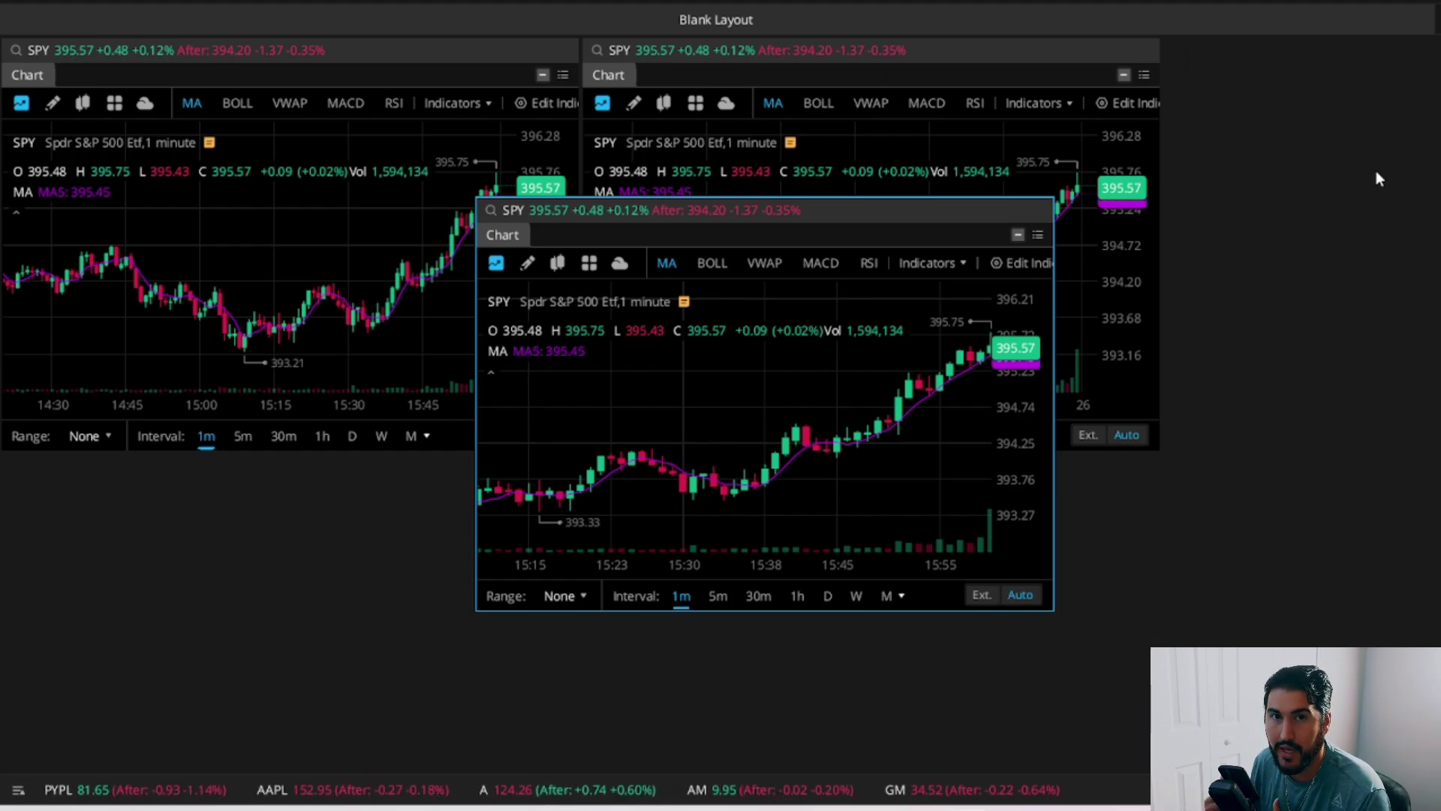
Arrange the charts with one large in the centre and two stacked on the right
mouse_move(644, 182)
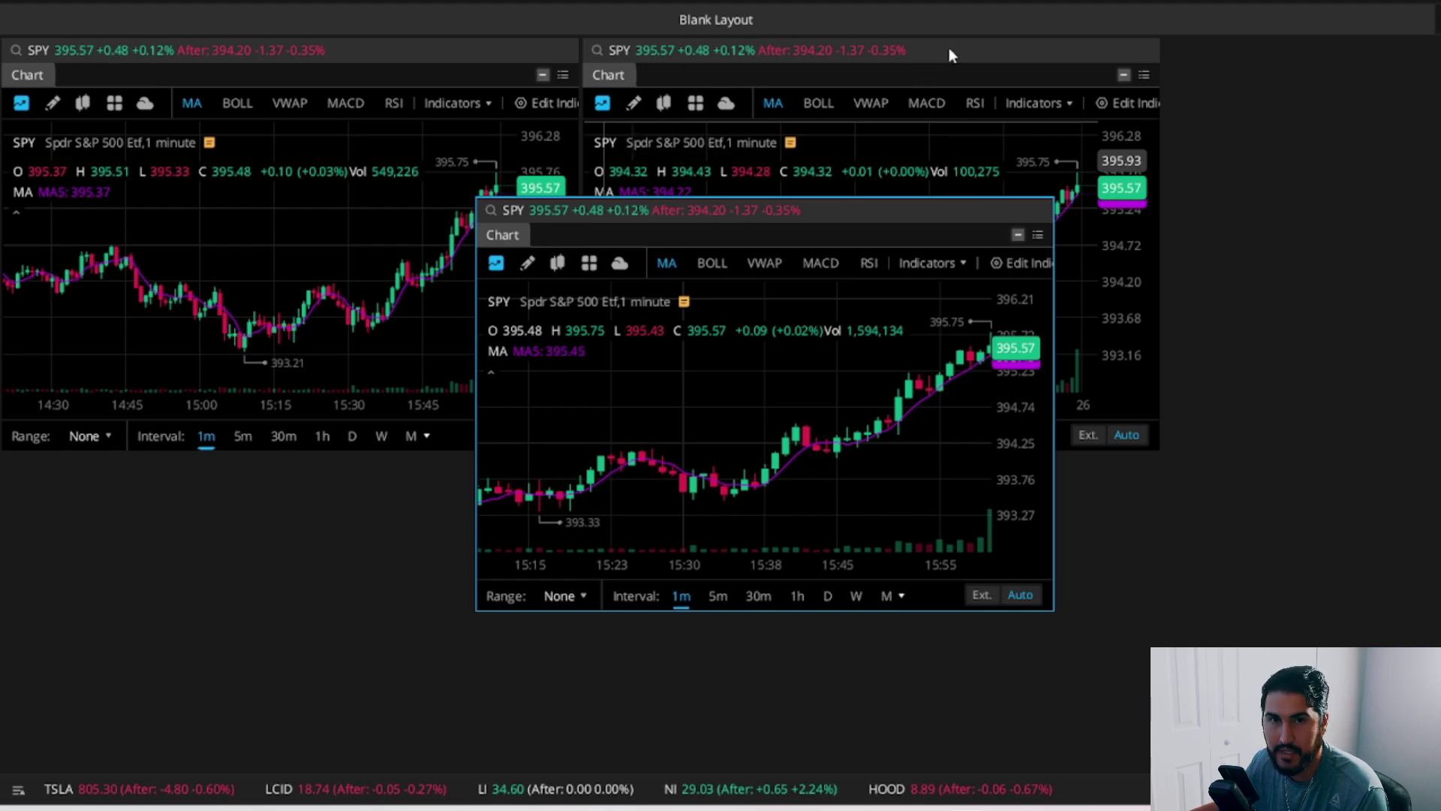
drag(958, 48, 1326, 49)
drag(796, 209, 1336, 411)
click(441, 54)
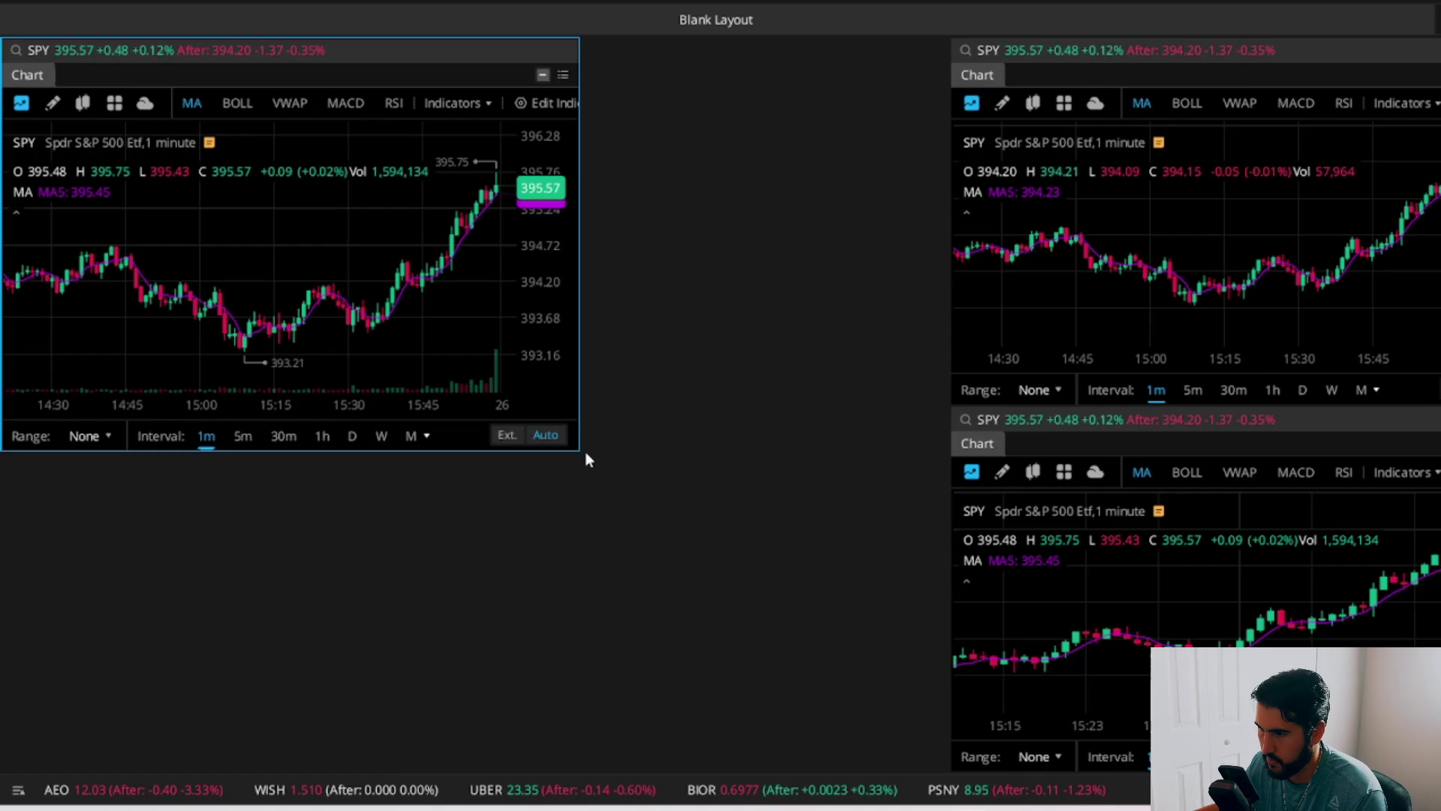
drag(525, 49, 894, 50)
drag(695, 451, 695, 647)
drag(370, 300, 192, 283)
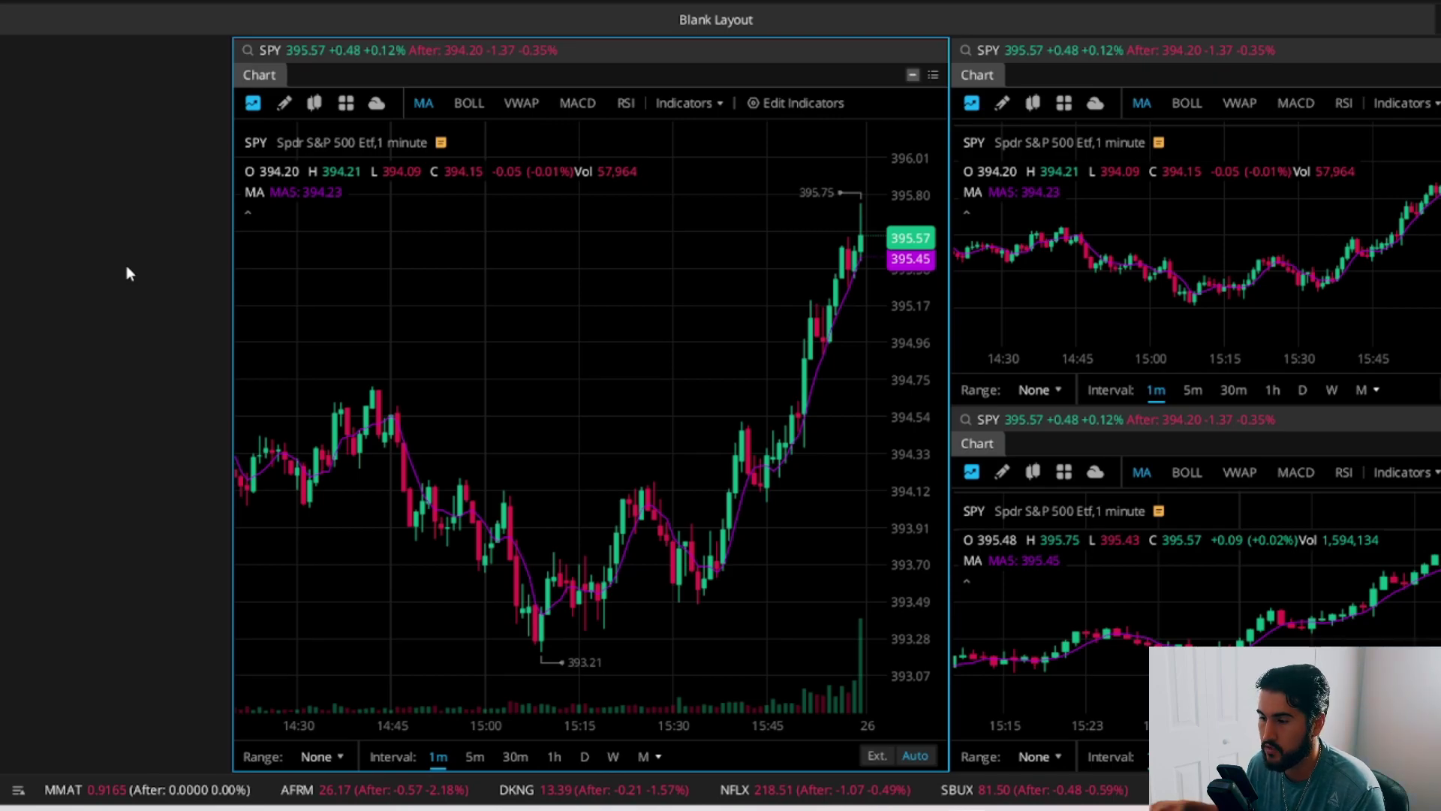
Set the large SPY chart to a 1Y daily range, add a shorter RSI pane, and drop the MA
click(321, 758)
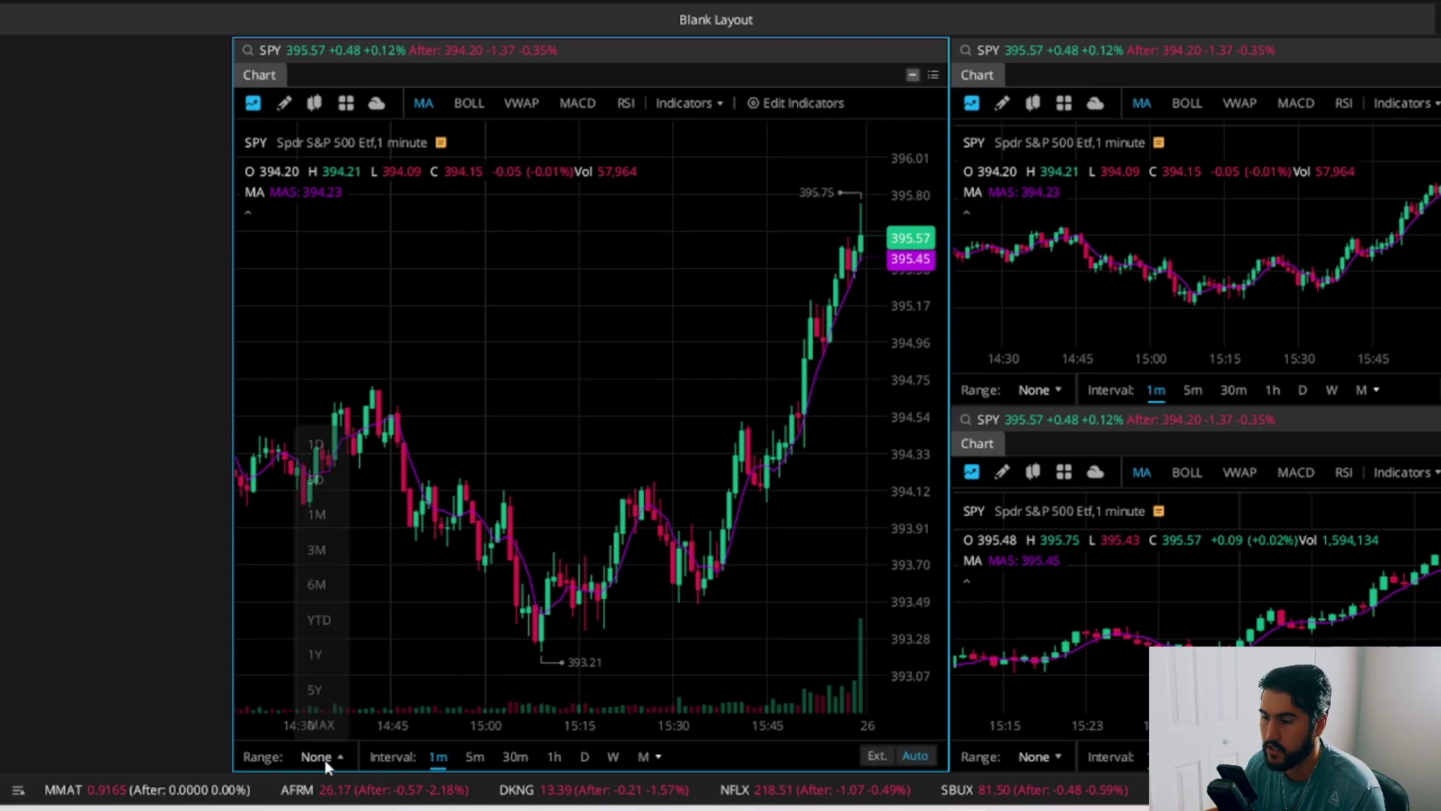
click(317, 650)
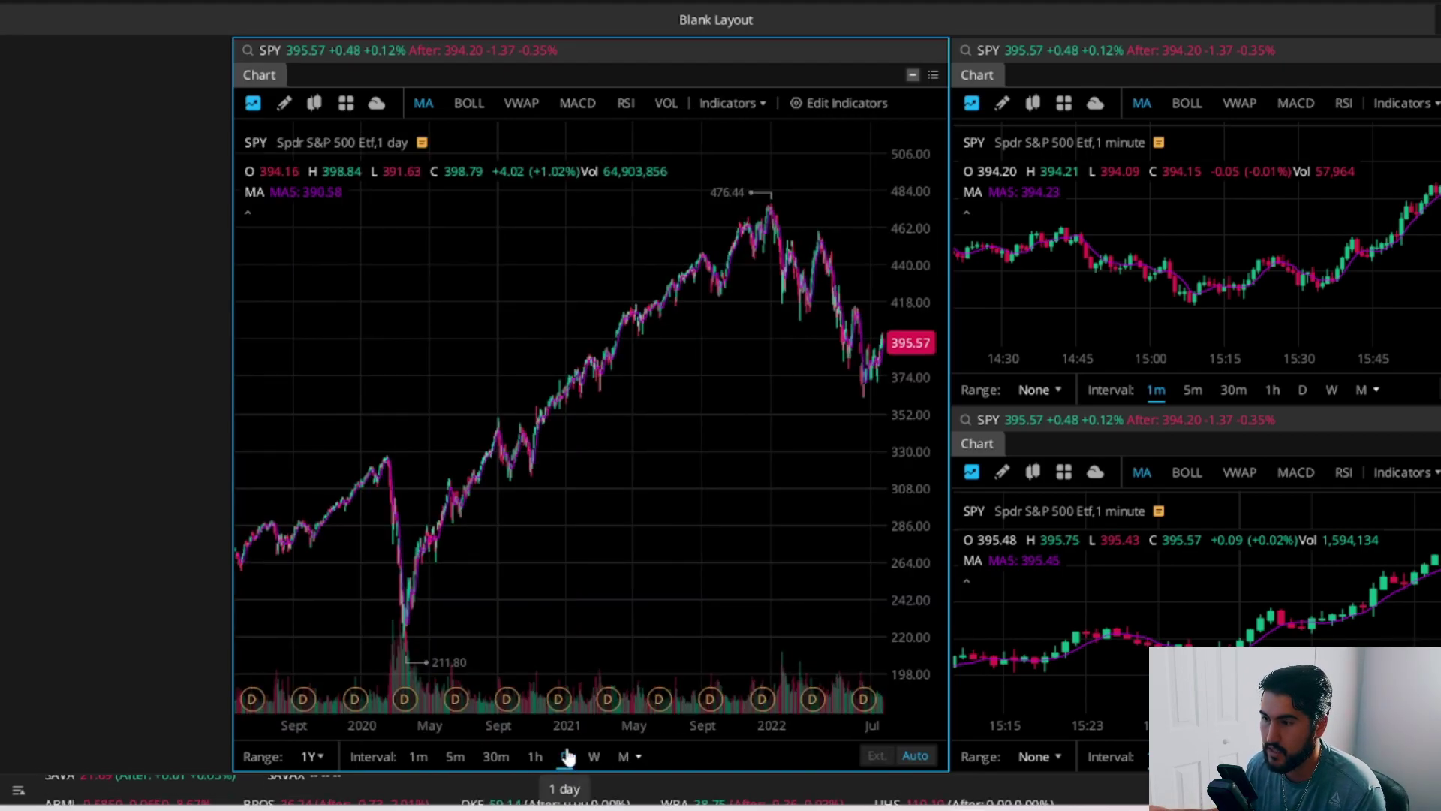
click(626, 103)
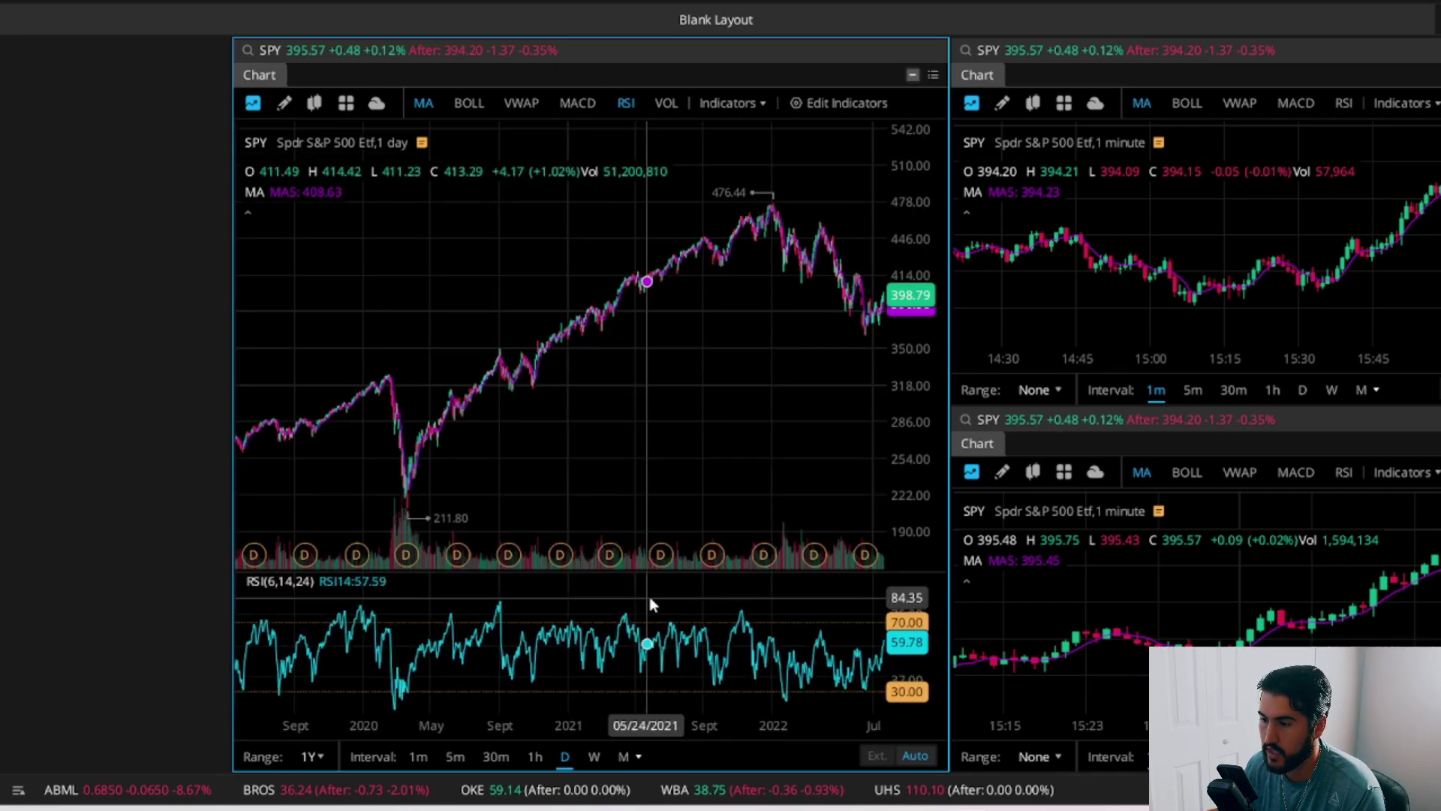
drag(673, 575, 679, 610)
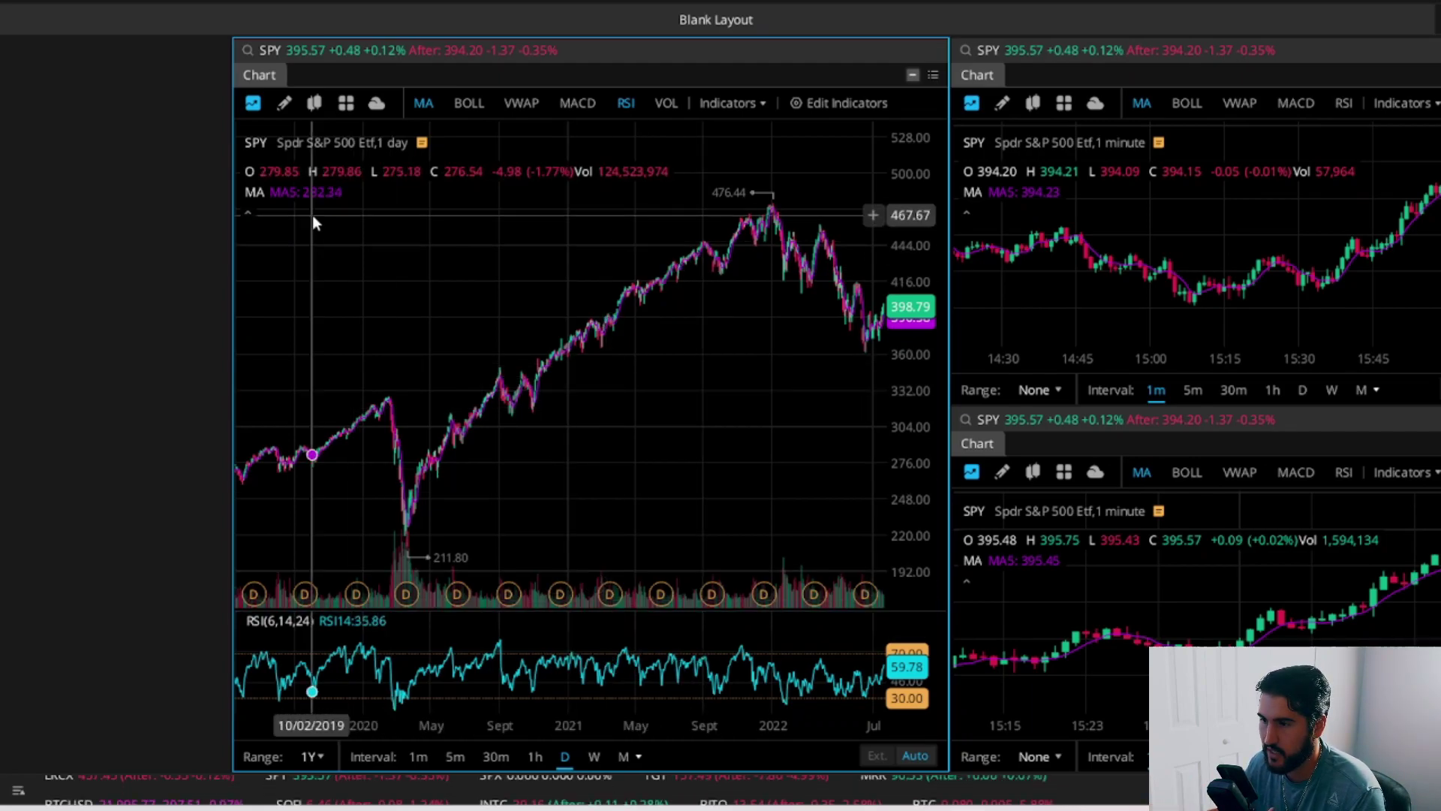
click(322, 193)
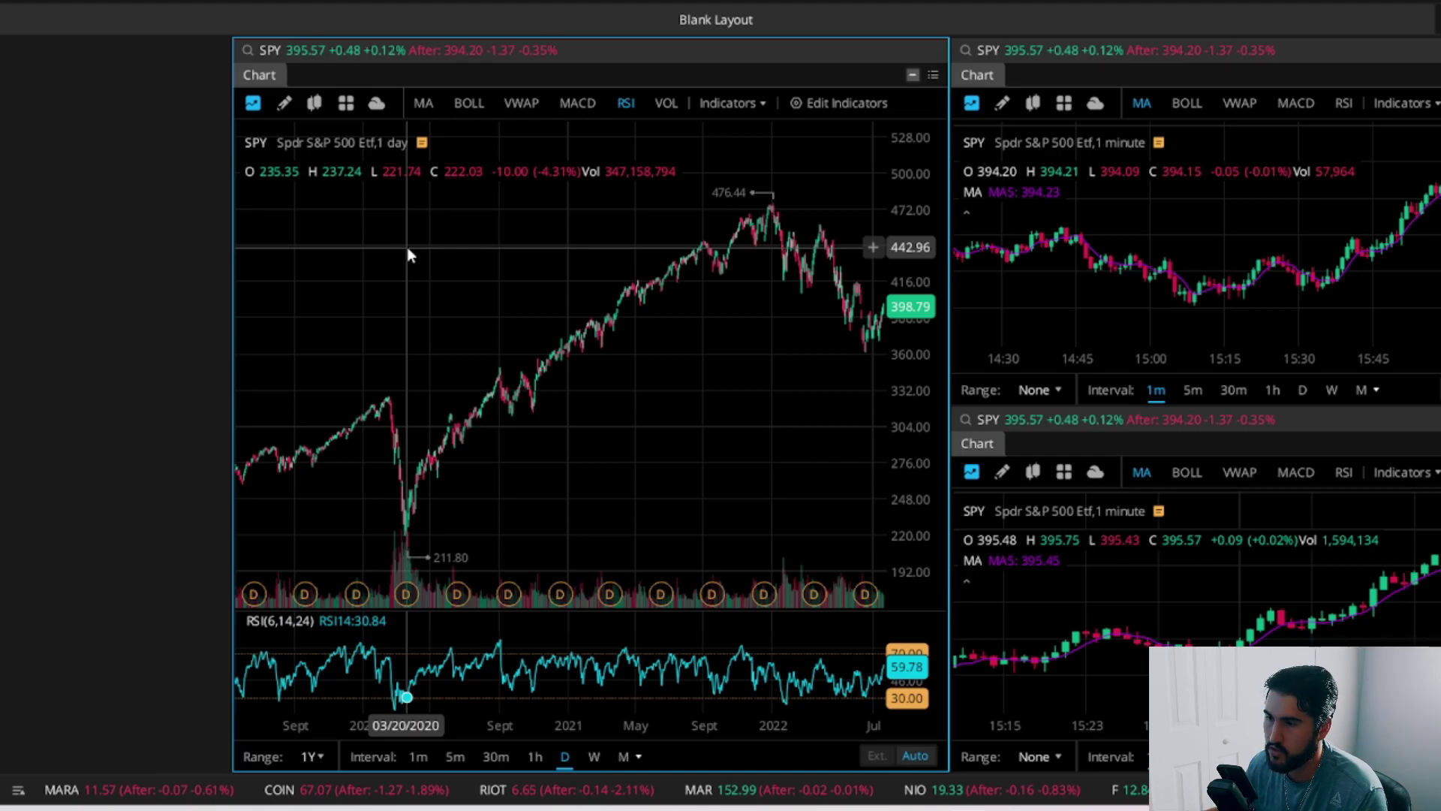
click(716, 105)
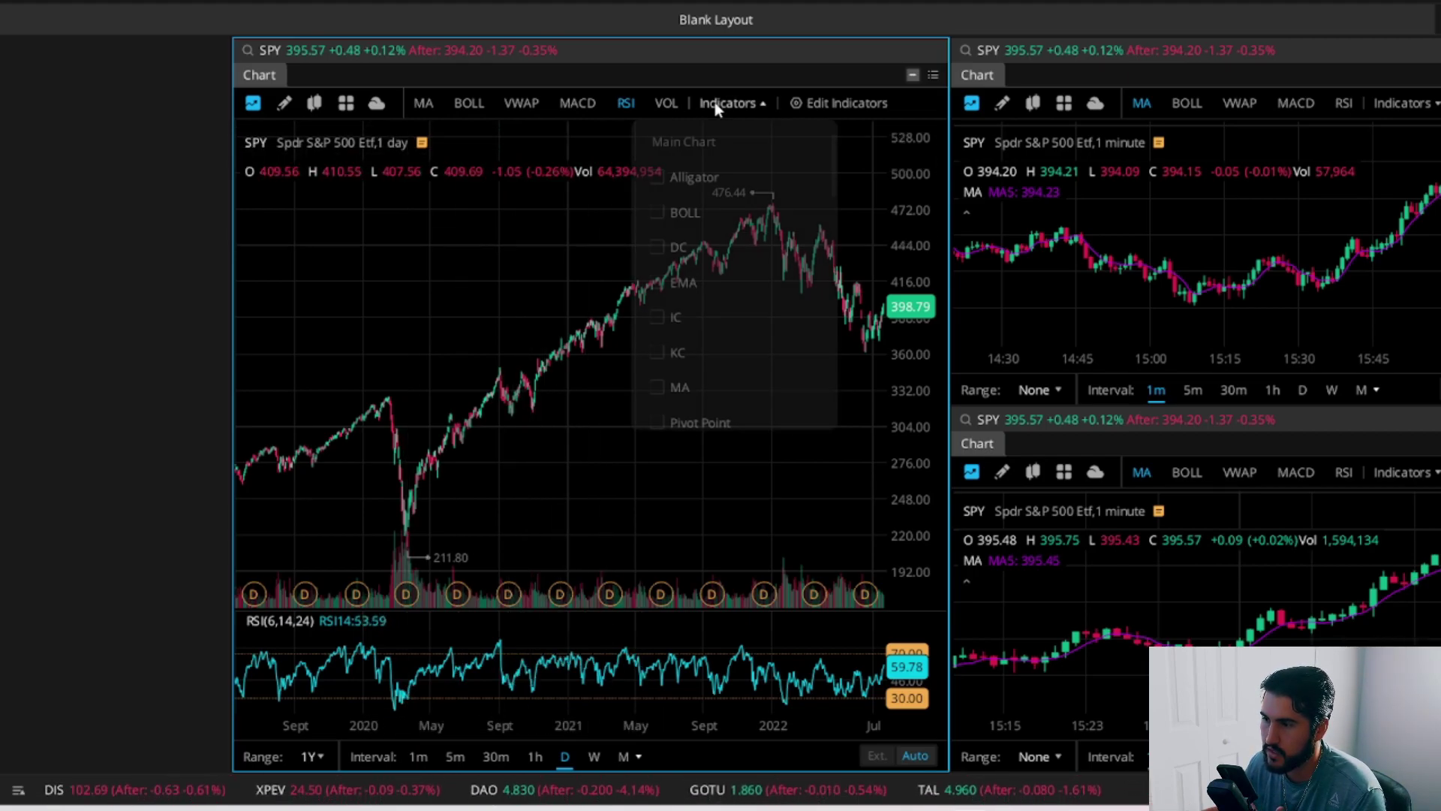
Add an EMA overlay to the large chart and set its length to 200
click(658, 283)
click(398, 248)
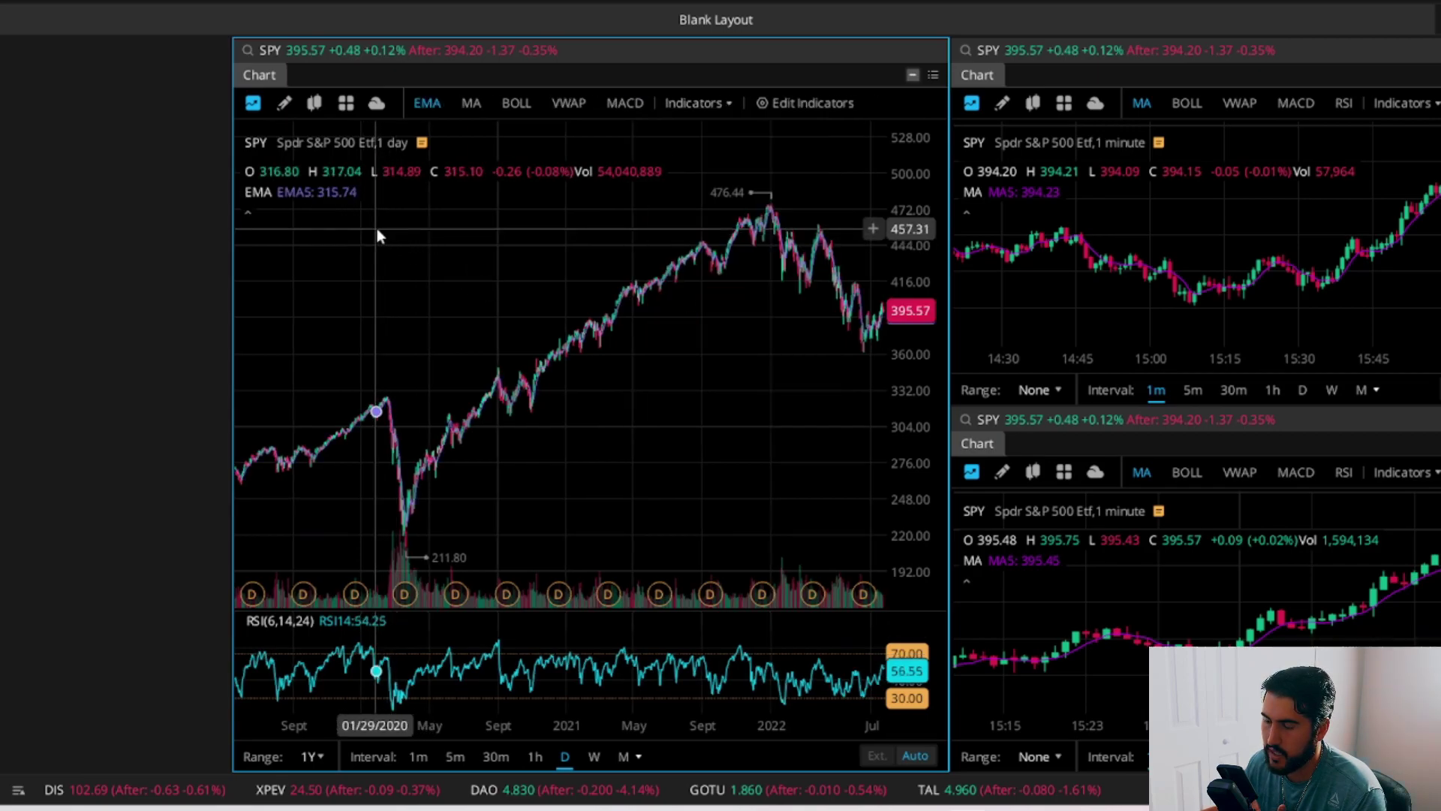
mouse_move(311, 197)
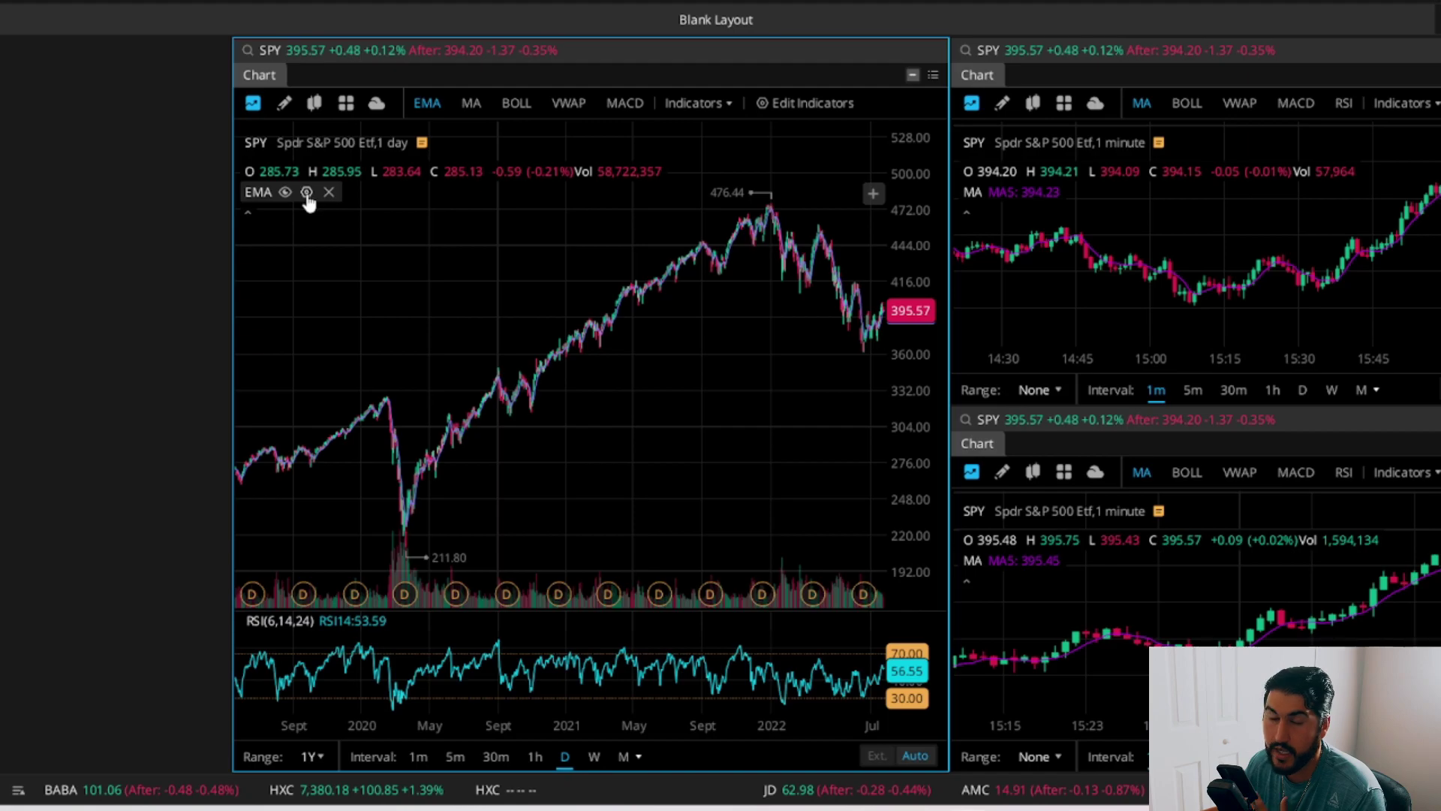
click(307, 194)
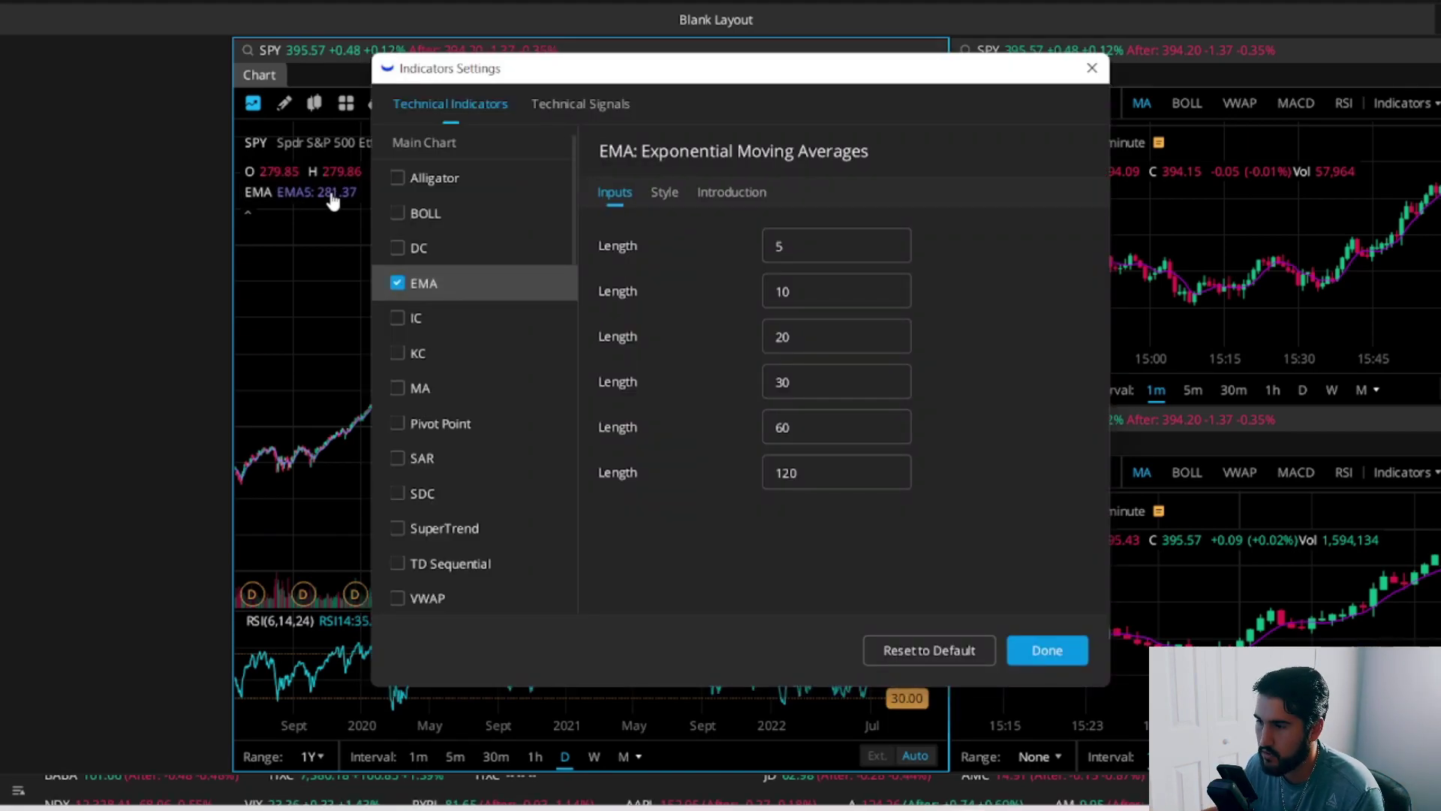
double_click(797, 251)
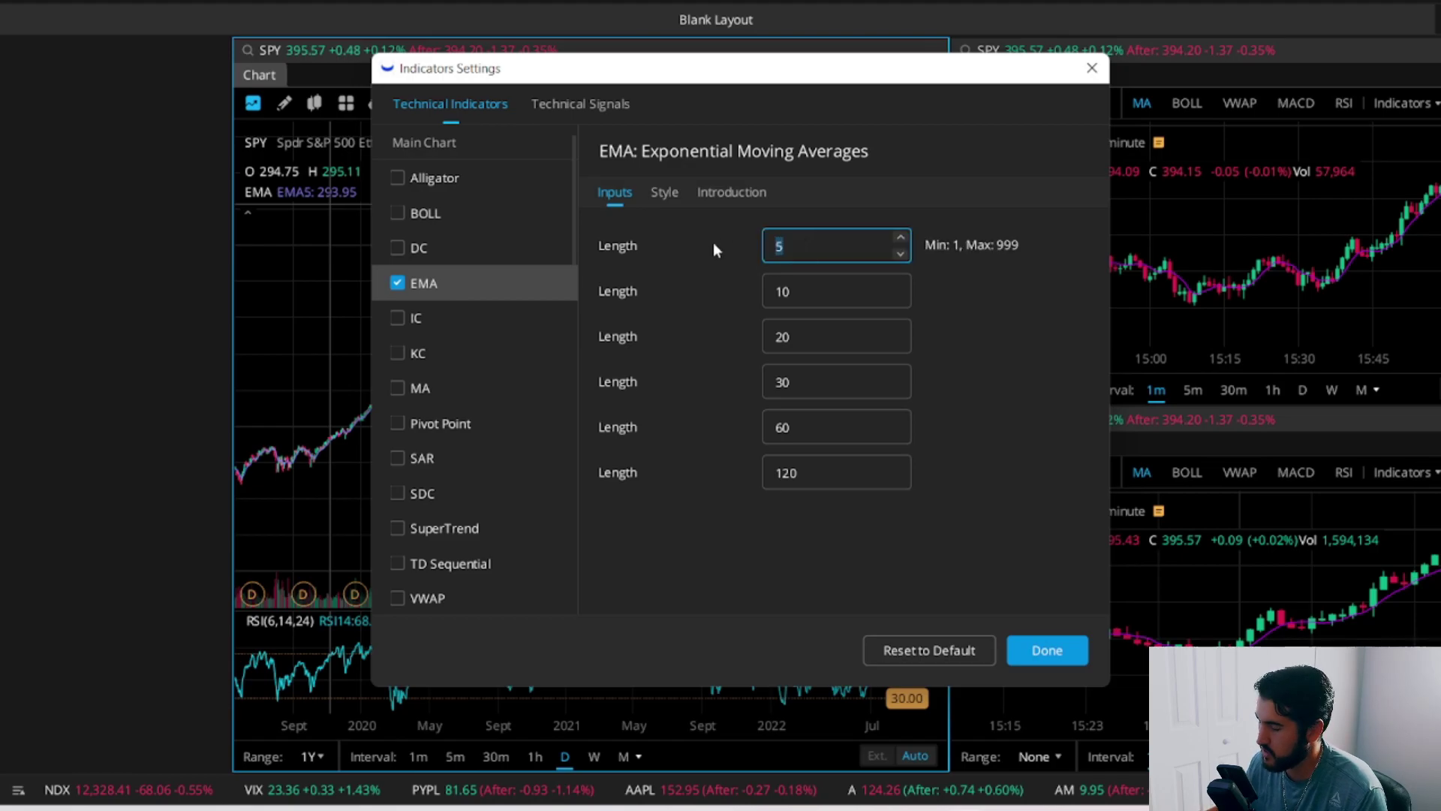
text(200)
key(Tab)
Colour the EMA200 line blue and save the EMA settings
click(676, 200)
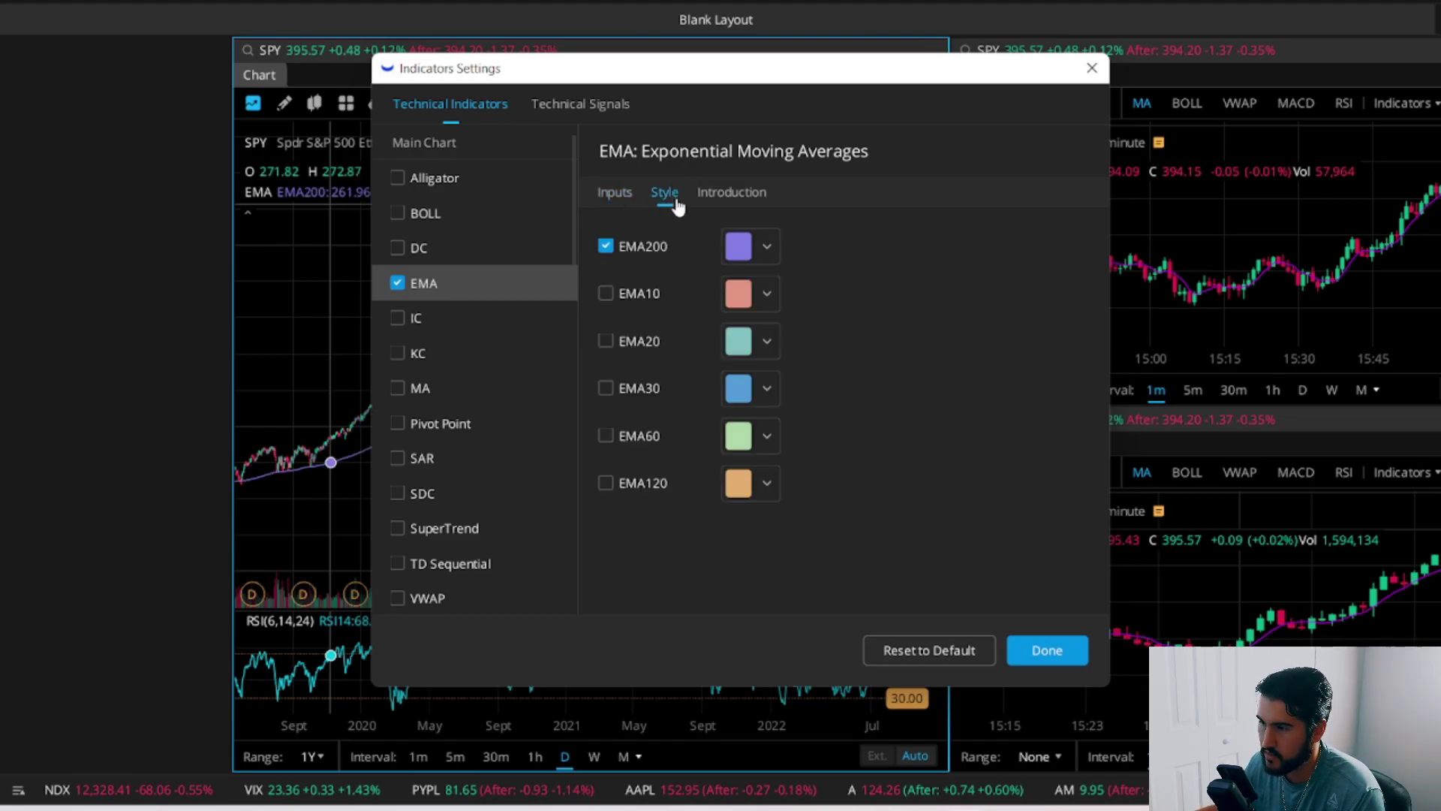
click(766, 246)
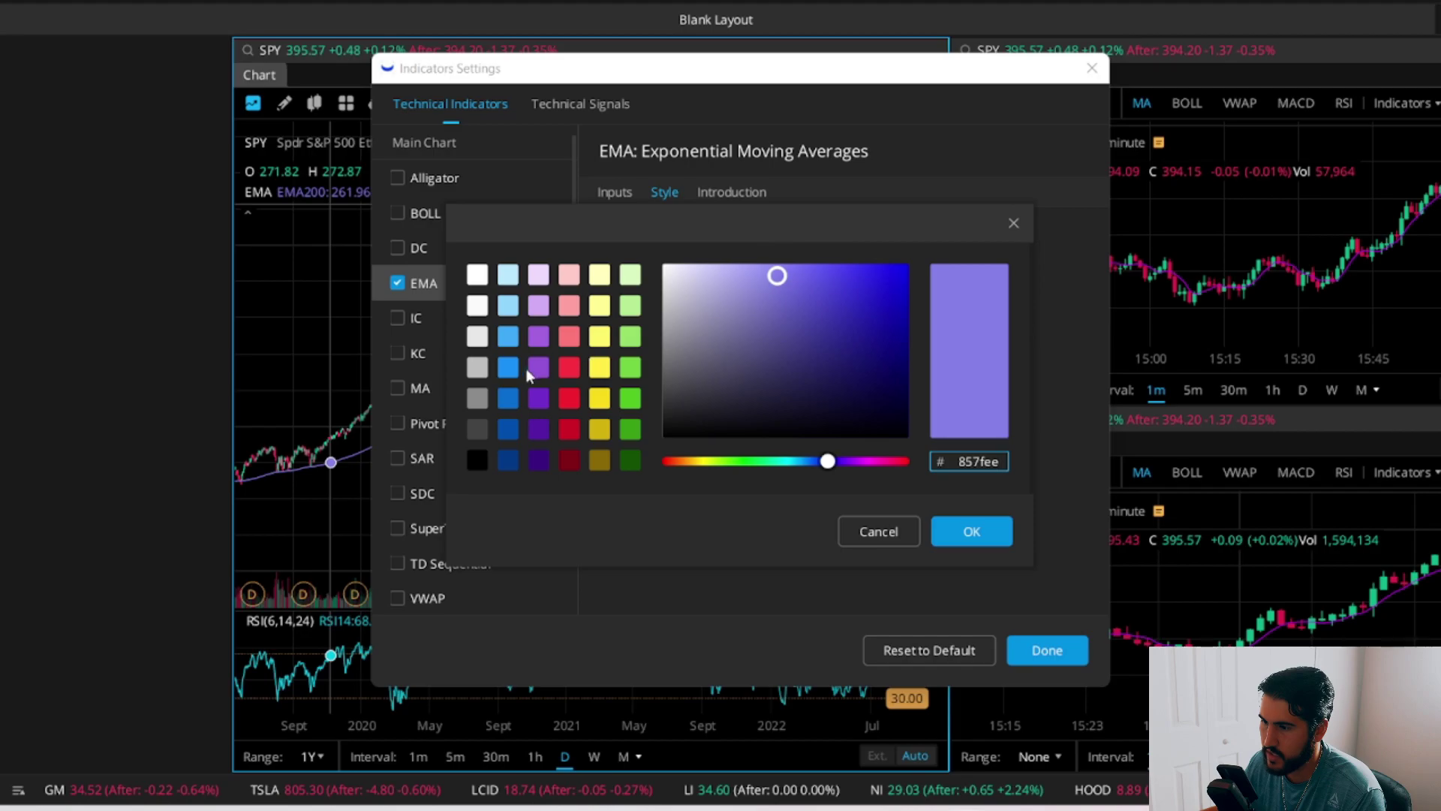
click(507, 336)
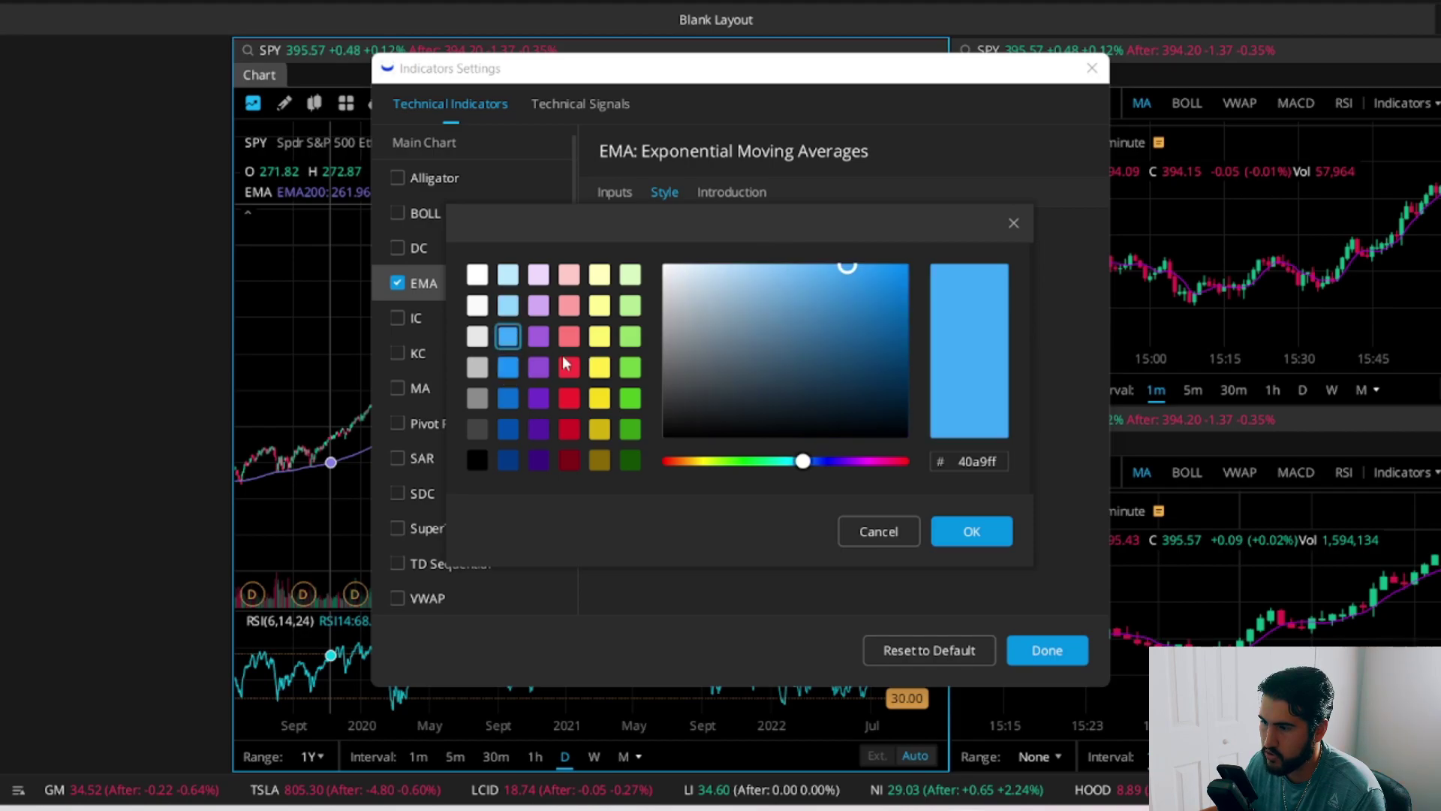
click(972, 531)
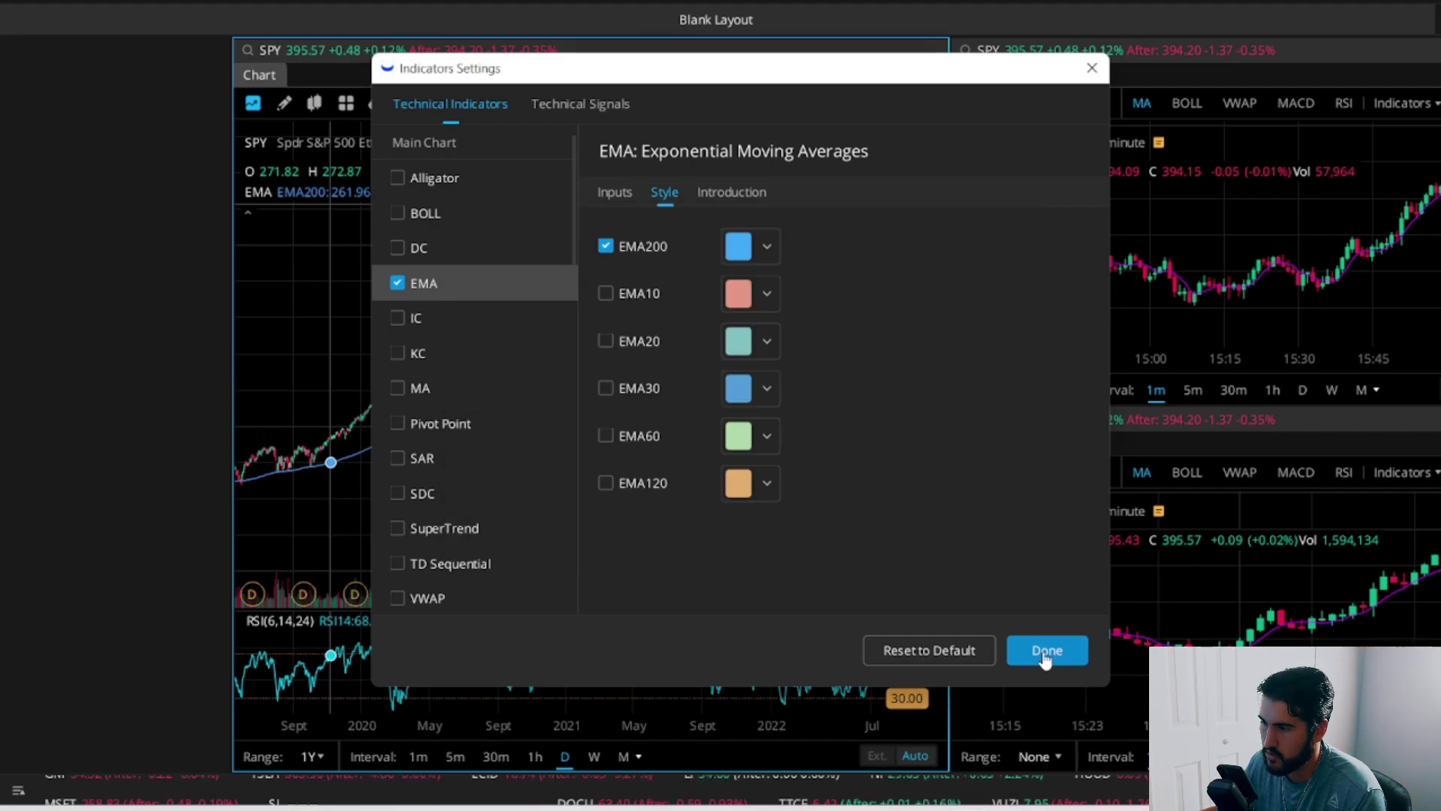
click(1047, 650)
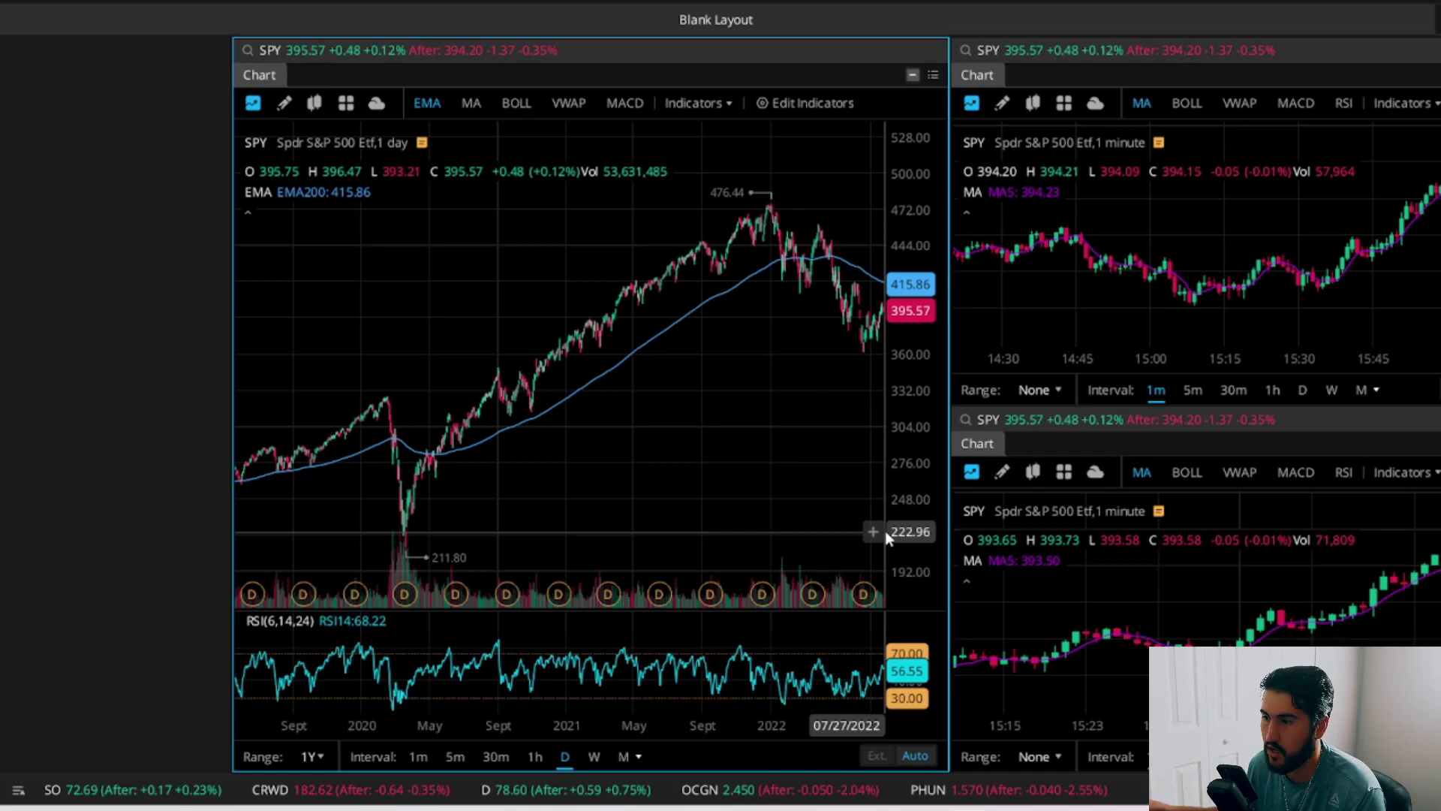
Re-add the moving average and set its three lengths to 50, 100 and 150
click(472, 103)
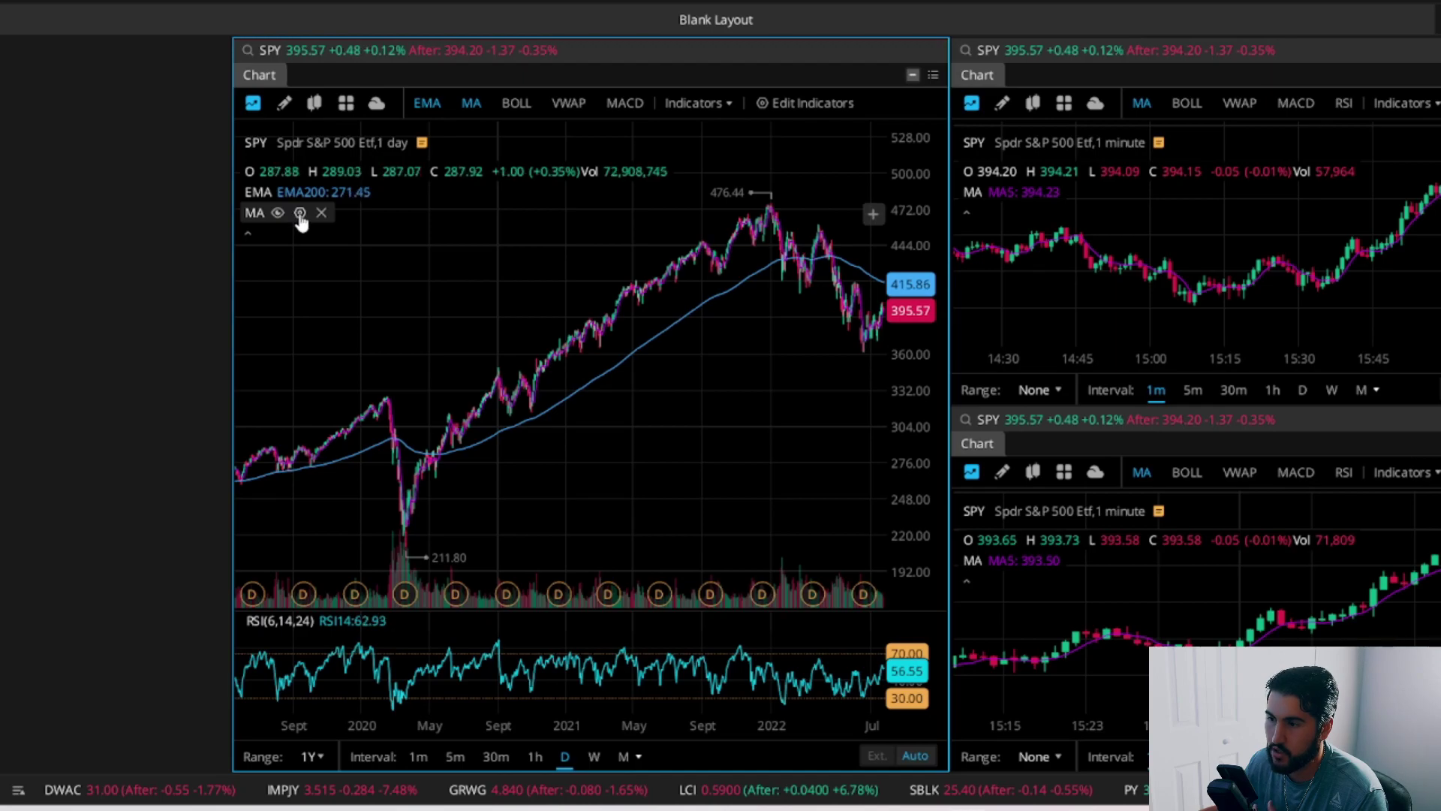
click(300, 214)
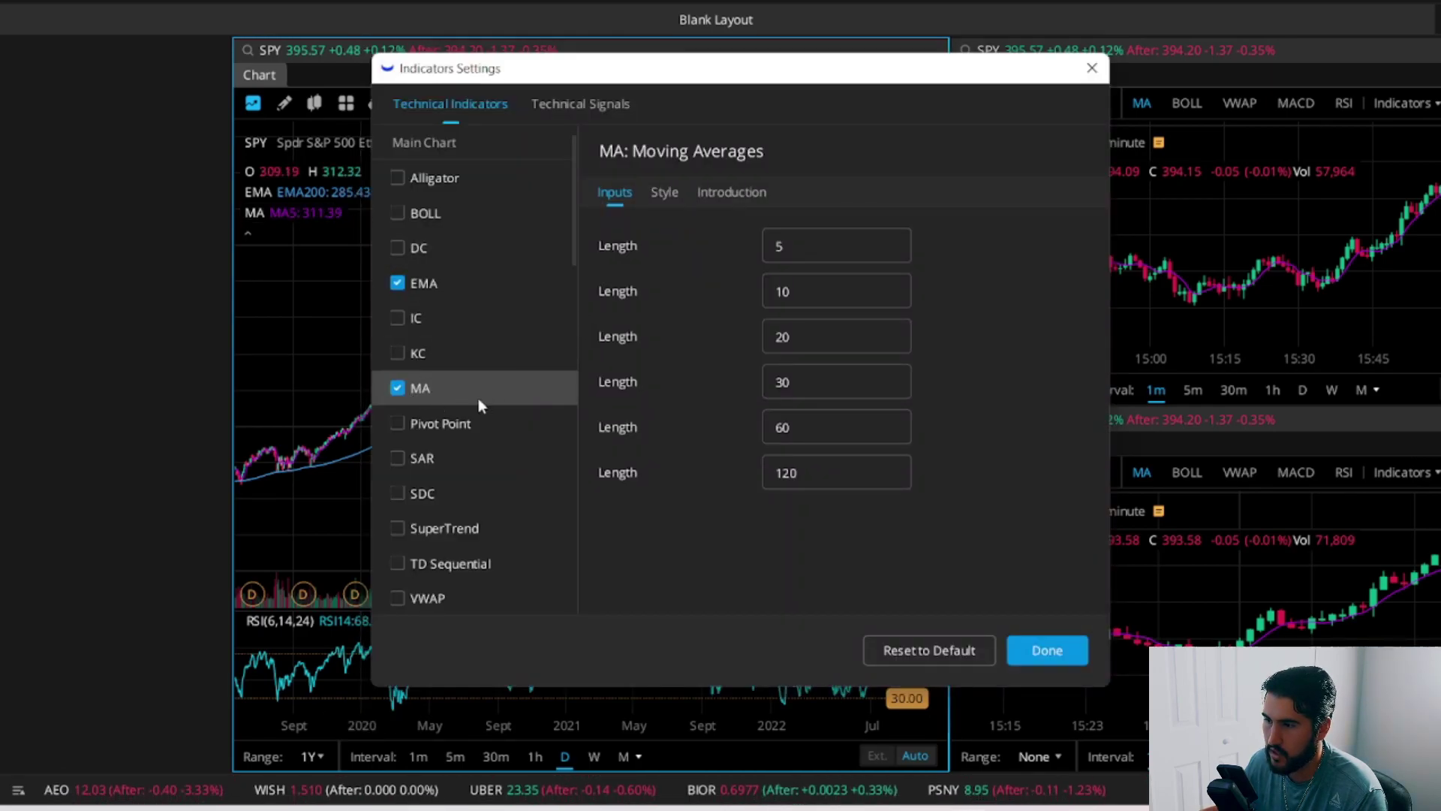
click(830, 248)
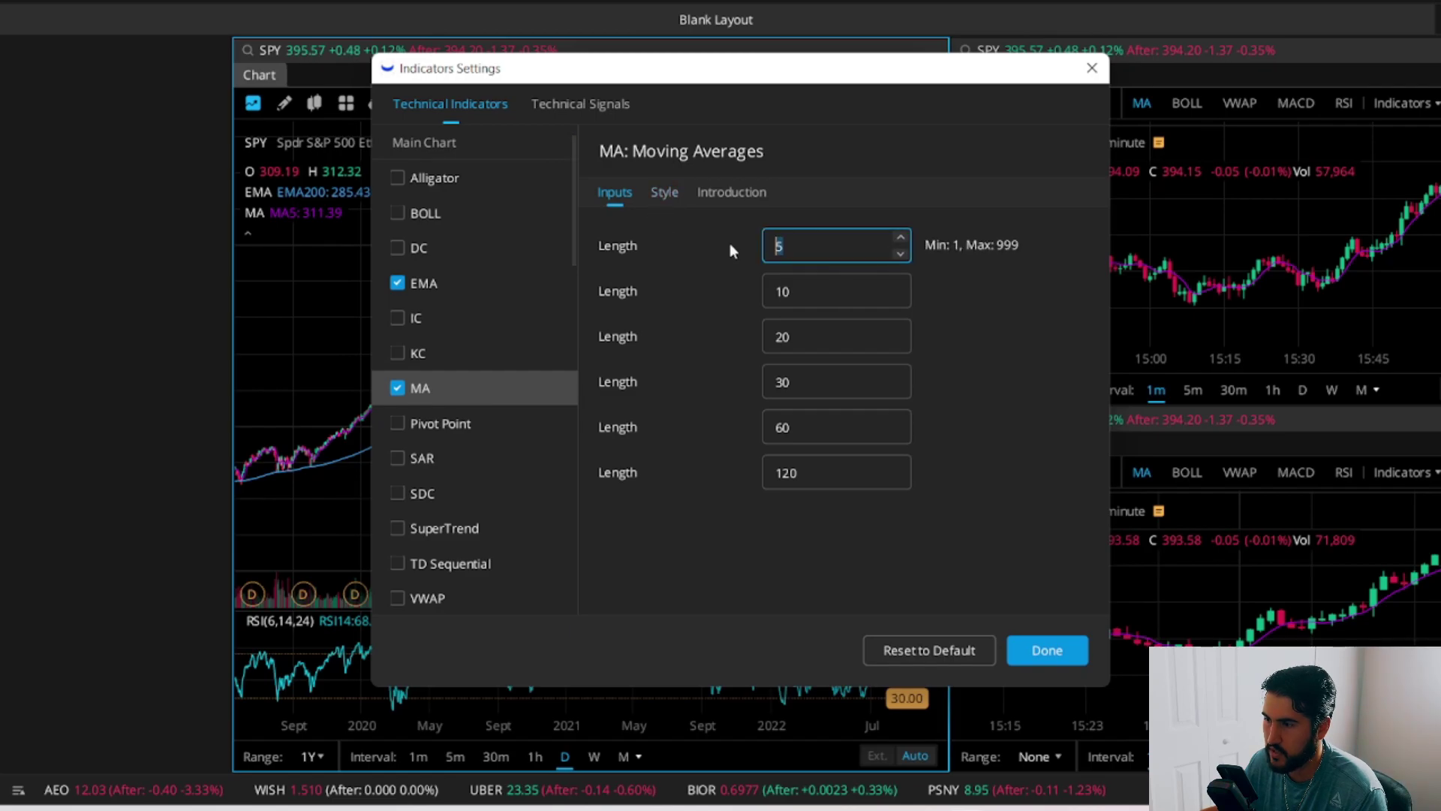
text(0)
key(Tab)
text(100)
key(Tab)
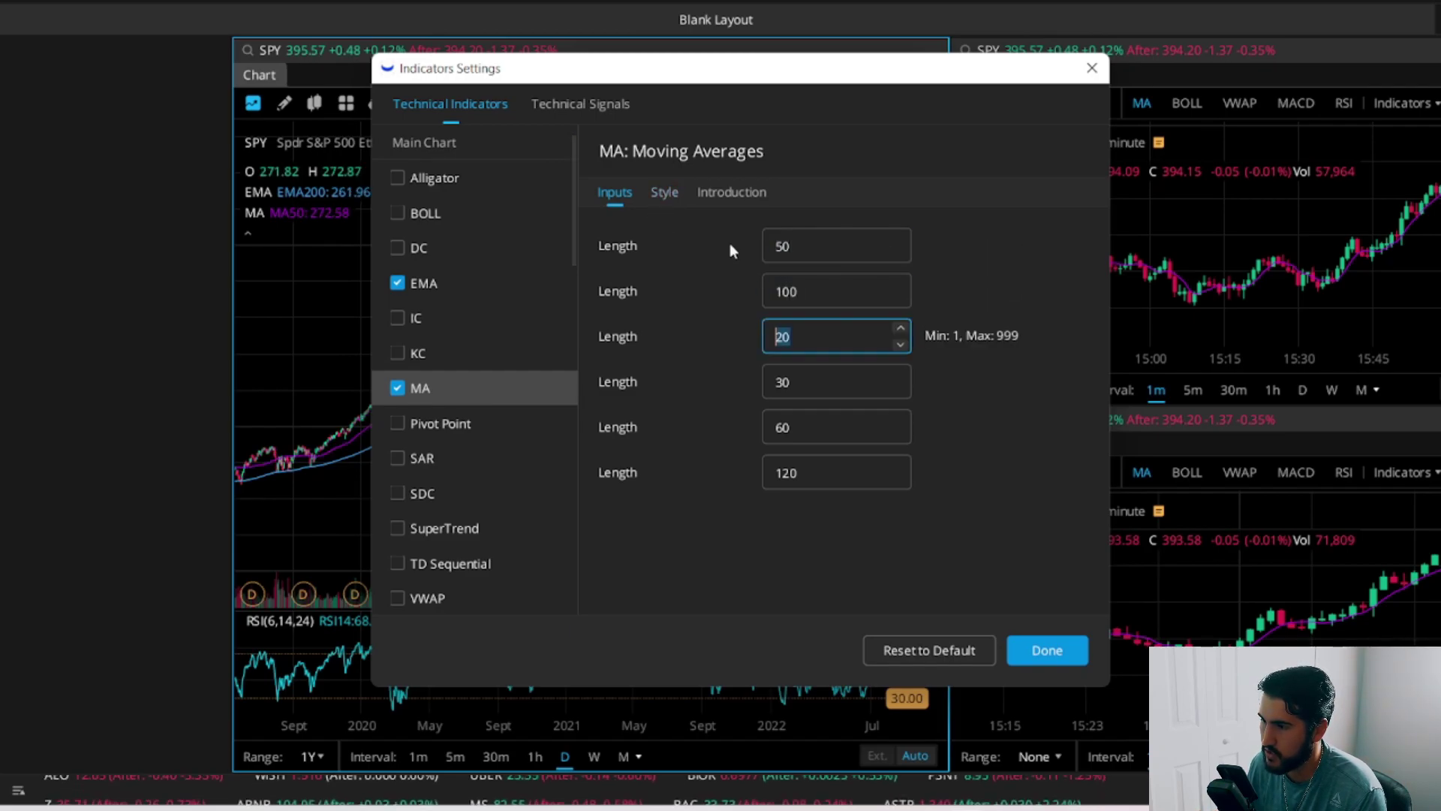
text(150)
key(Tab)
Enable the MA100 and MA150 lines, colour MA150 yellow, and apply the settings
click(665, 192)
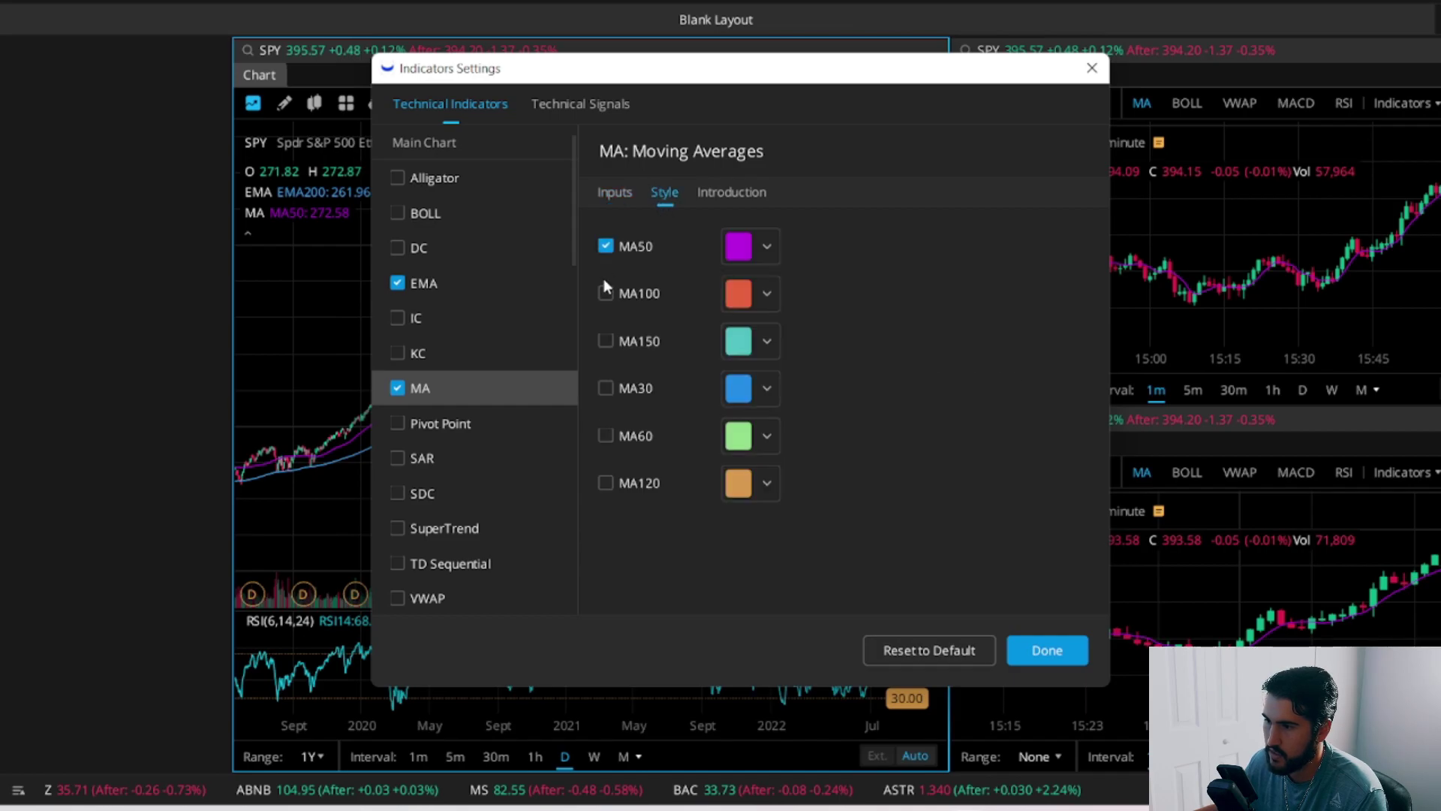
click(608, 297)
click(605, 342)
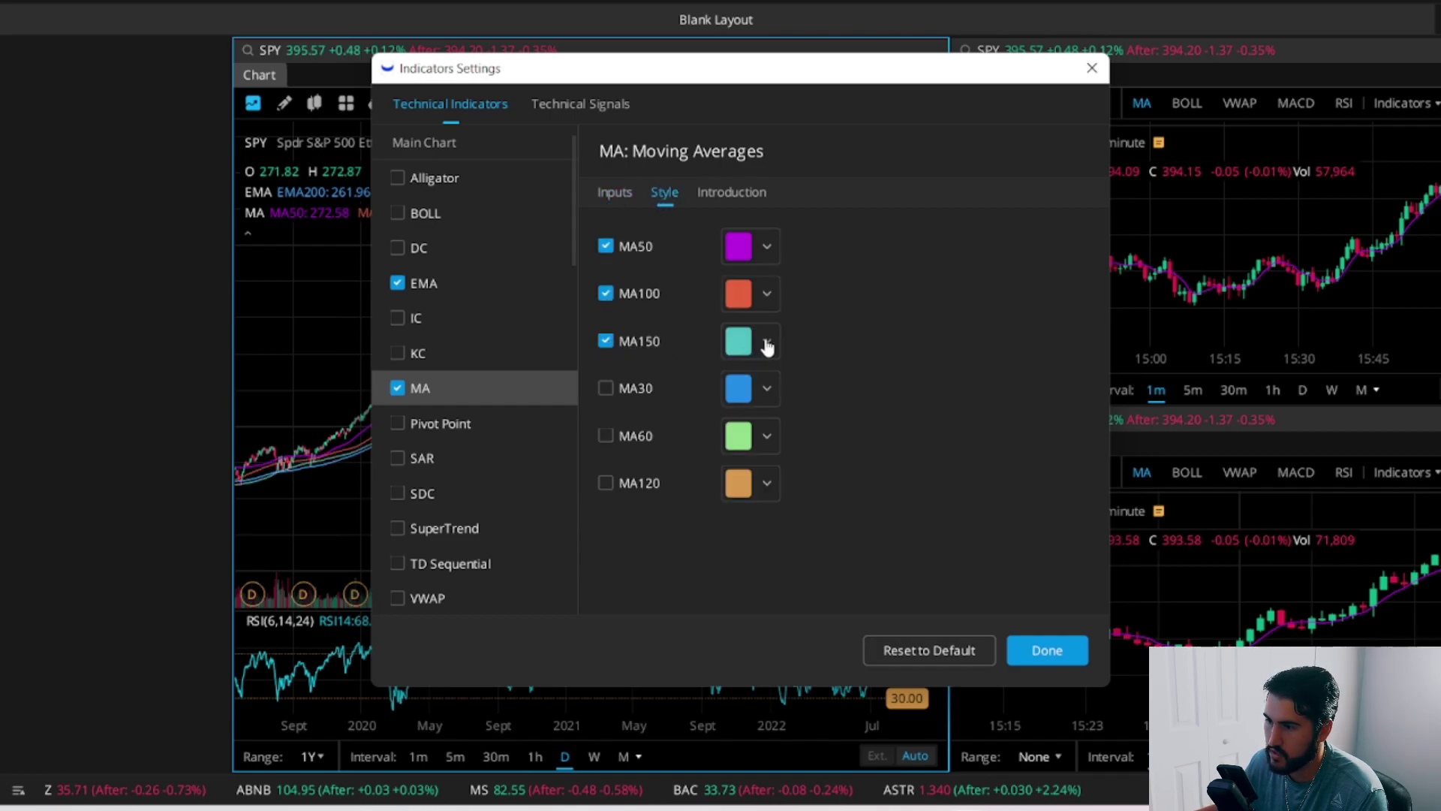
click(766, 345)
click(601, 336)
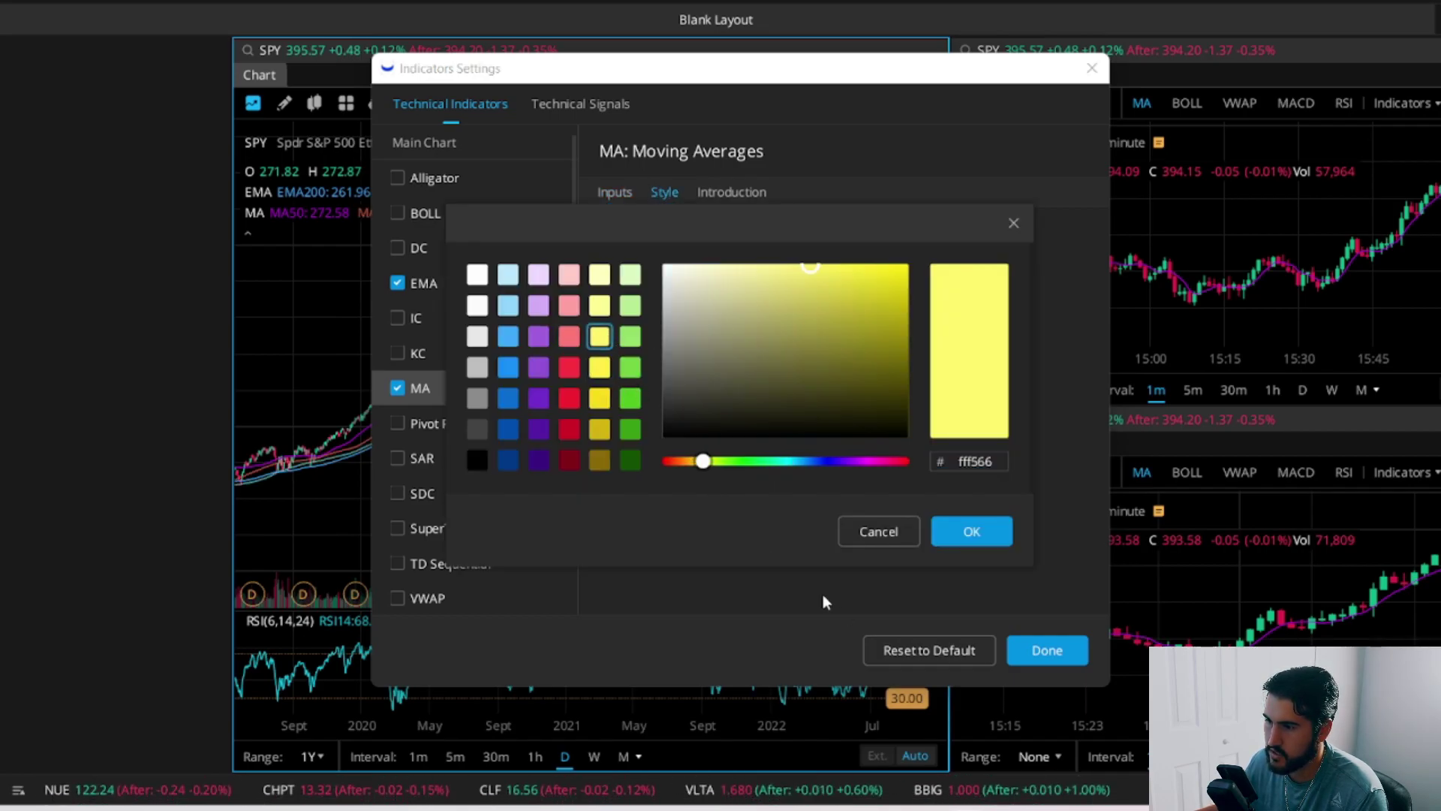
click(971, 532)
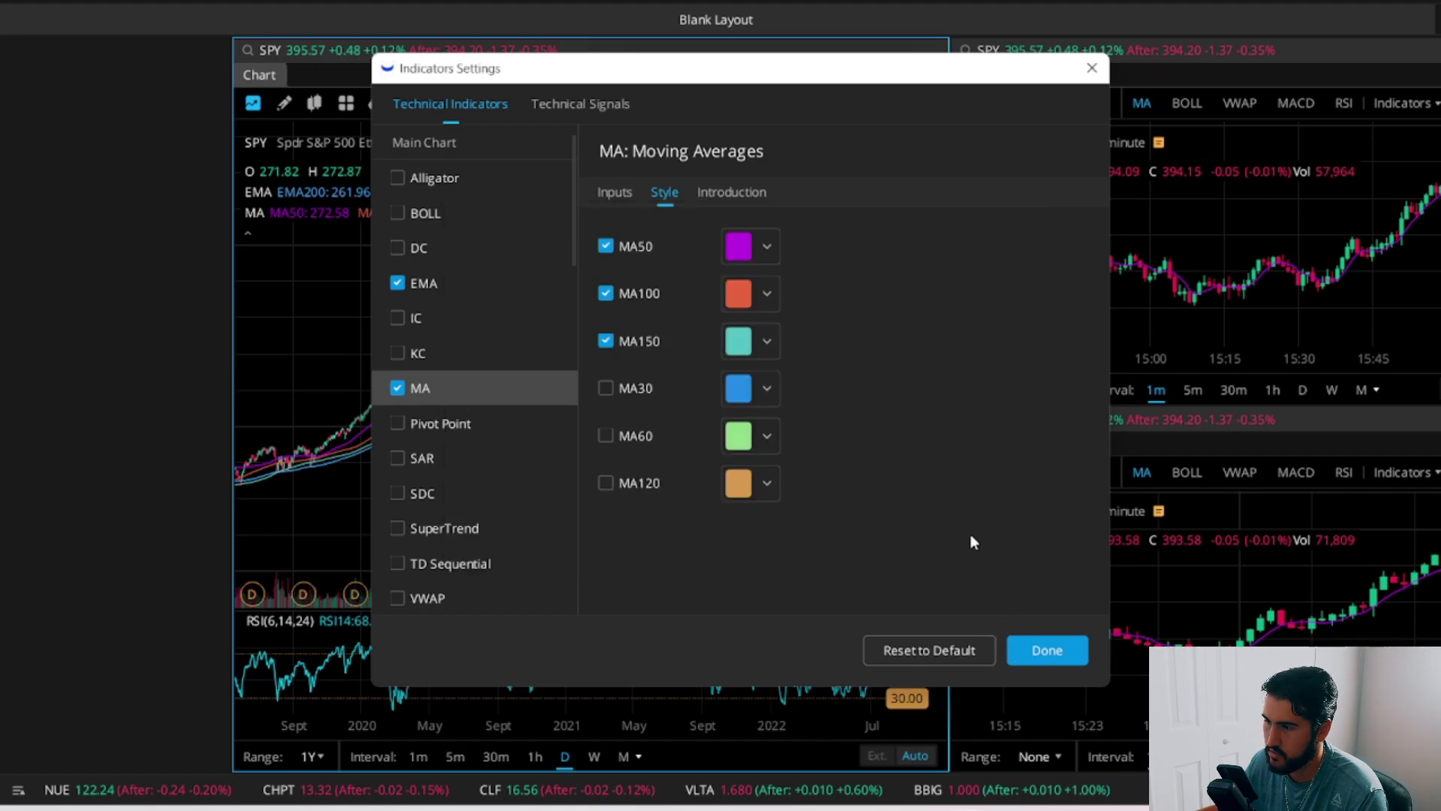
click(1057, 655)
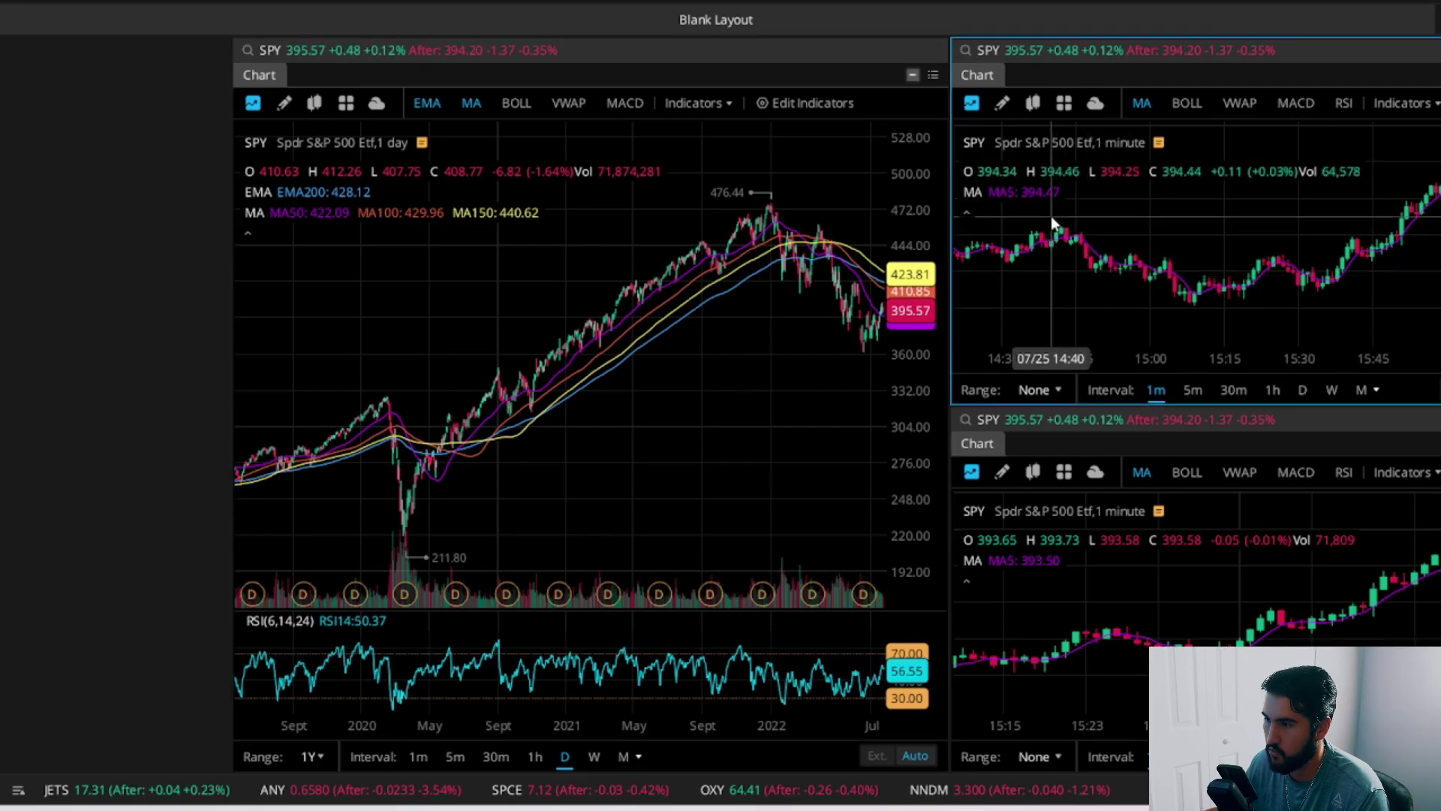
Remove the MA from the upper-right 1-minute SPY chart and add VWAP instead
double_click(1019, 196)
click(1092, 69)
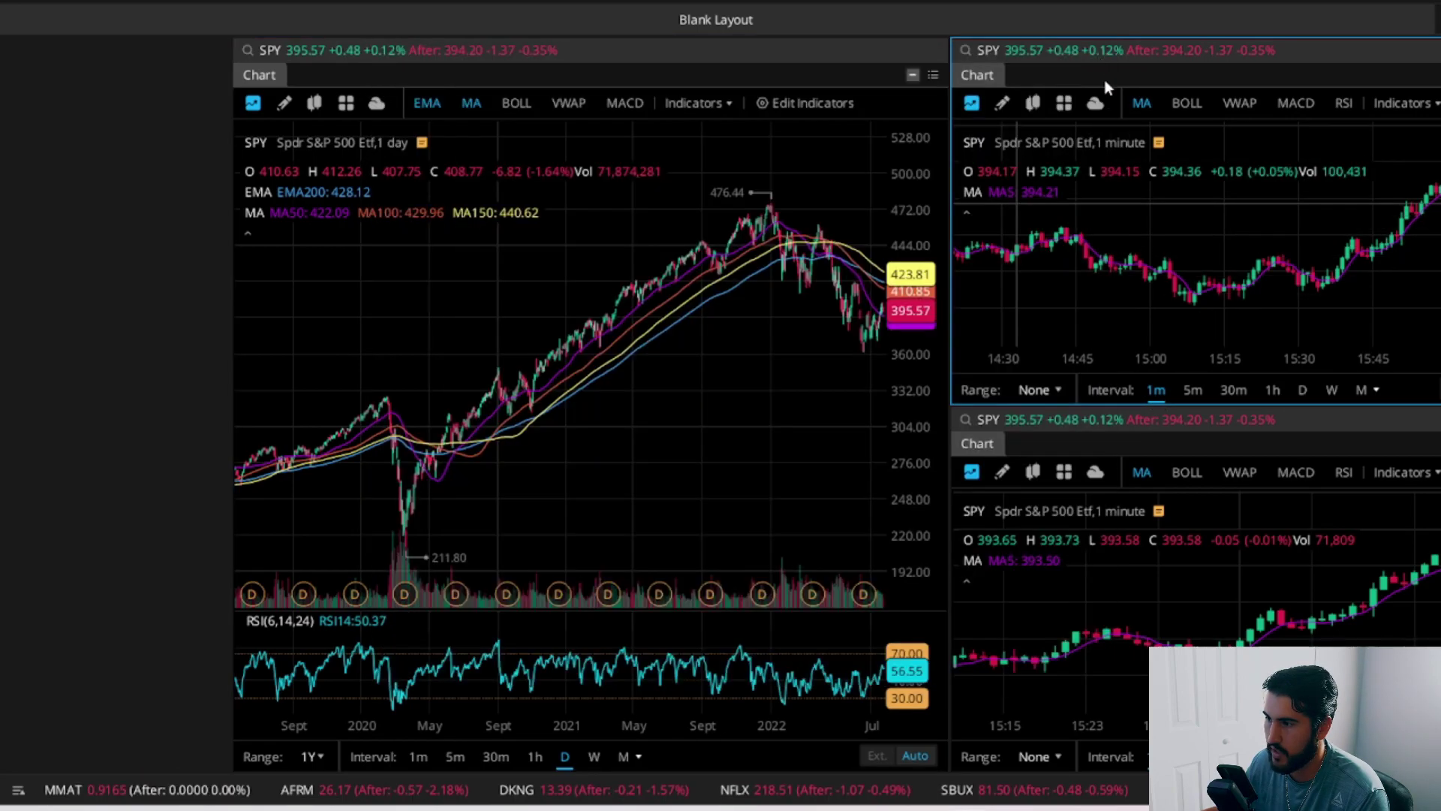
click(1040, 193)
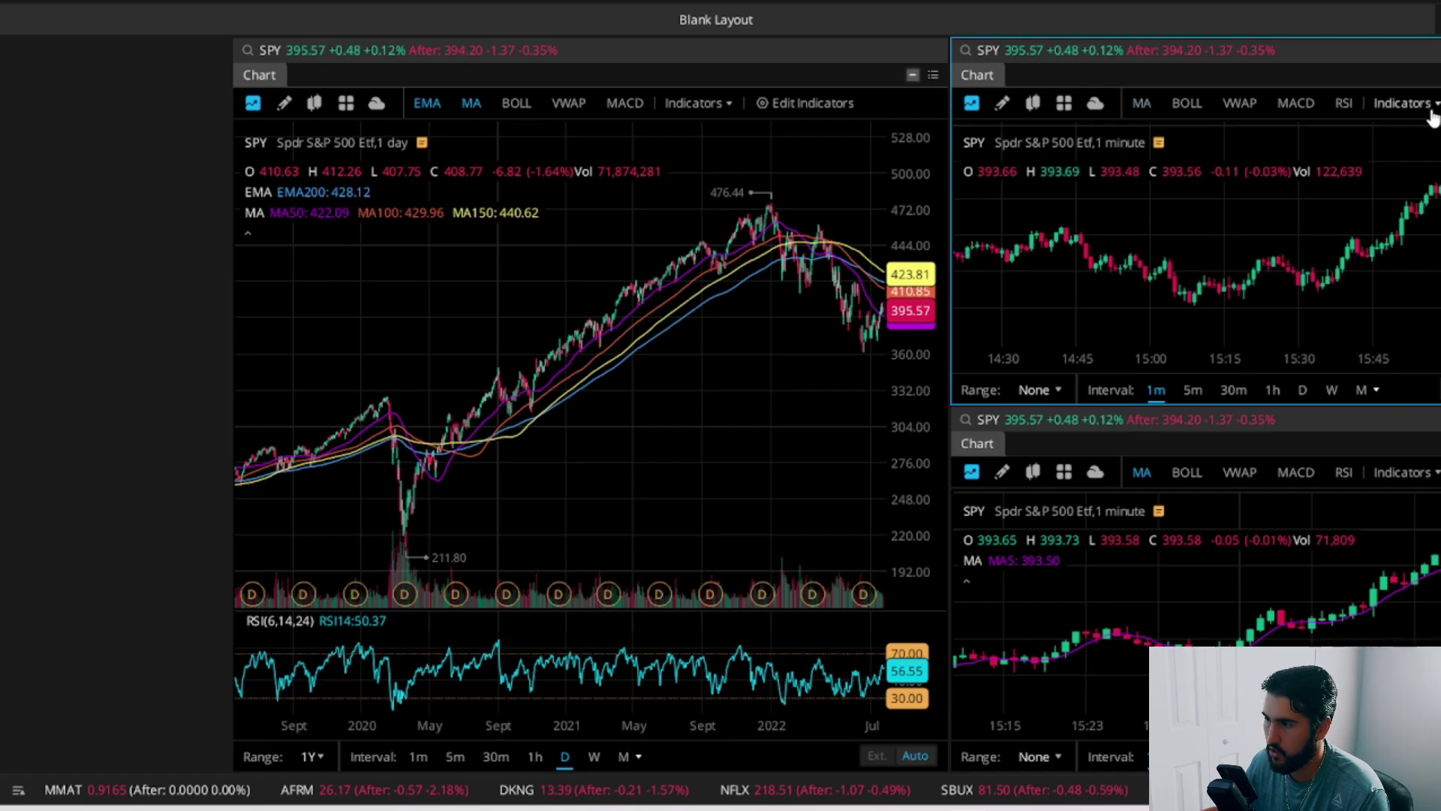
click(1402, 103)
scroll(1351, 296, down, 3)
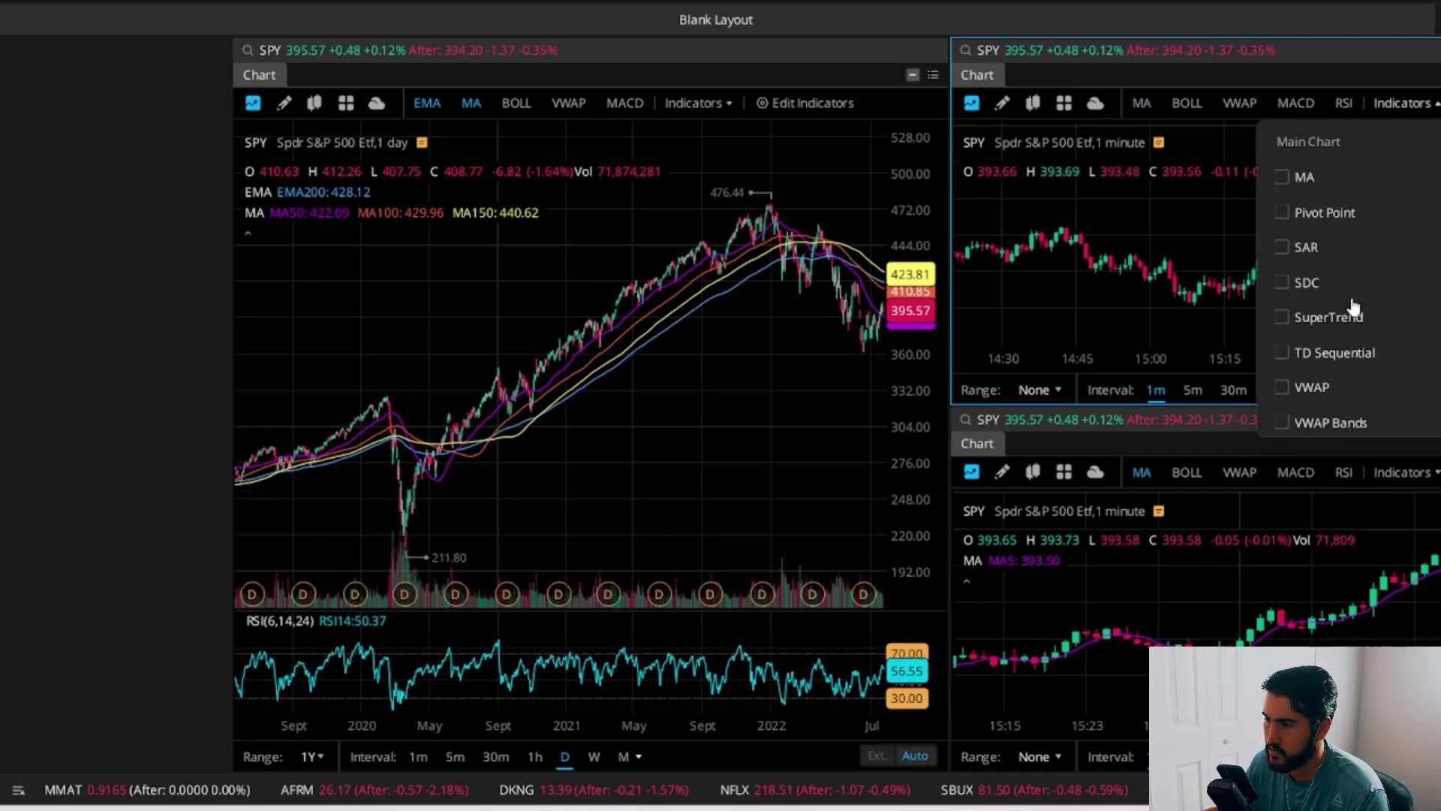
click(1283, 387)
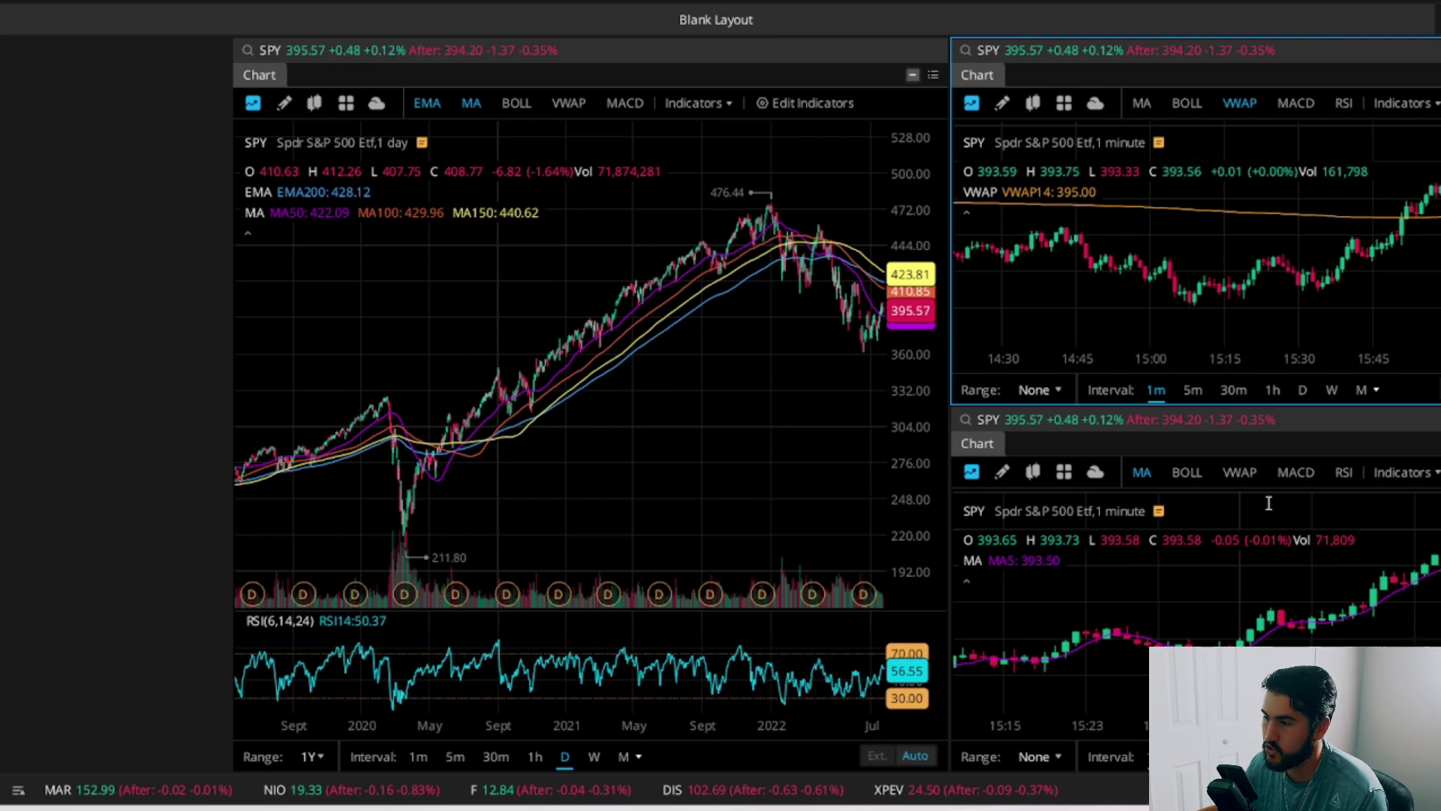
Put the lower-right SPY chart on 5m bars and delete its MA line
click(1192, 757)
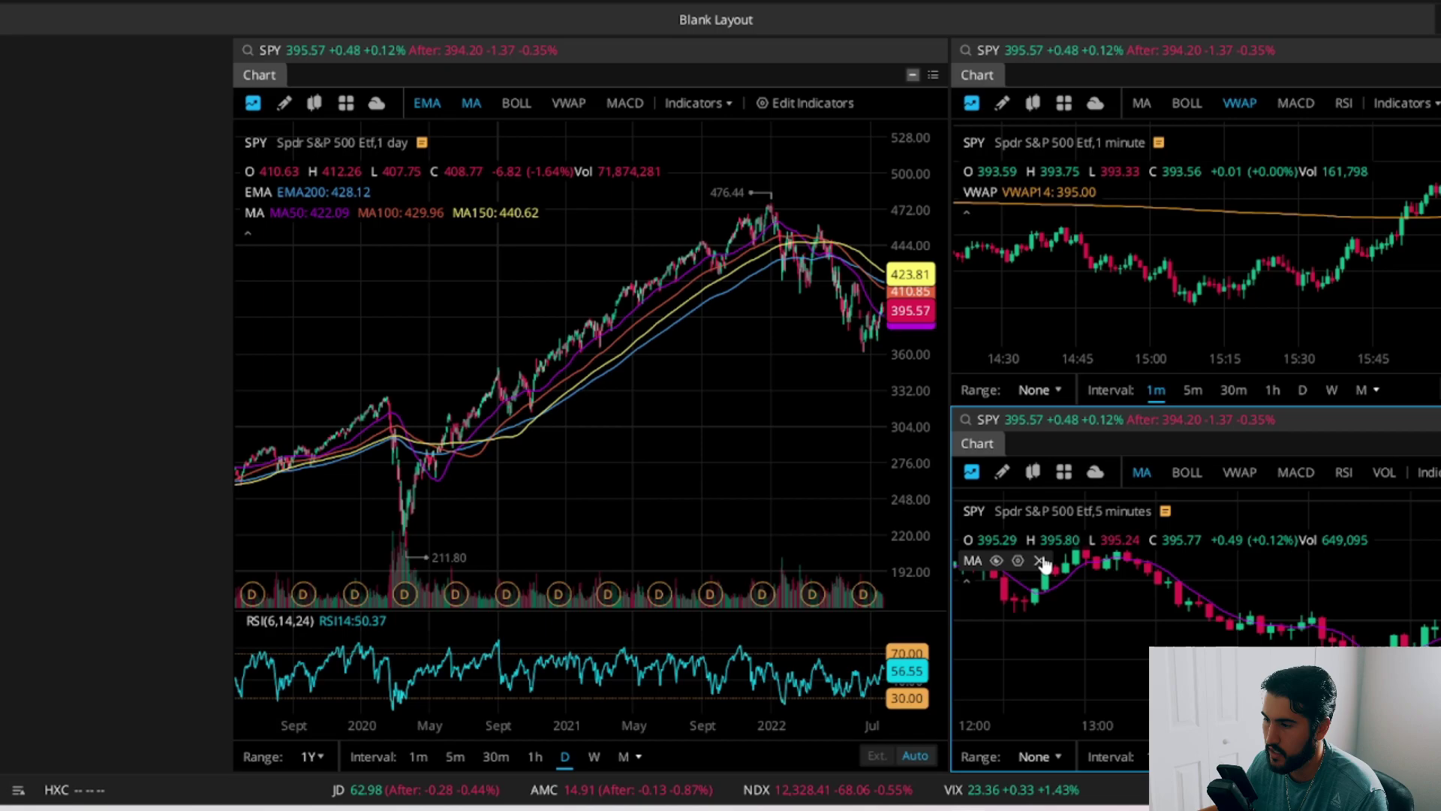
click(1040, 561)
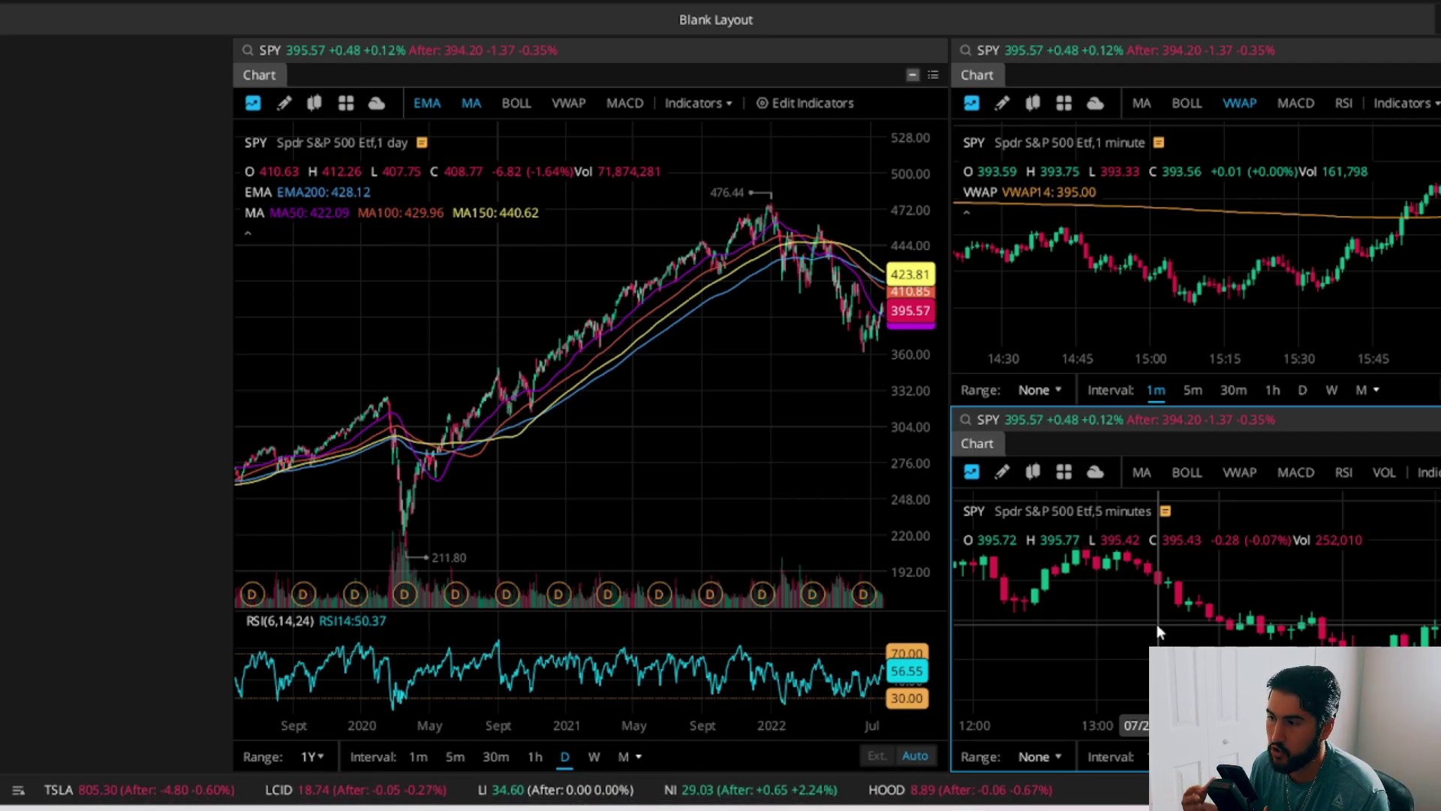
Assign the daily, upper-right and lower-right charts to purple link group 9
click(914, 76)
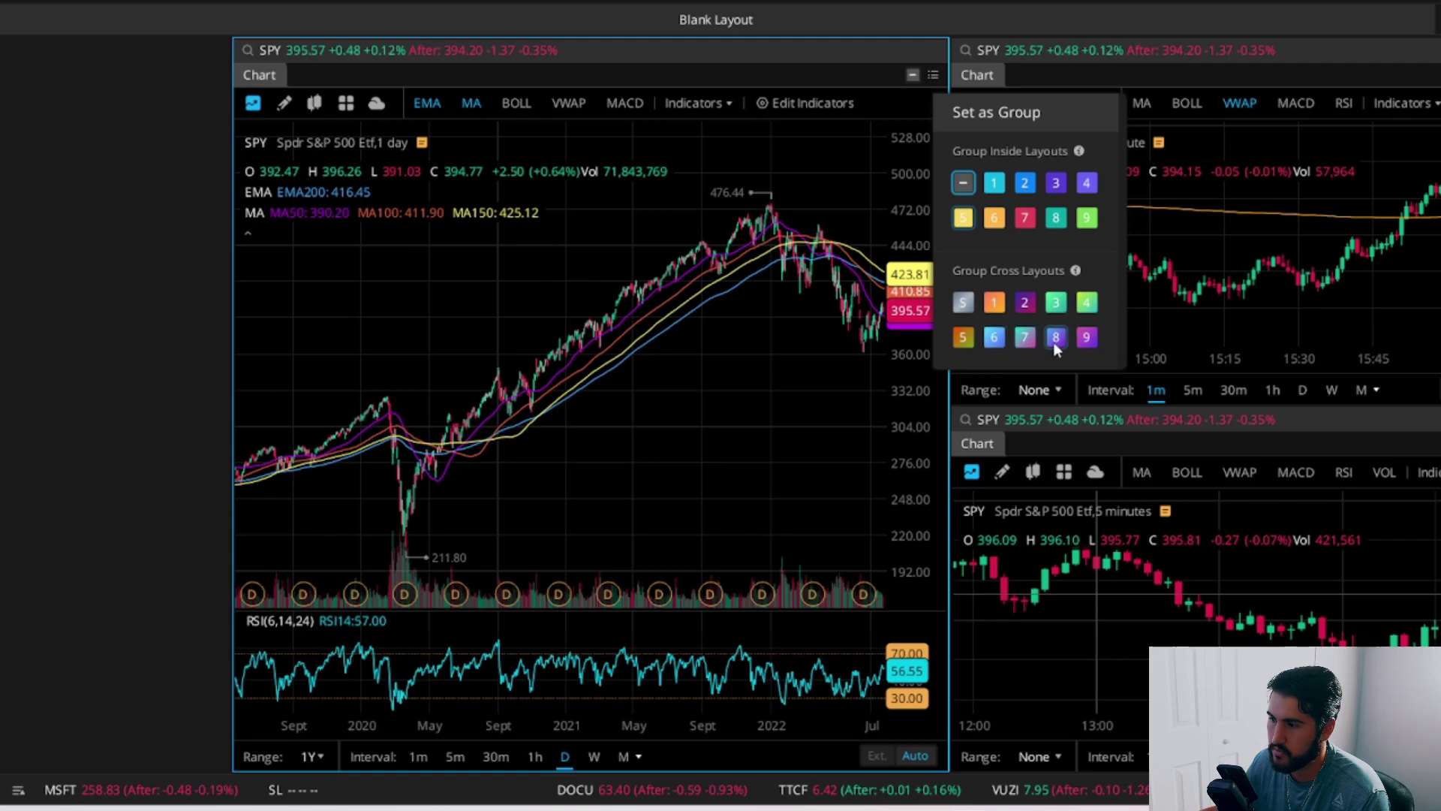
click(1088, 338)
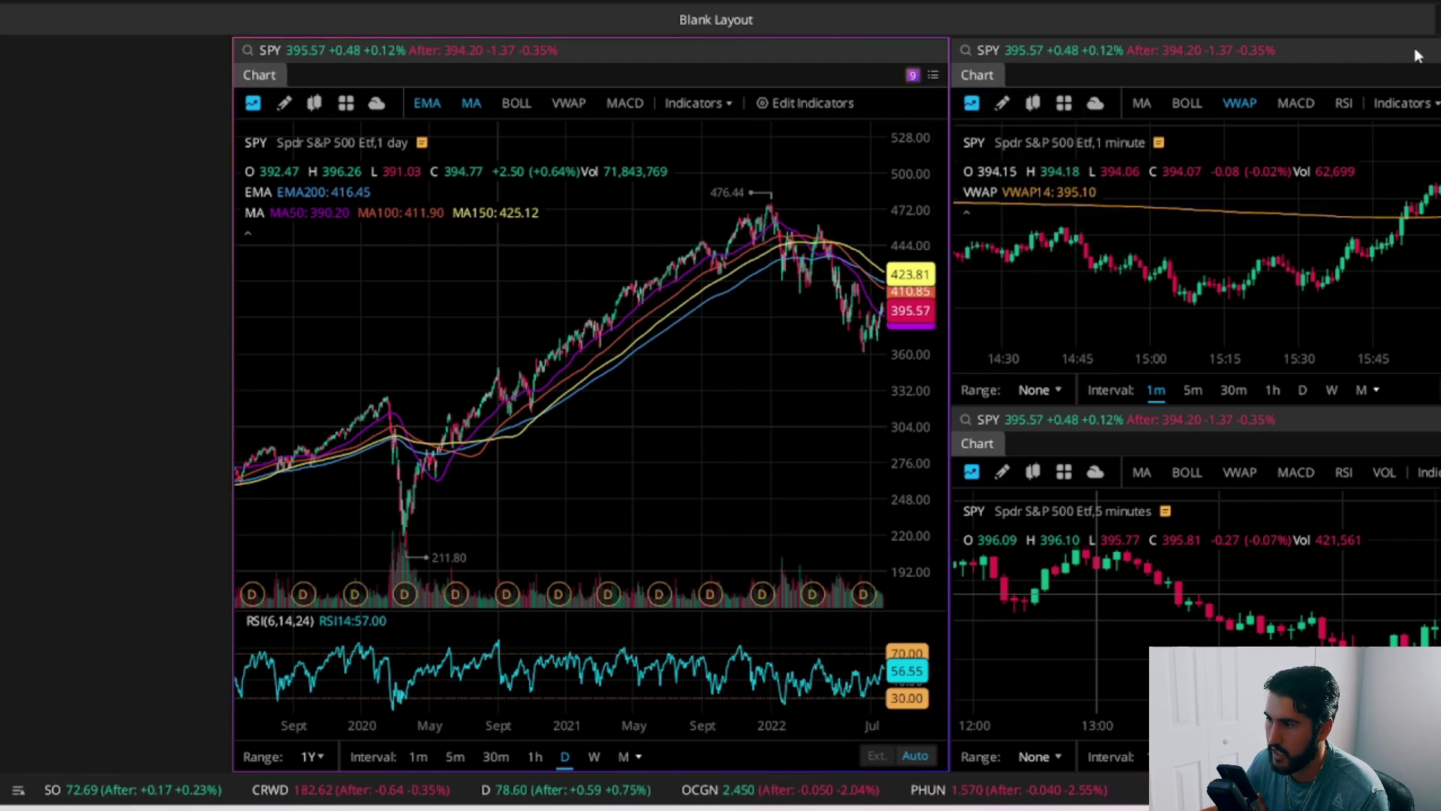
click(1435, 75)
click(1425, 300)
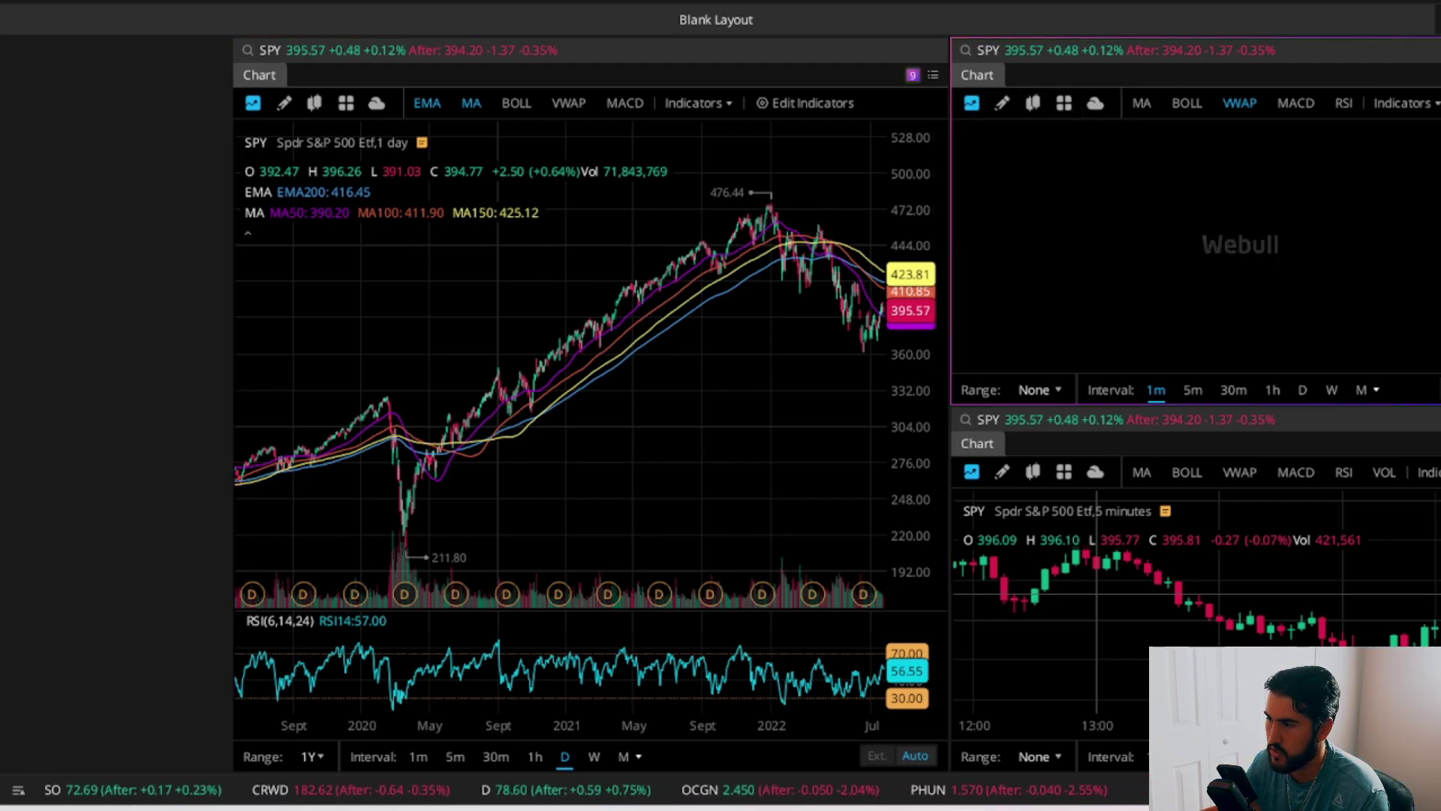
click(1435, 443)
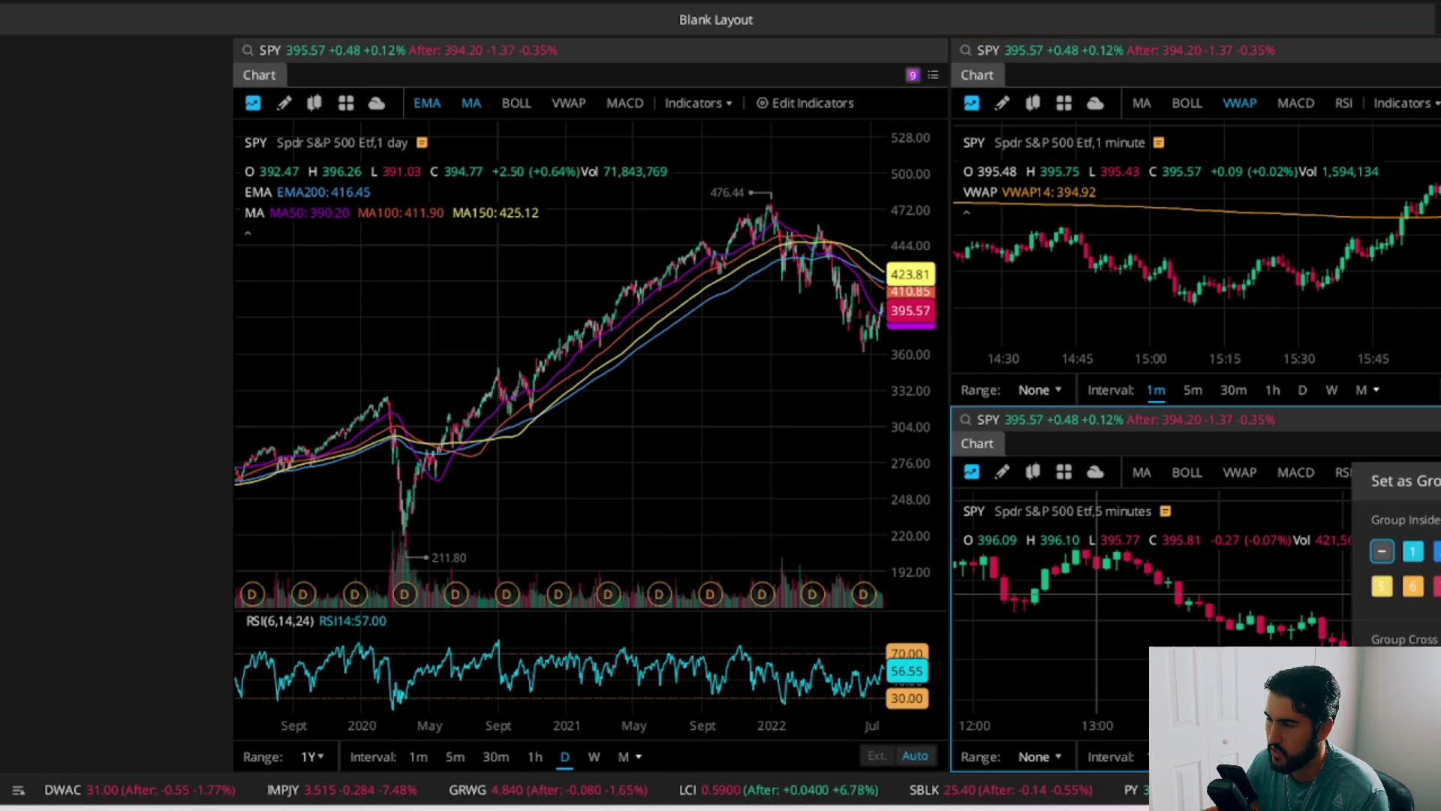
click(1411, 583)
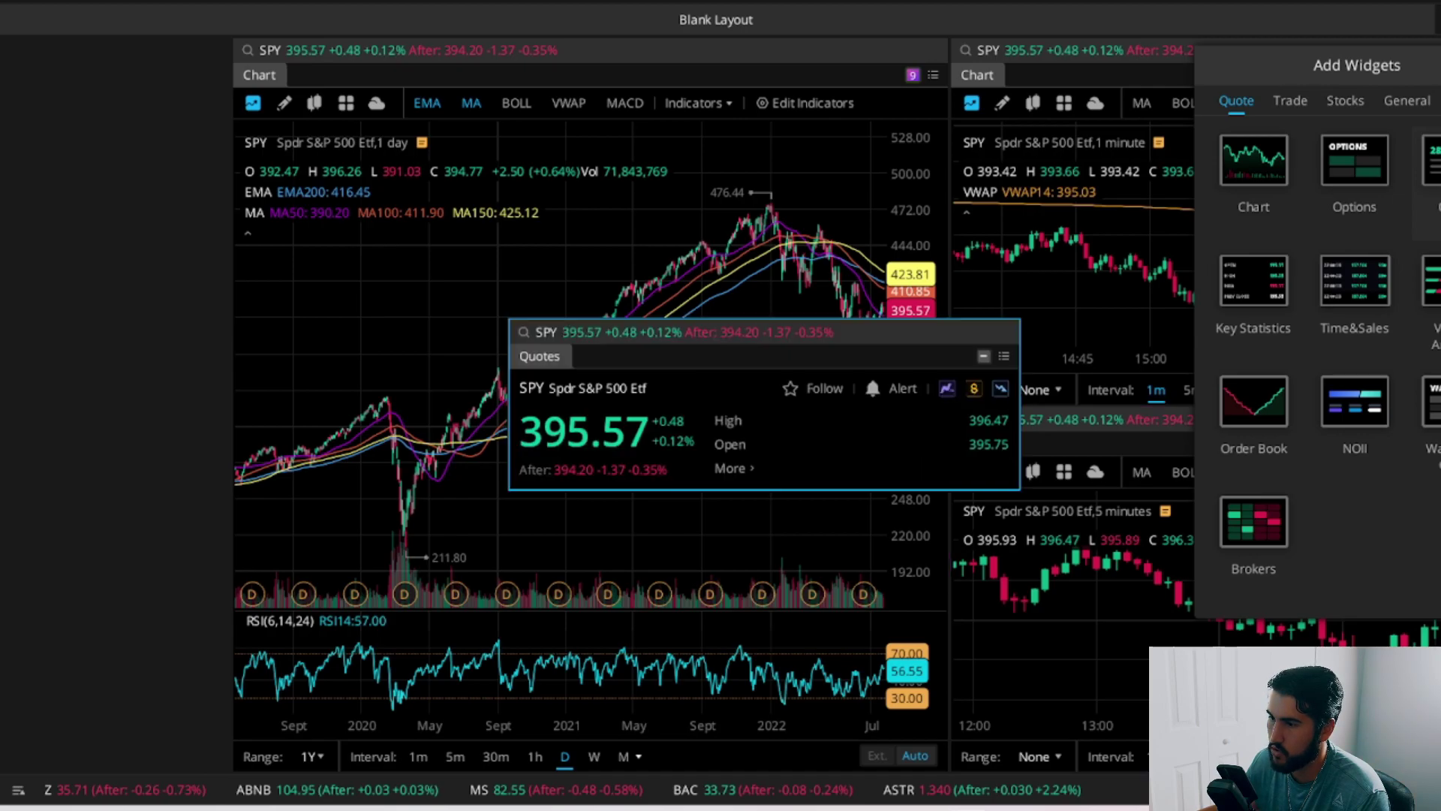
Dock the floating SPY Quotes widget as a left-edge column and narrow its width
drag(860, 334, 76, 46)
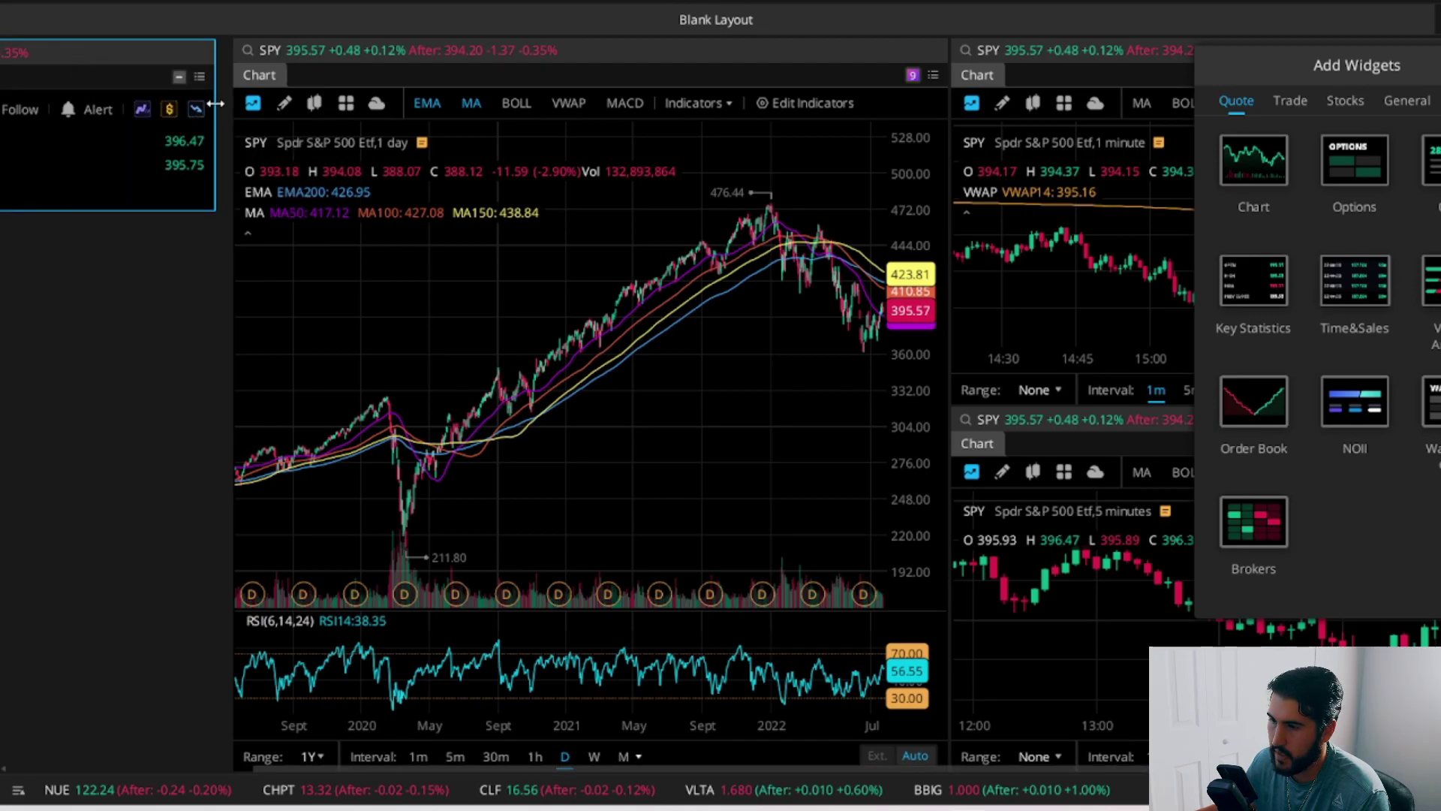
drag(218, 102, 451, 75)
drag(657, 77, 165, 124)
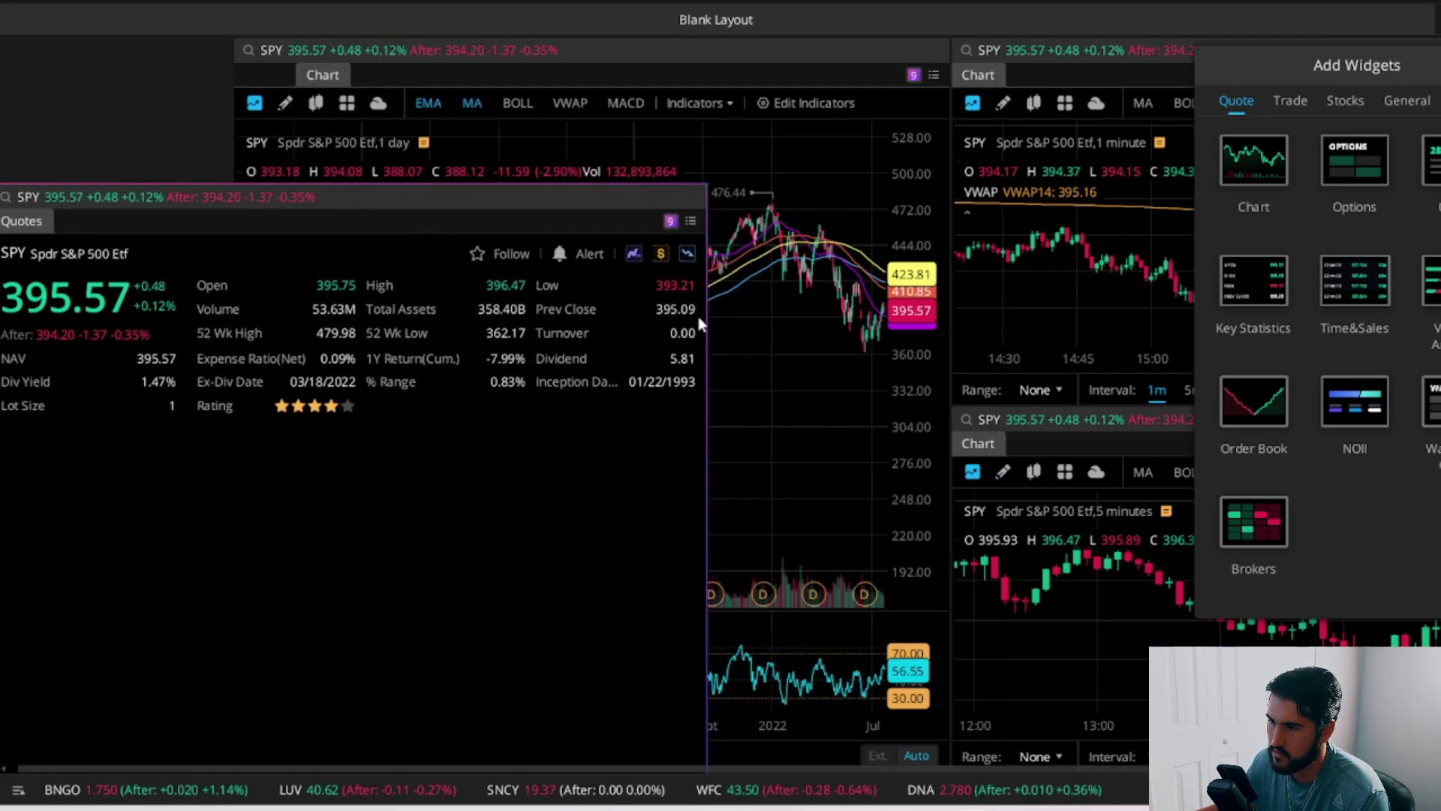
drag(695, 316, 229, 279)
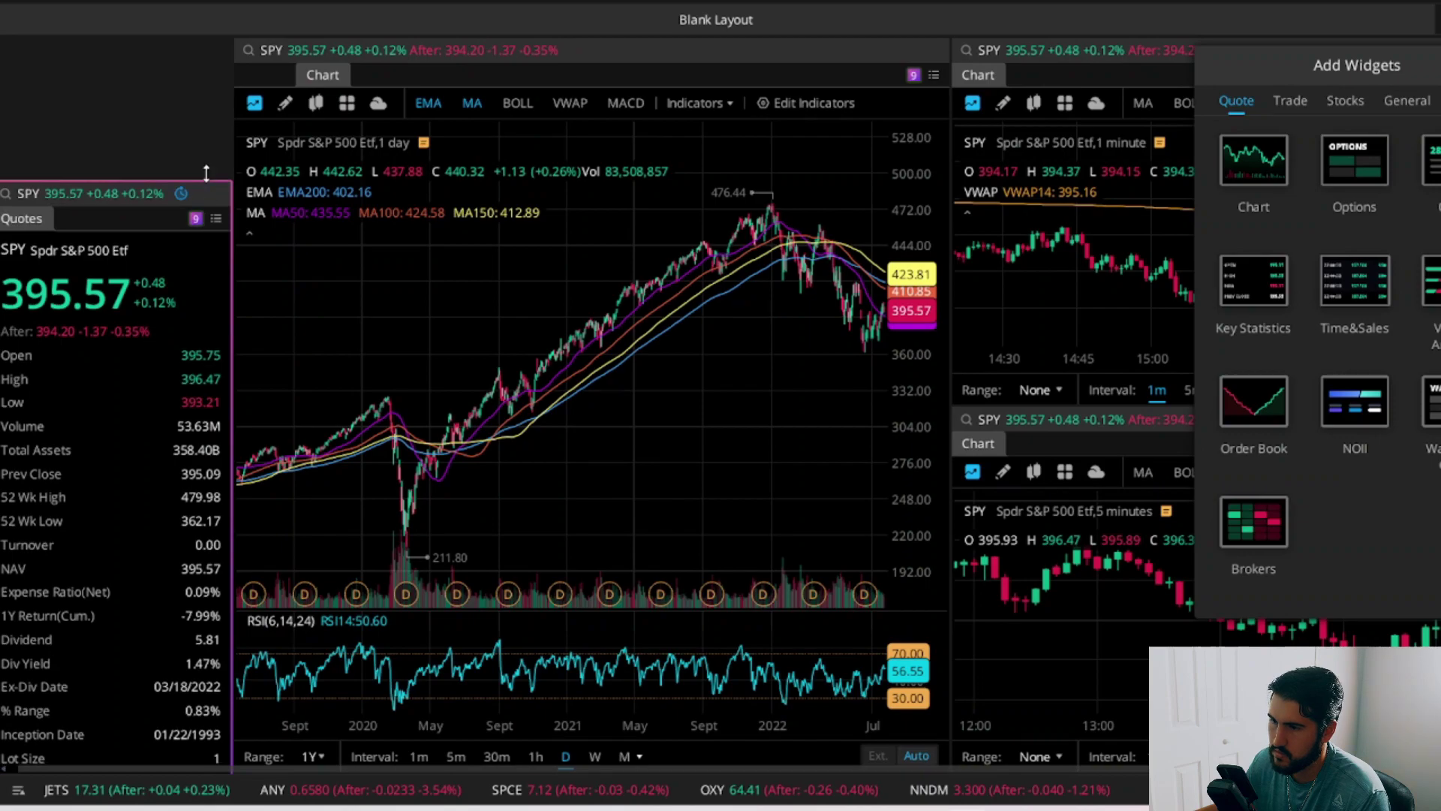
drag(90, 197, 202, 90)
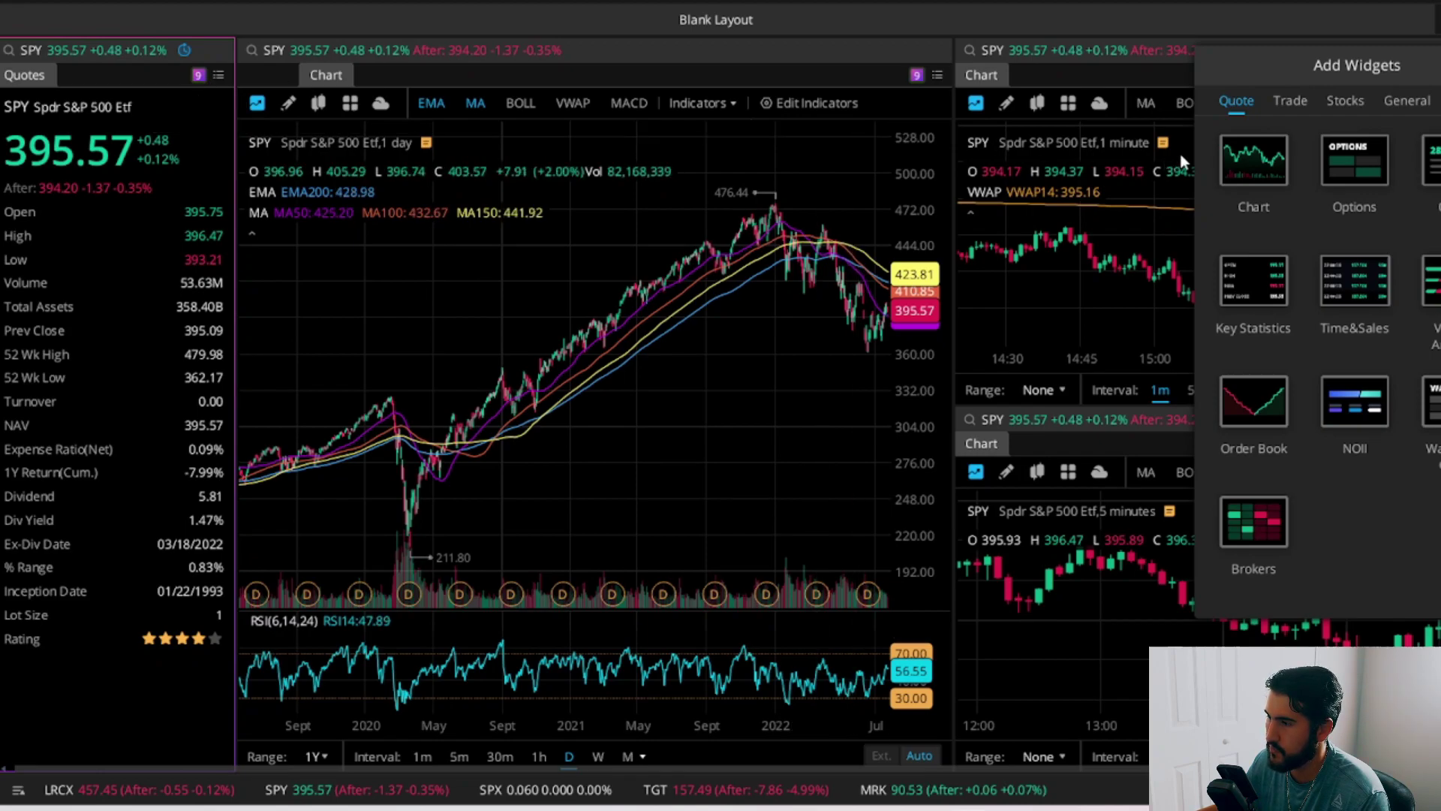
Dock a Time&Sales widget as a tab beside Quotes in the left panel
drag(1355, 280, 713, 250)
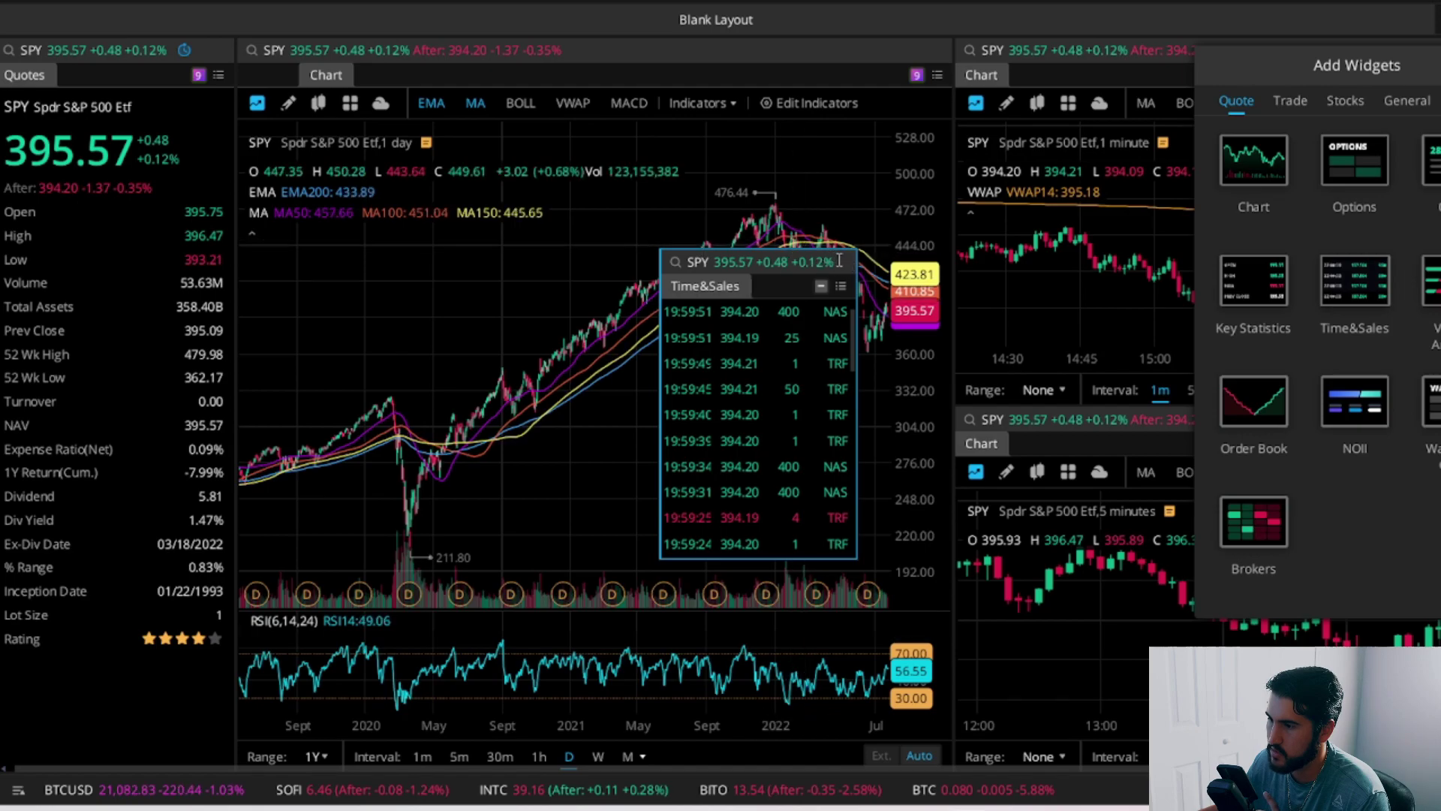
drag(855, 268, 177, 80)
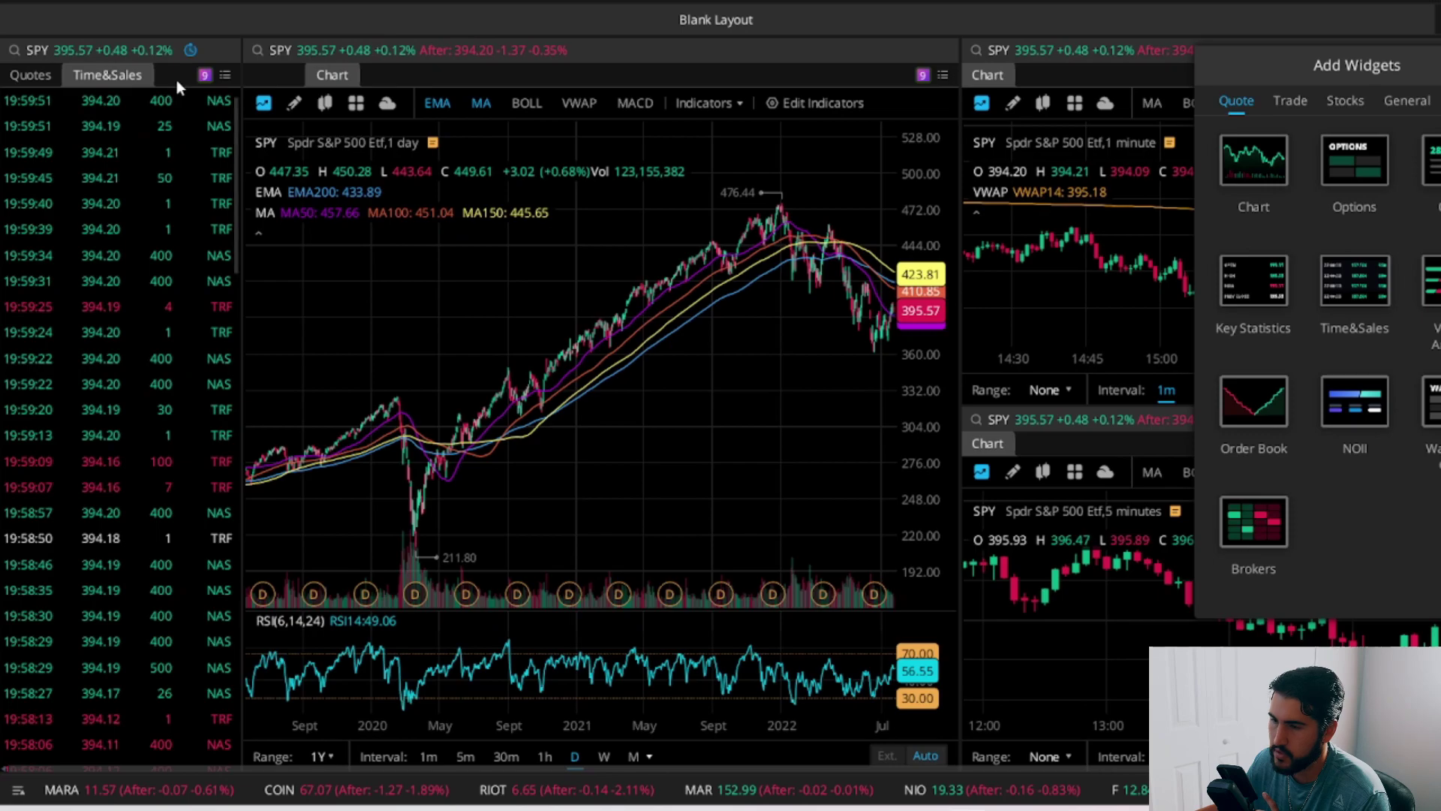
click(48, 78)
click(105, 77)
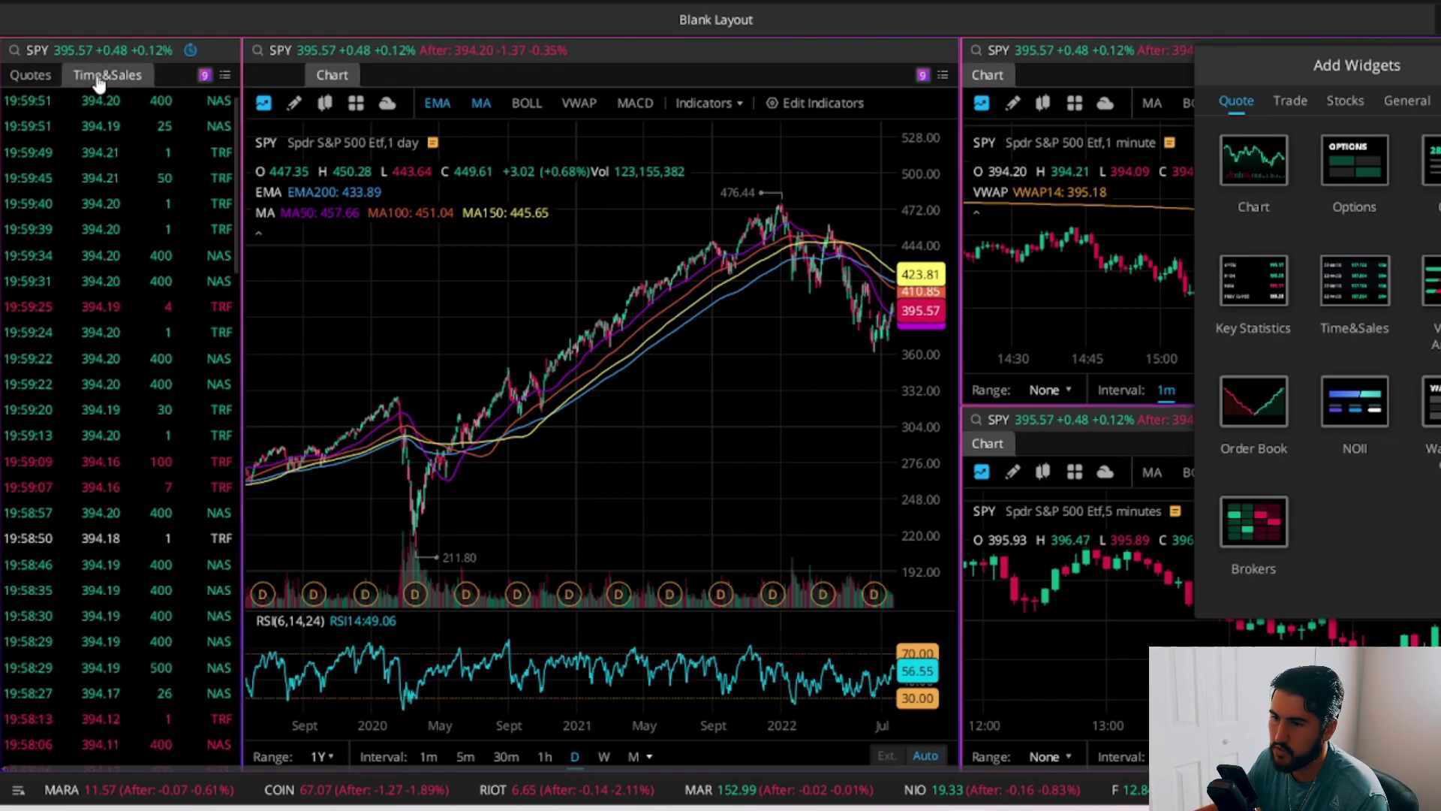
Dock an Order Book (L2) widget as a third left-panel tab, leaving Quotes showing
click(1268, 413)
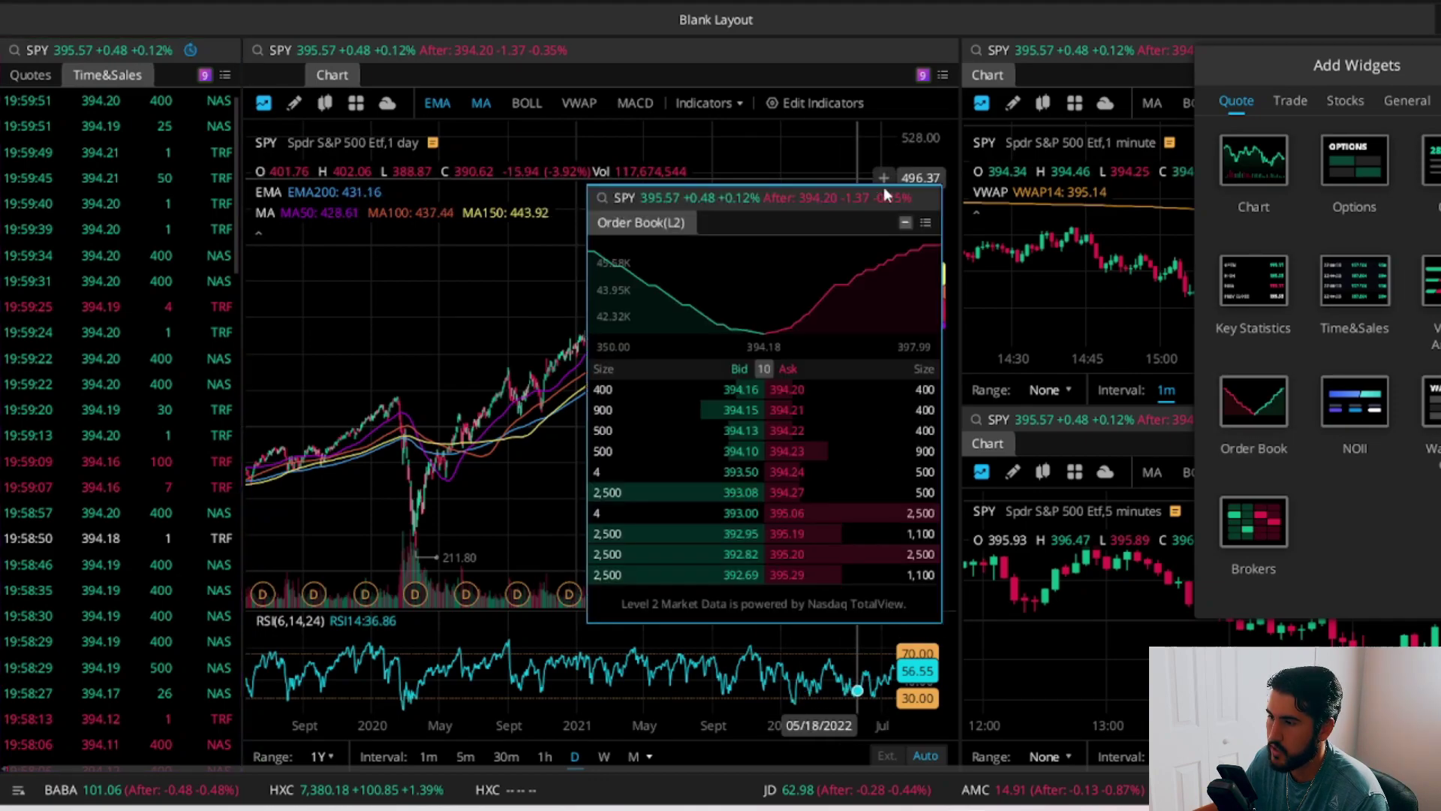
drag(934, 197, 199, 75)
click(58, 75)
click(19, 75)
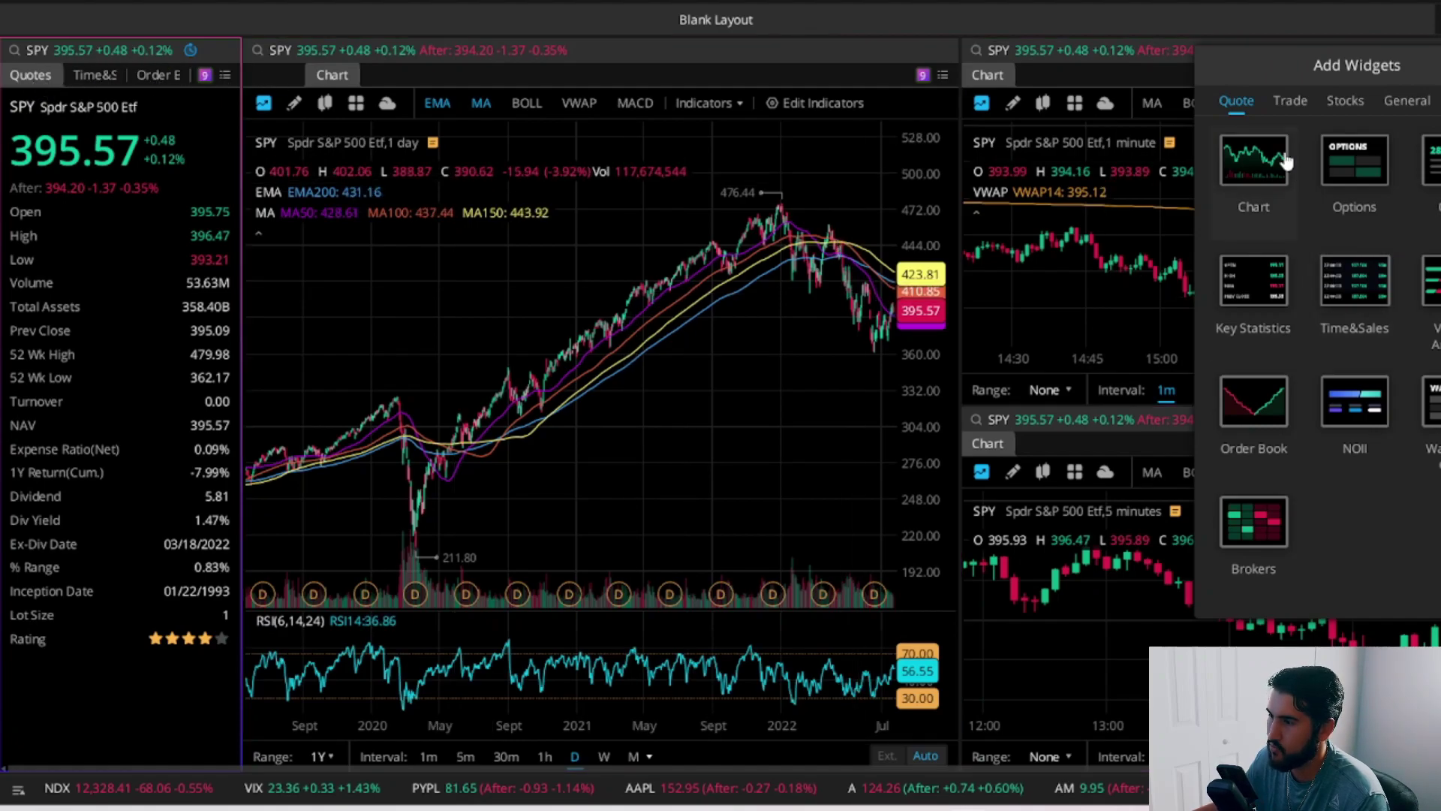
Browse the Trading, Stocks and General widget categories, then dismiss the picker with Esc
click(1290, 105)
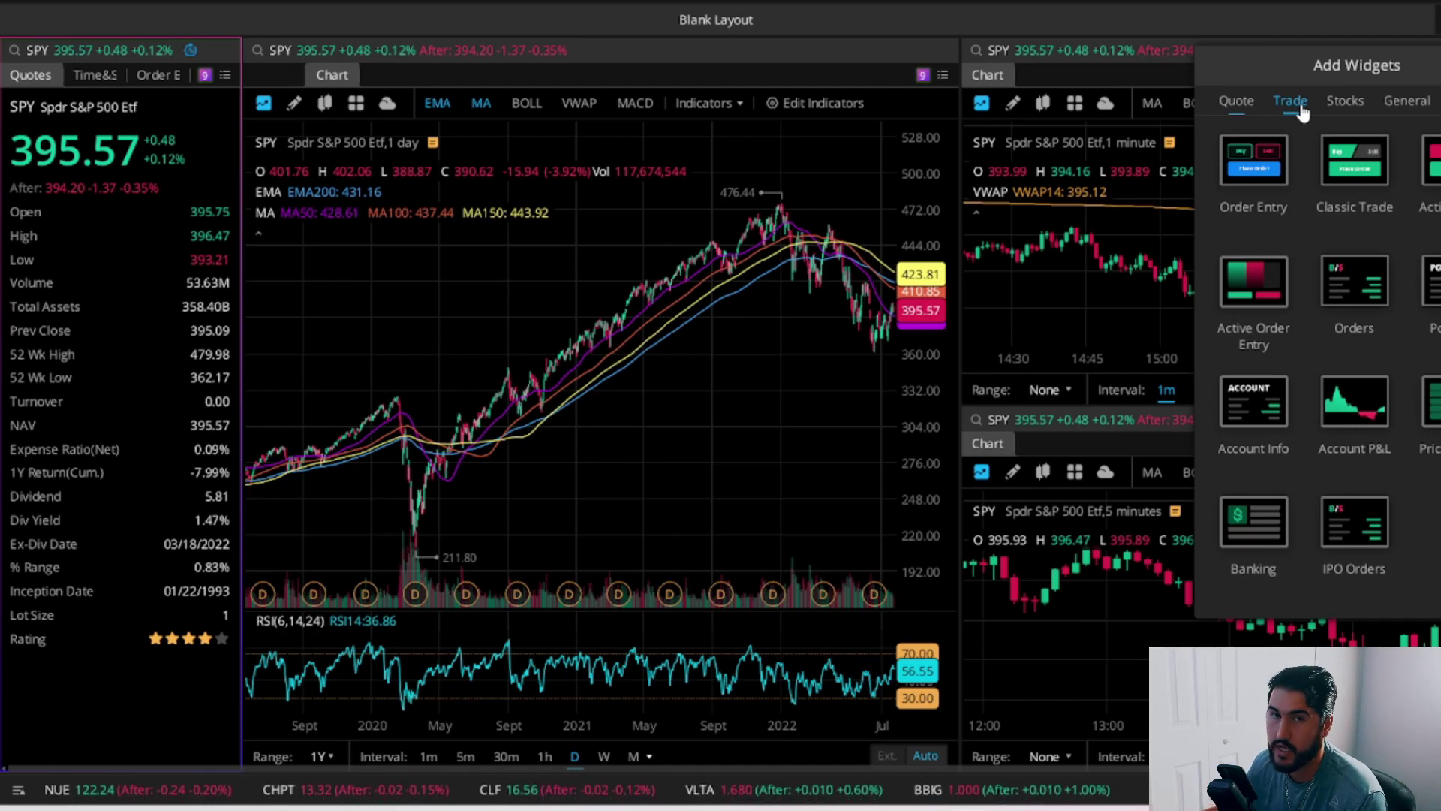
click(1348, 105)
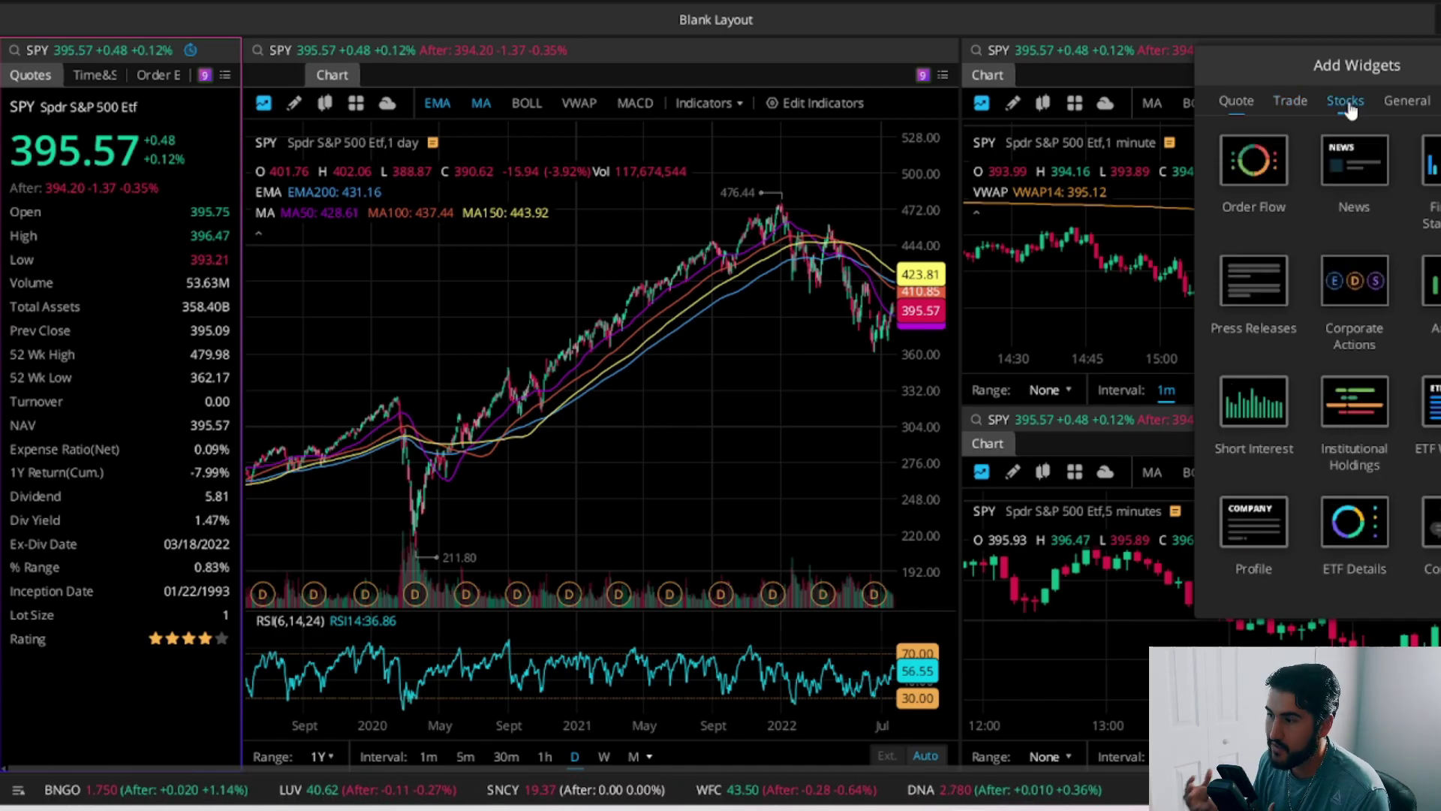
click(1408, 105)
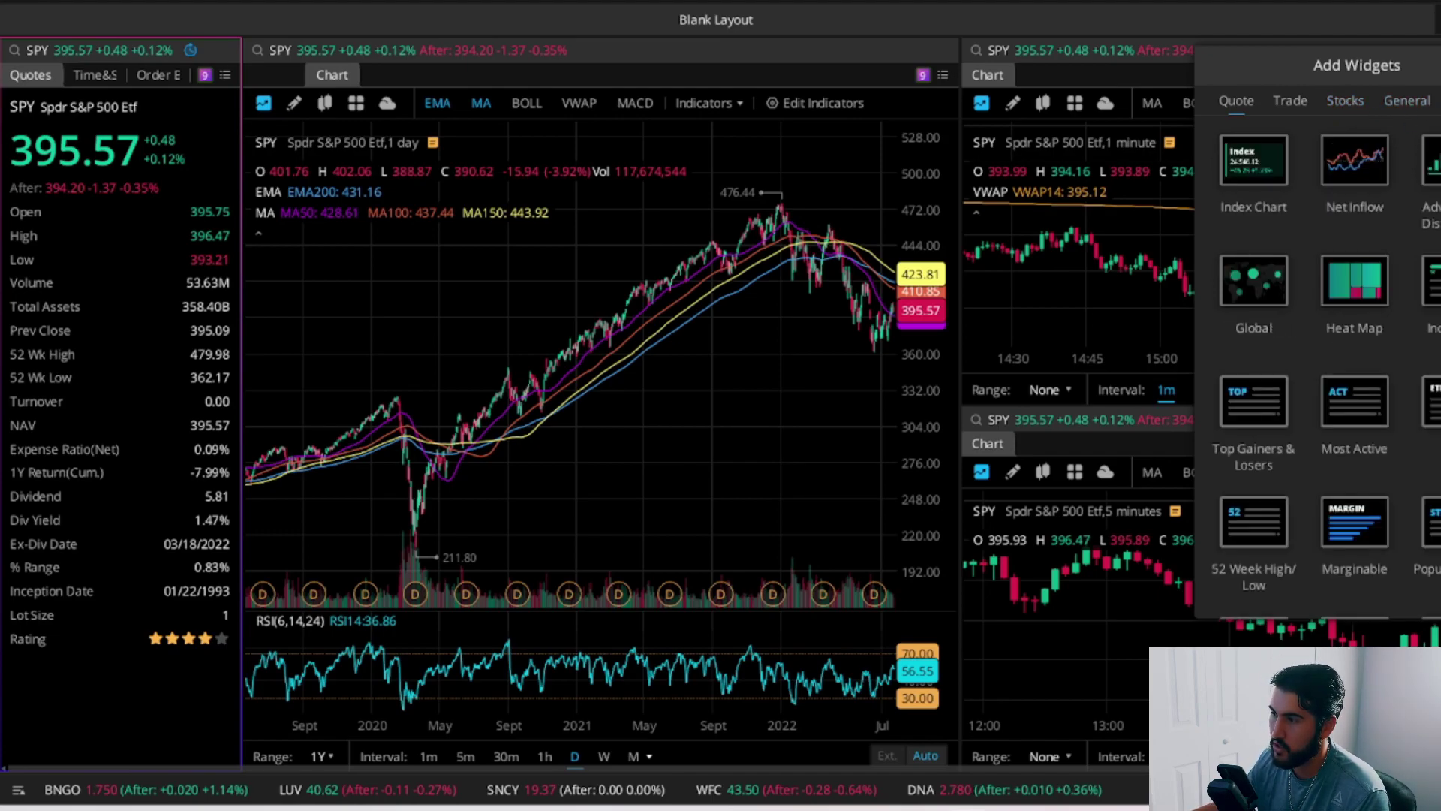
key(Escape)
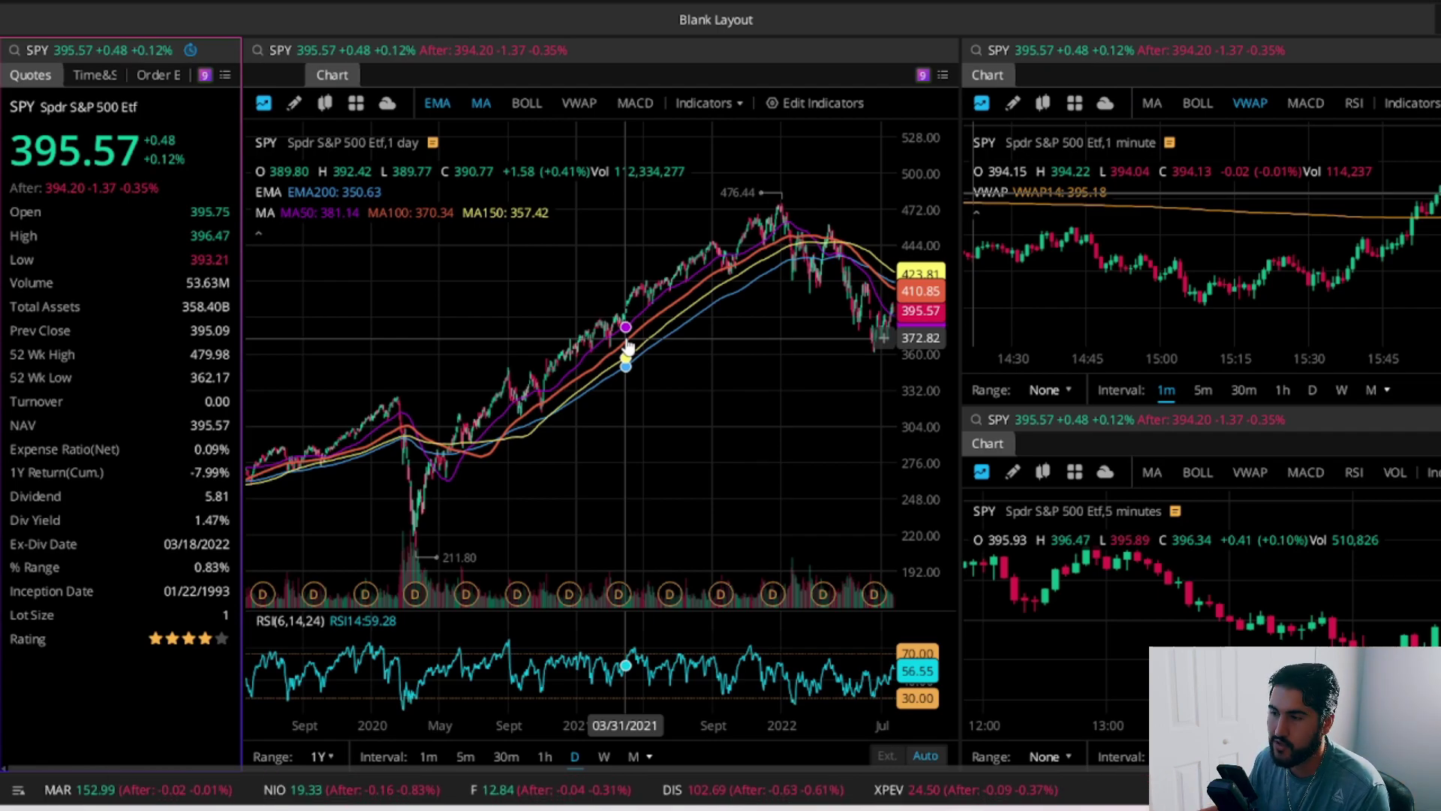
Rename the blank layout's title to 'youtube TA'
double_click(747, 26)
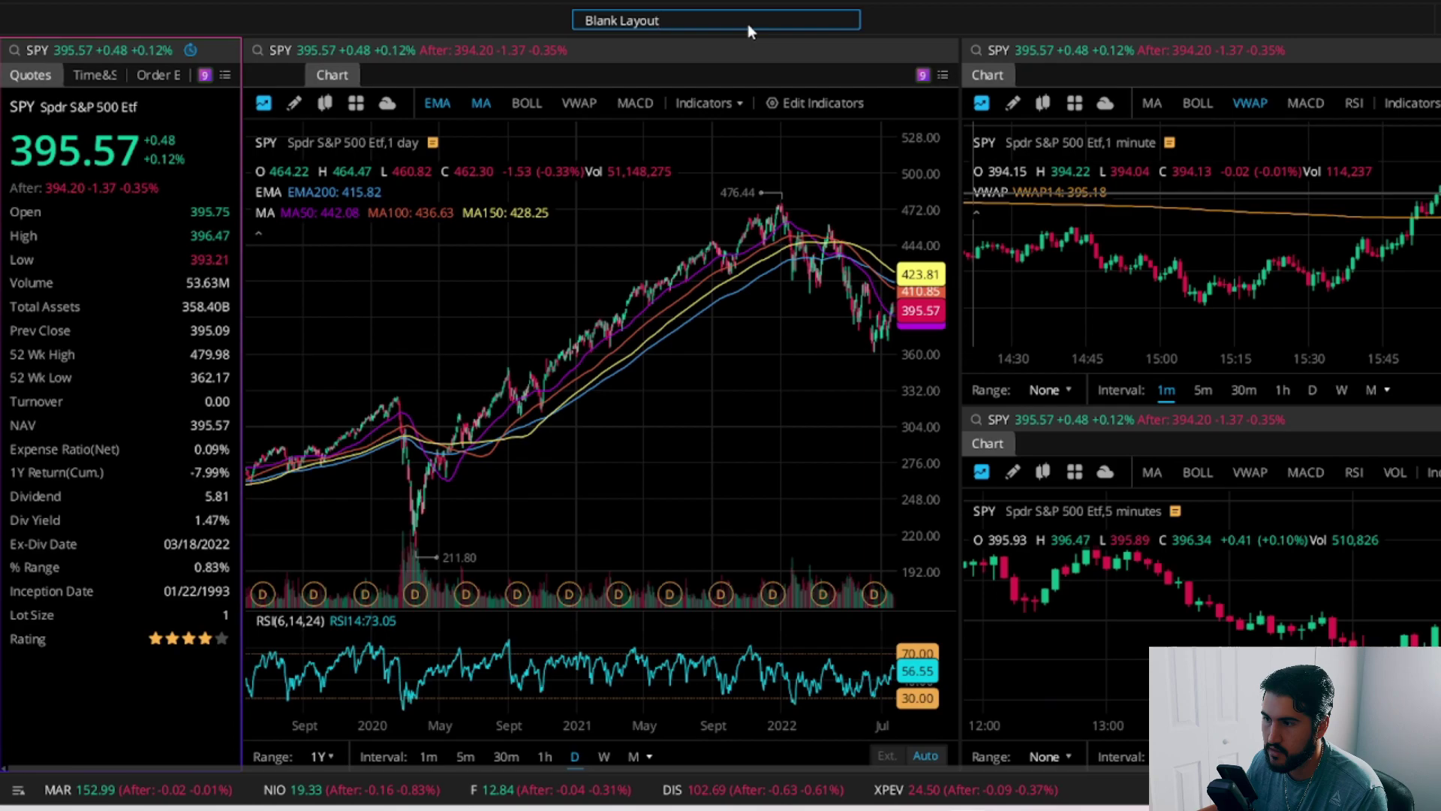
key(BackSpace)
key(BackSpace)
key(BackSpace)
key(BackSpace)
key(BackSpace)
key(BackSpace)
key(BackSpace)
key(BackSpace)
key(BackSpace)
key(BackSpace)
key(BackSpace)
key(BackSpace)
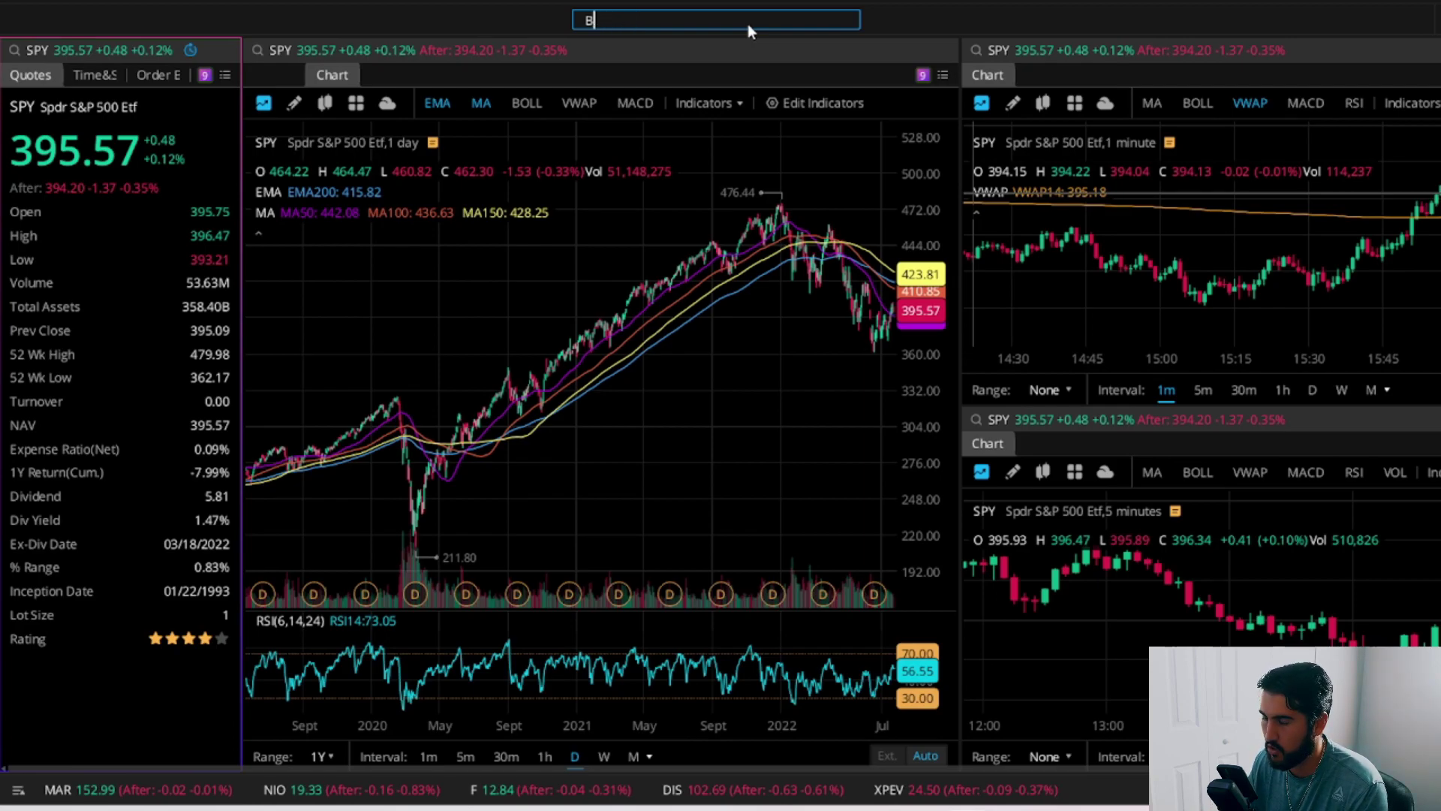
text(youtube )
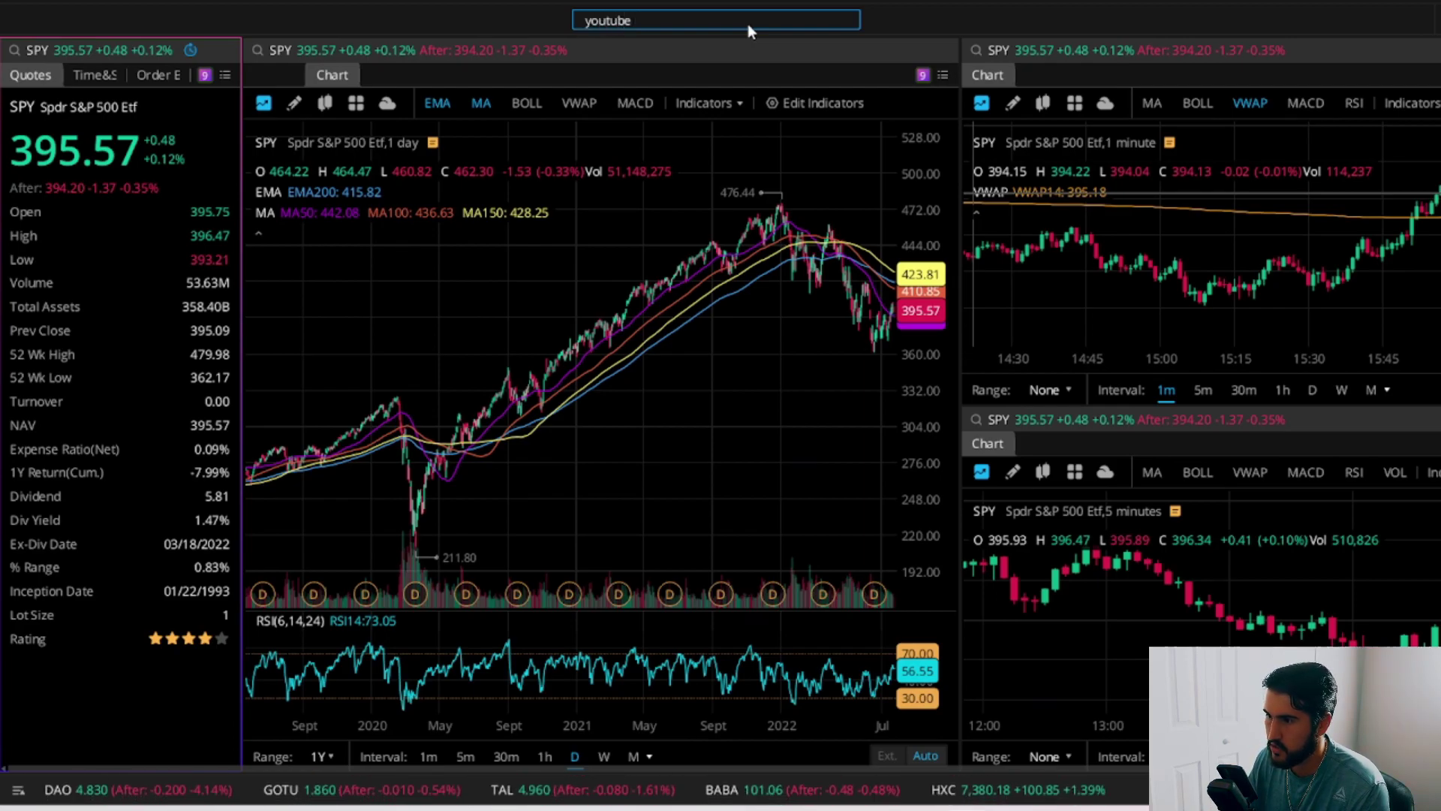
text(TA)
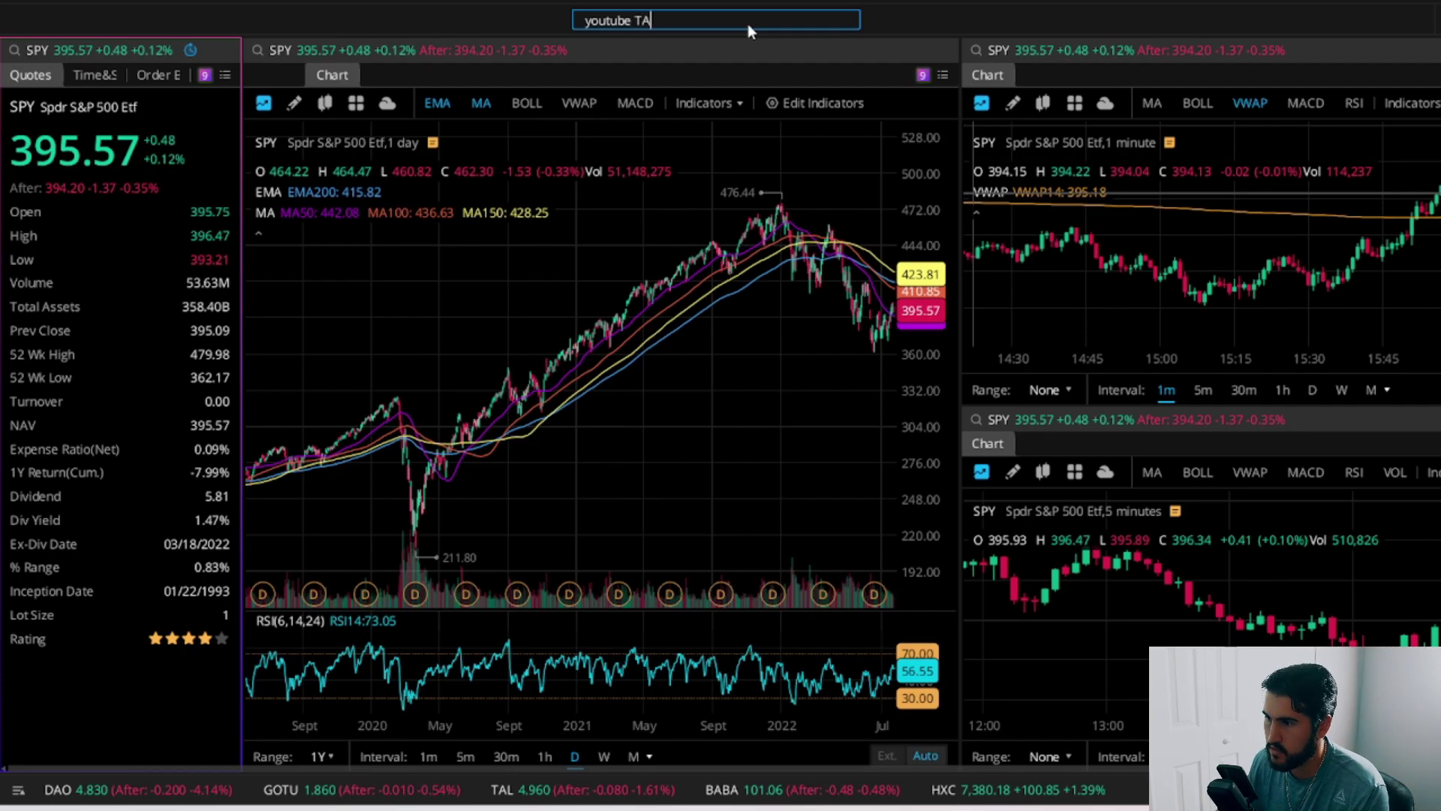
key(Return)
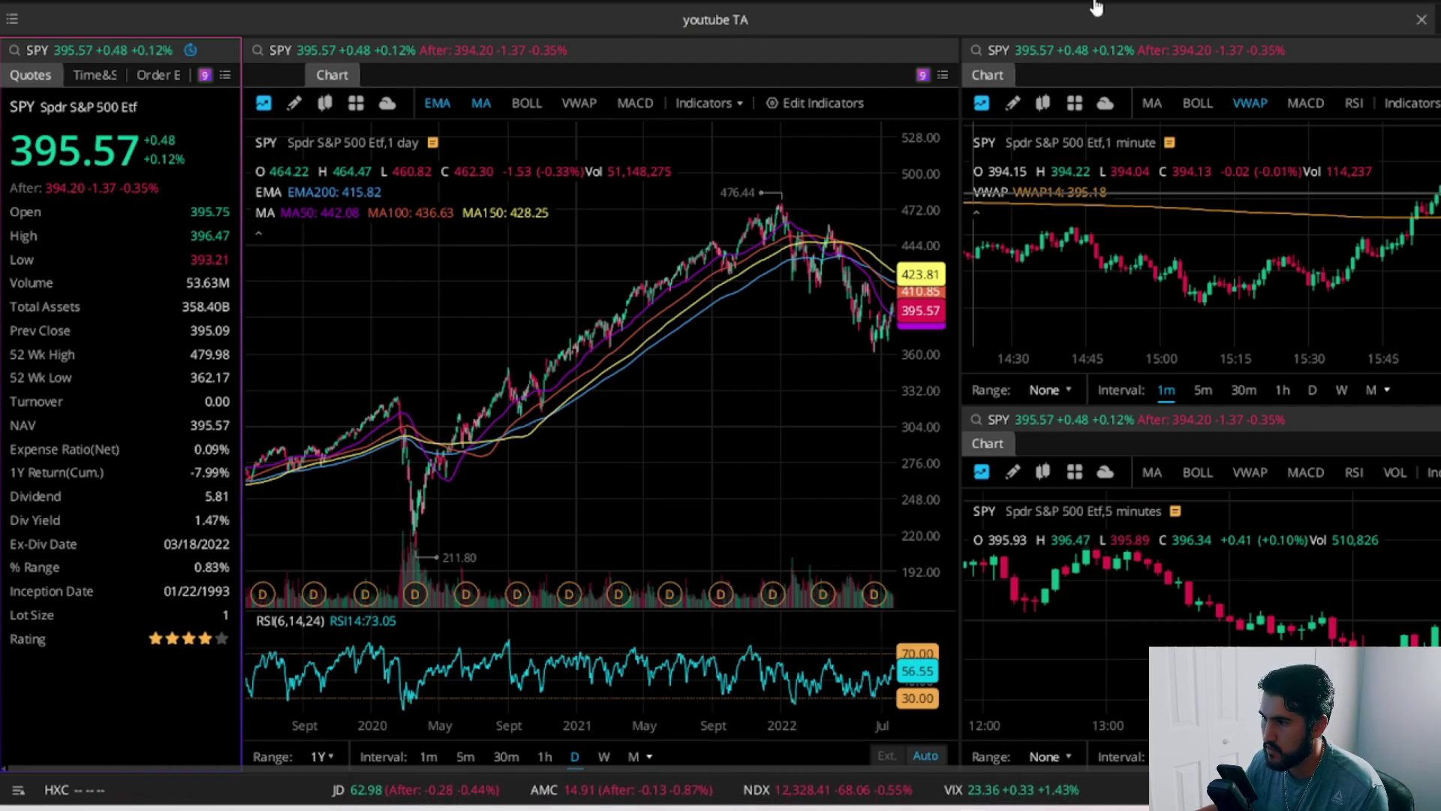
Save it as a customized layout named 'Youtube TA', with the Y capitalized
click(1392, 59)
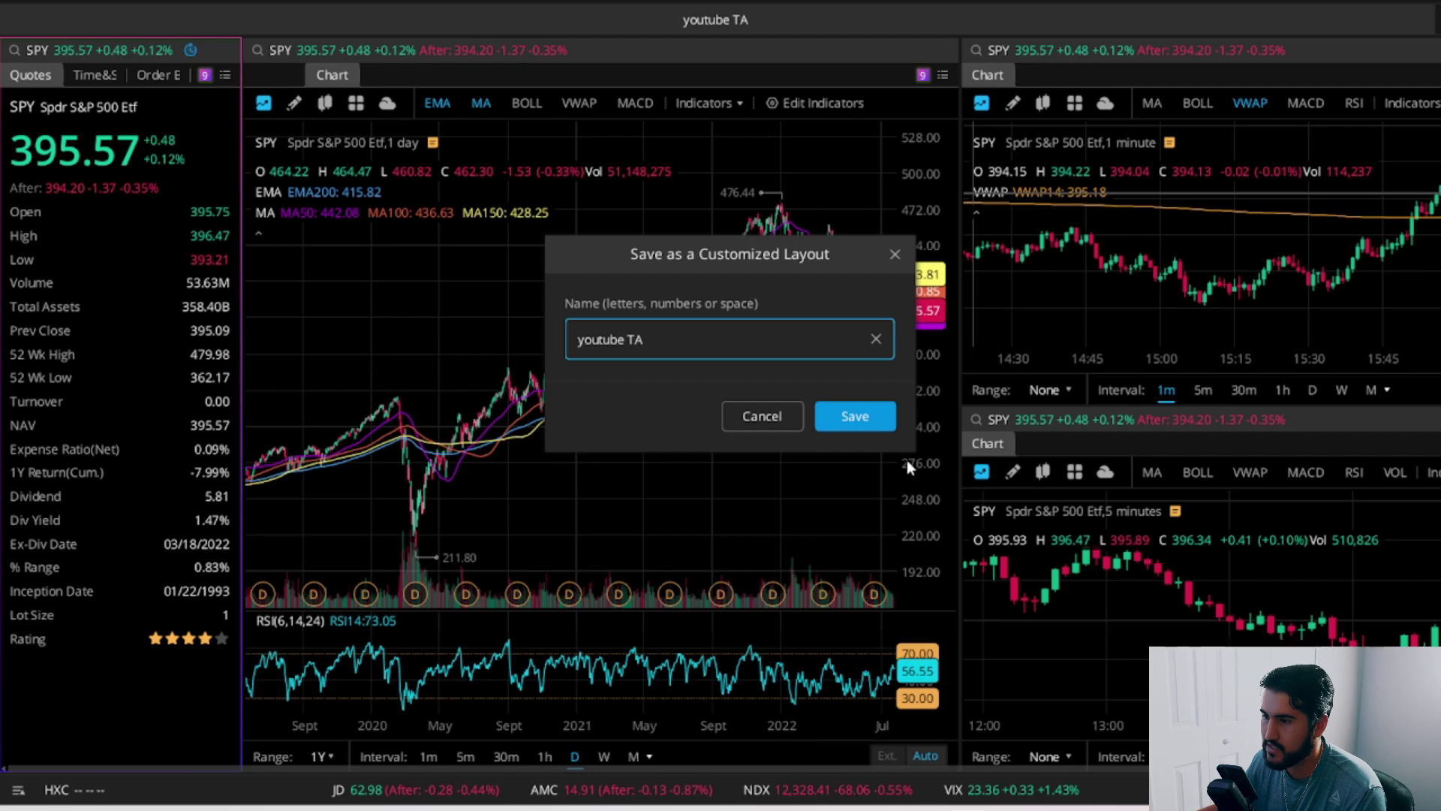
key(Home)
key(Delete)
text(Y)
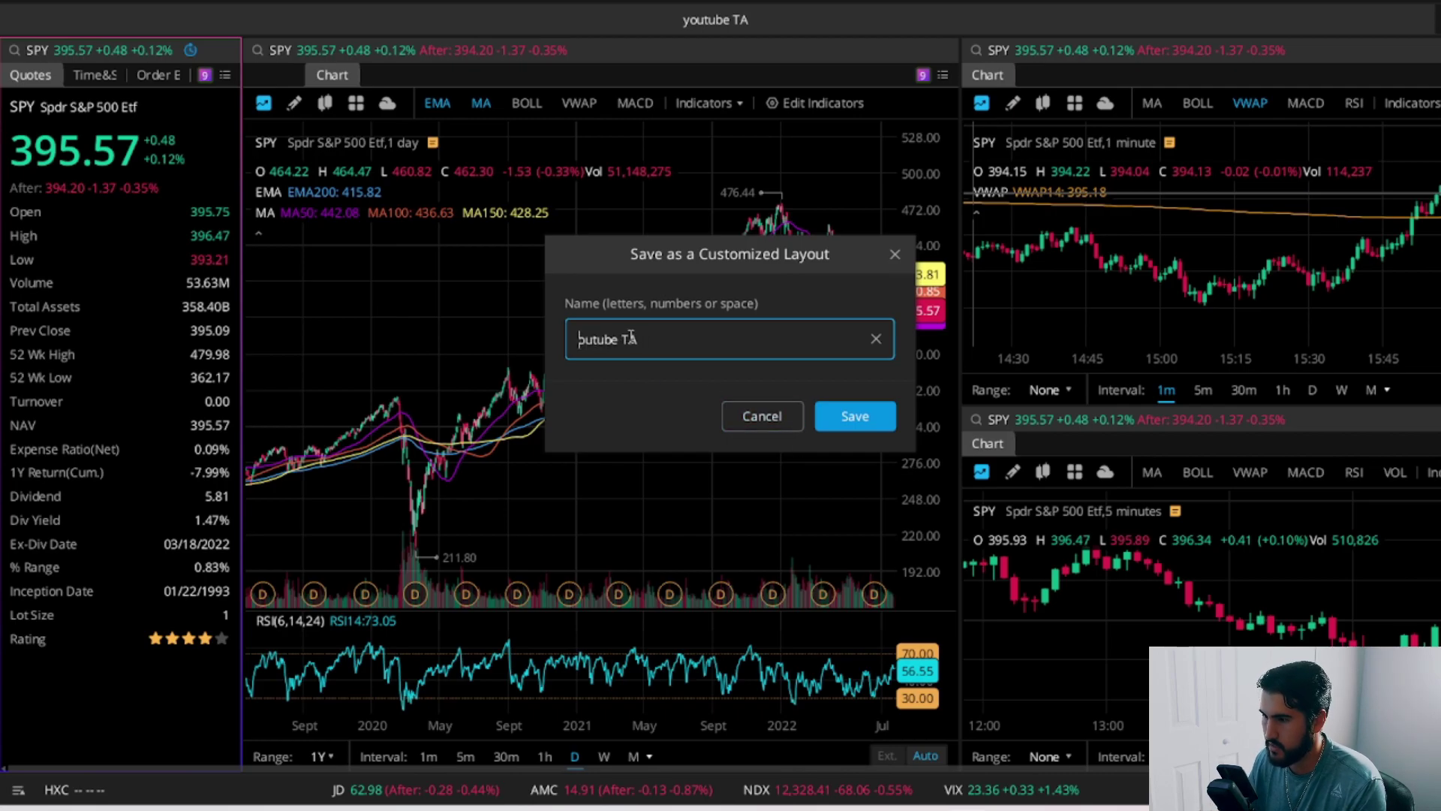
click(874, 420)
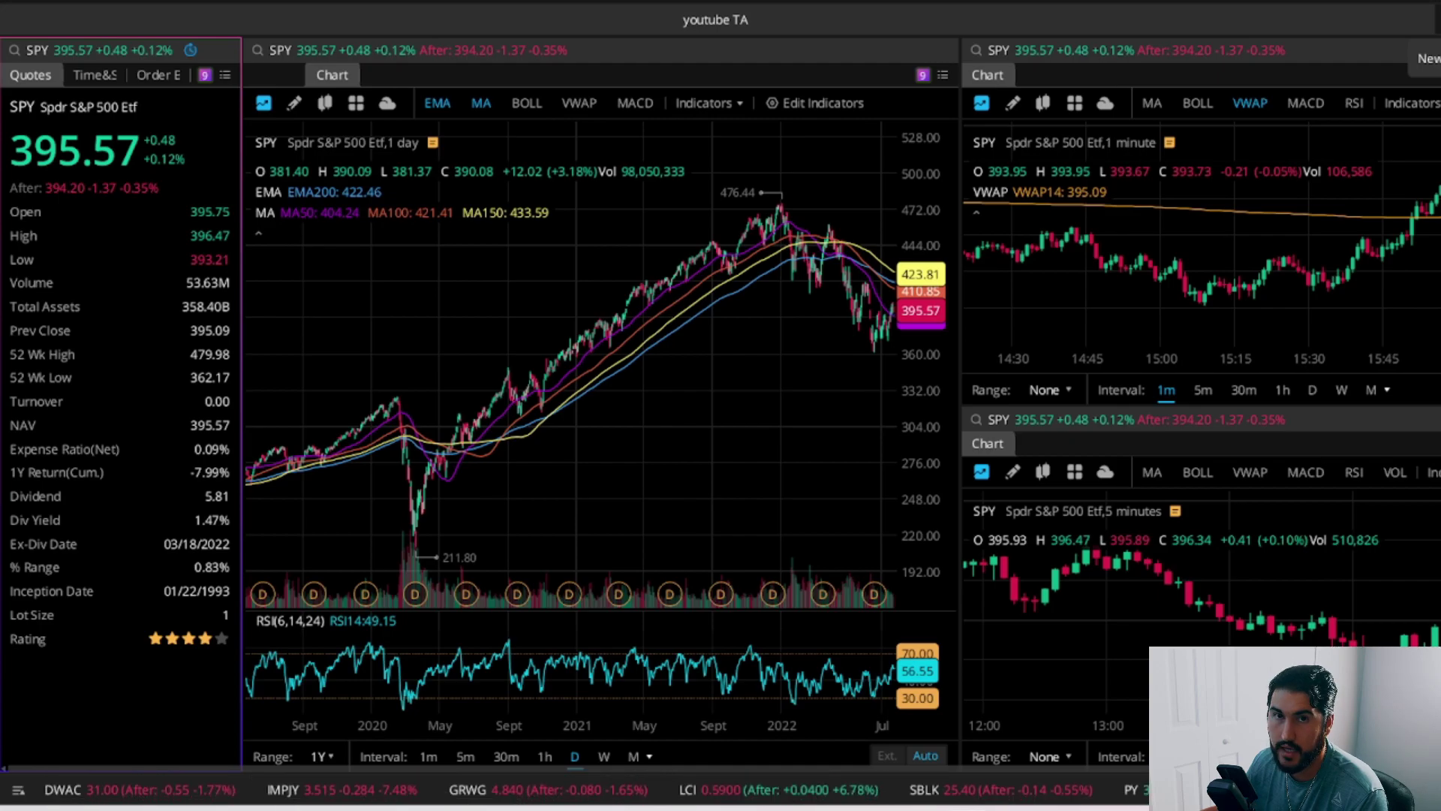
Open a new tab and load the saved SEARCH layout from the Choose a Layout grid
click(1426, 59)
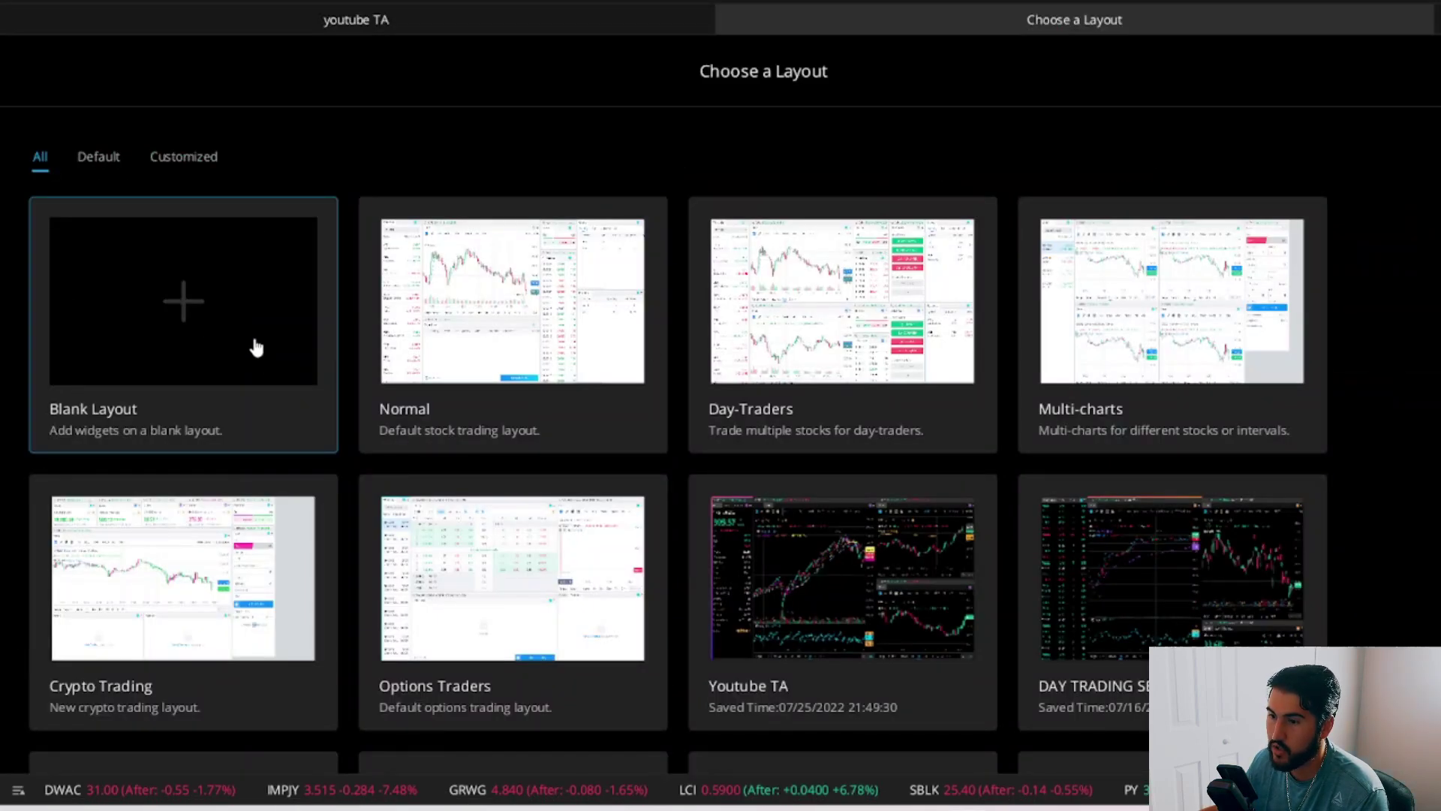
scroll(421, 353, down, 3)
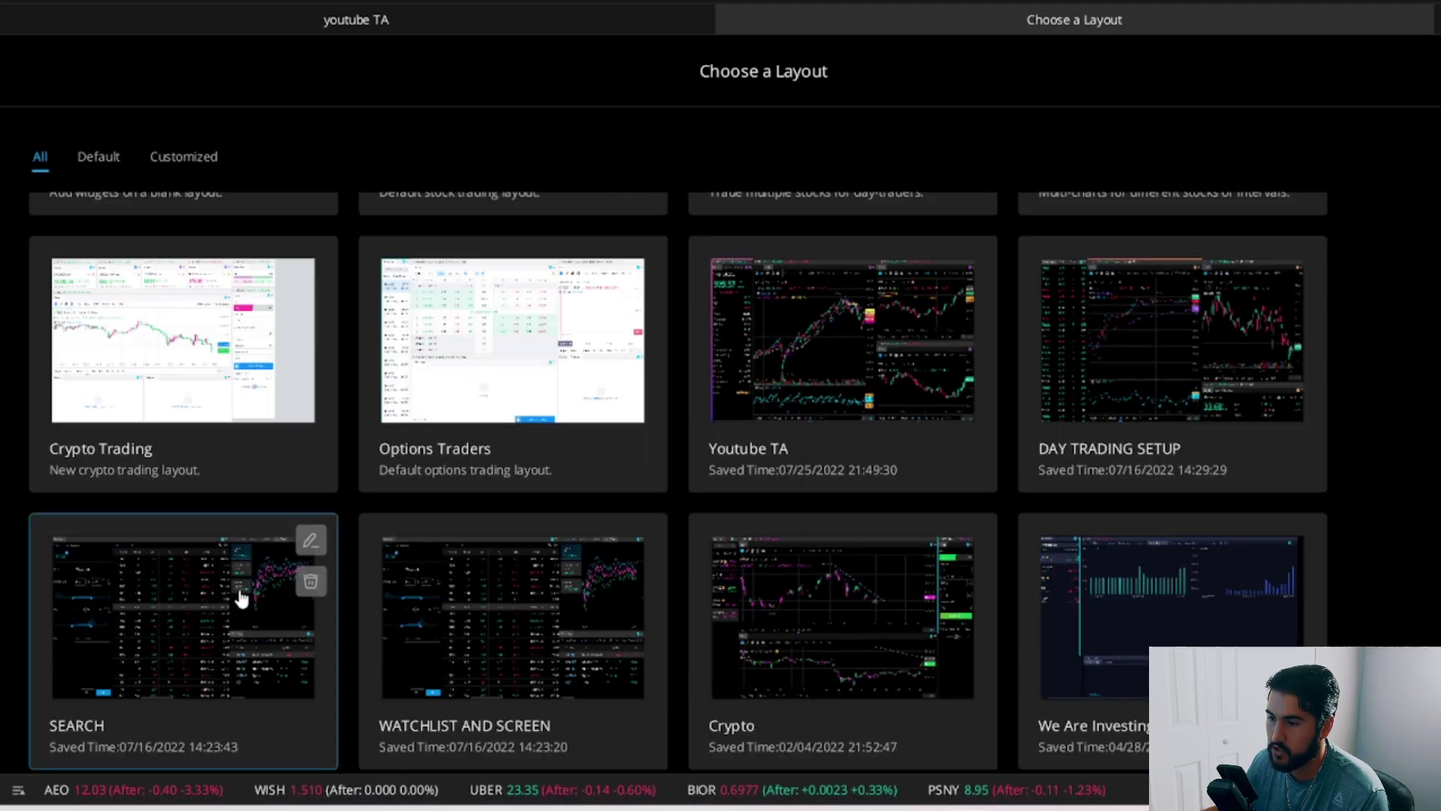
click(240, 598)
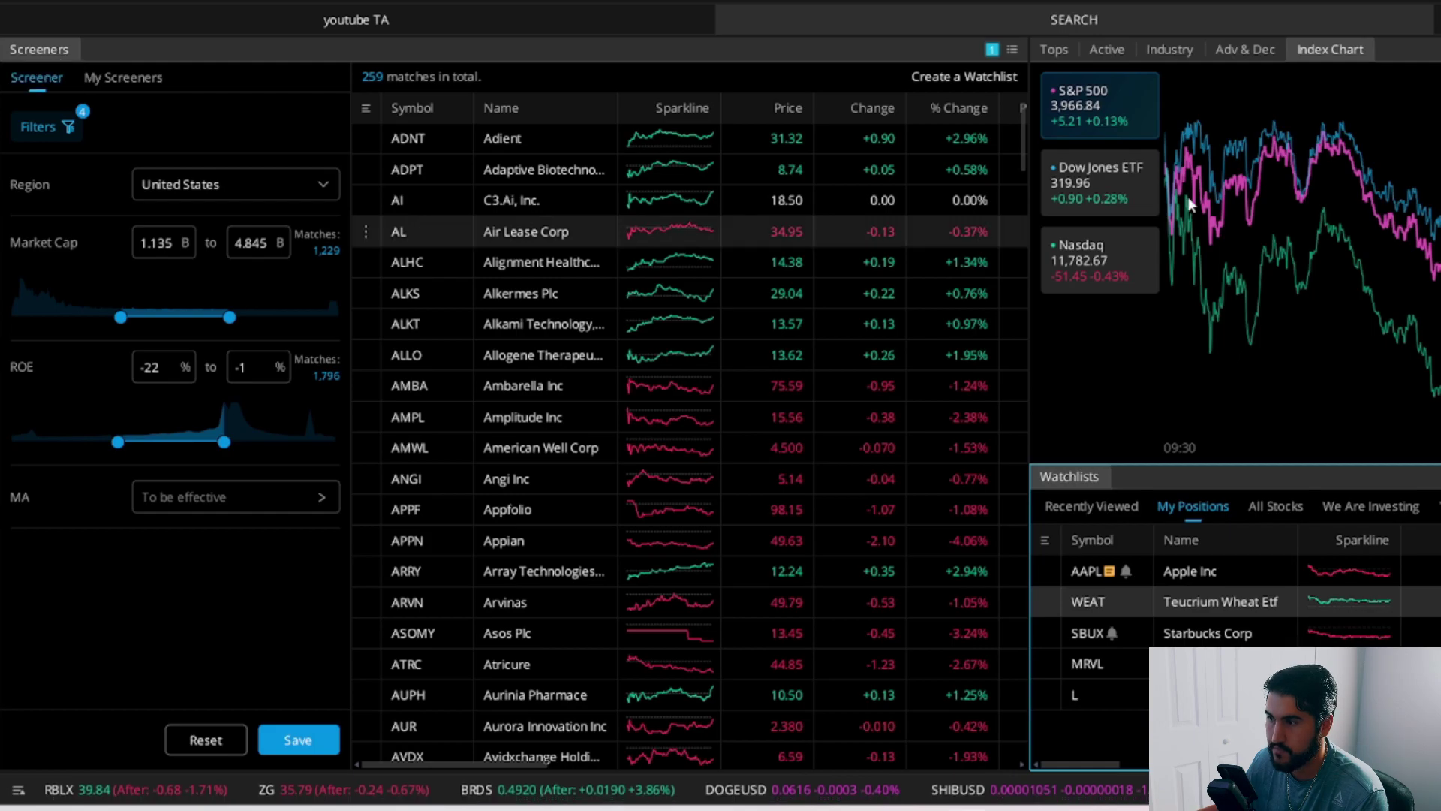
click(1054, 51)
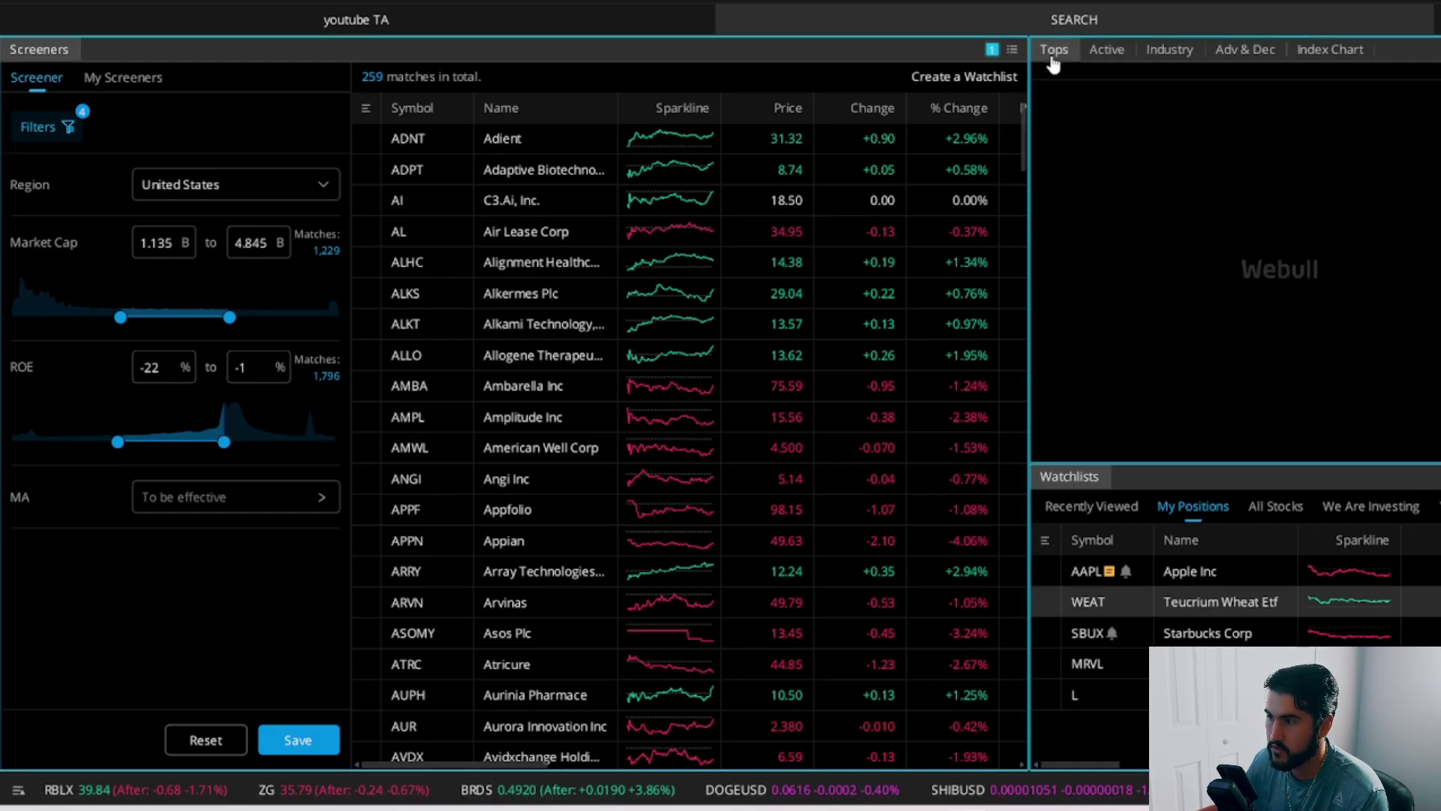
click(1109, 51)
click(1185, 51)
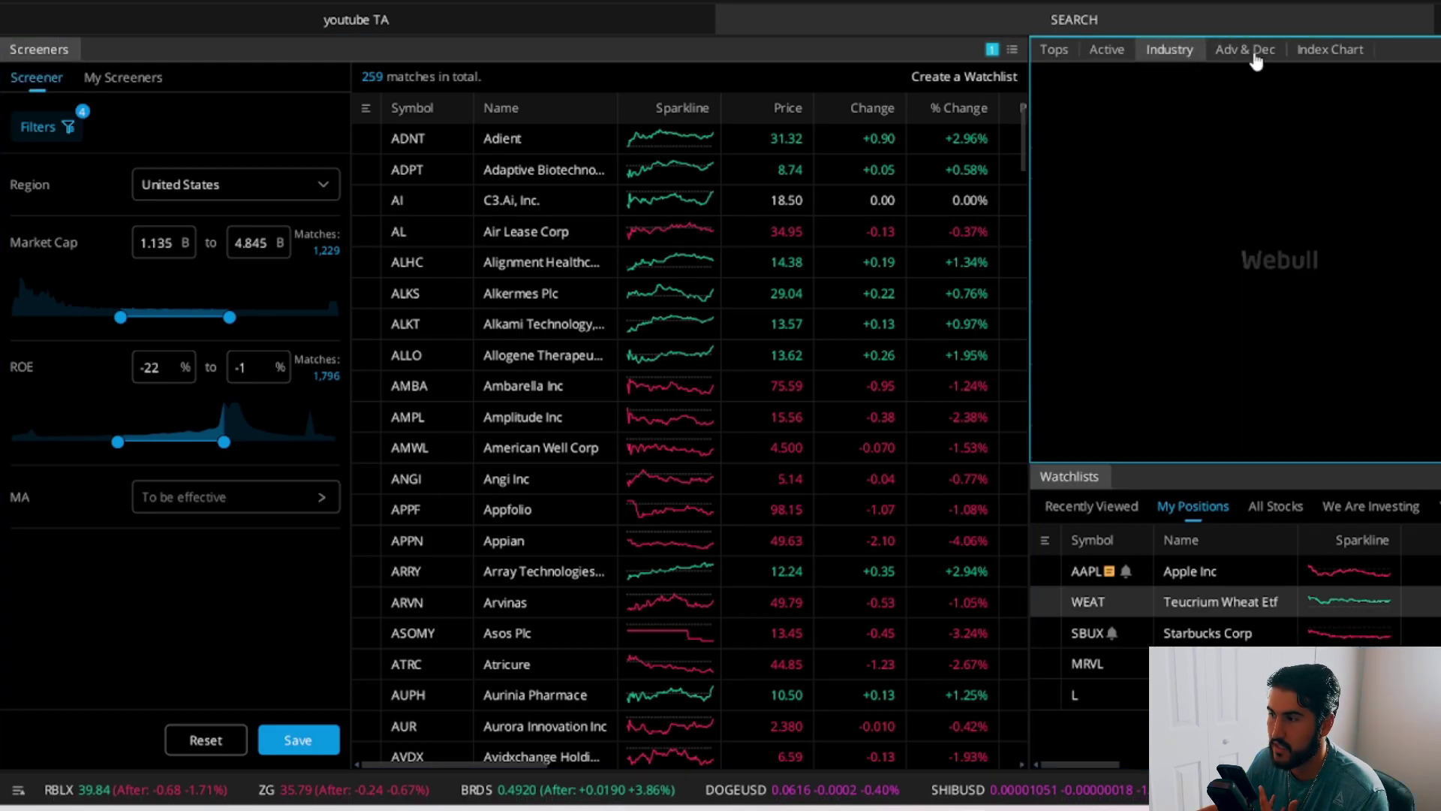
click(1260, 54)
click(1325, 51)
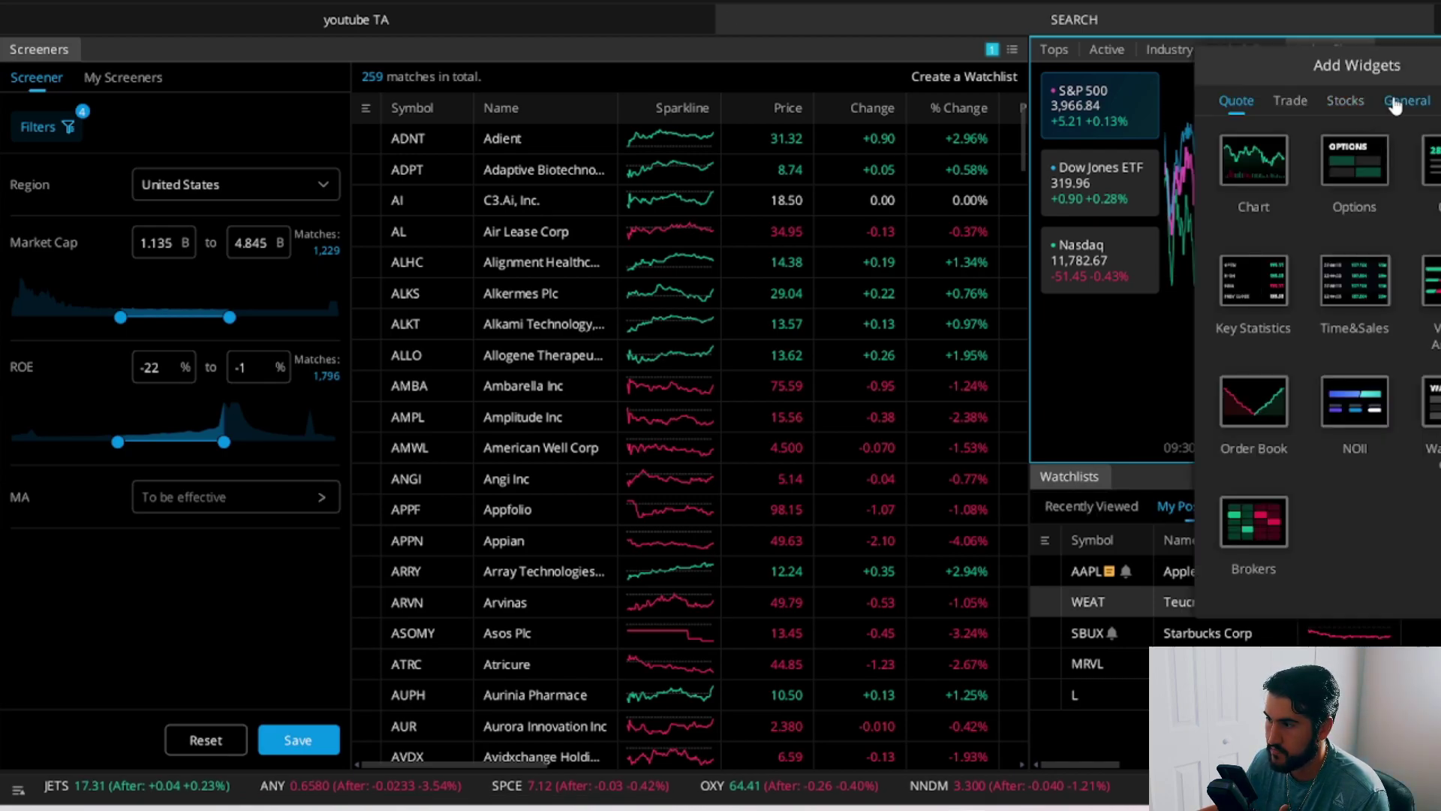
click(1390, 103)
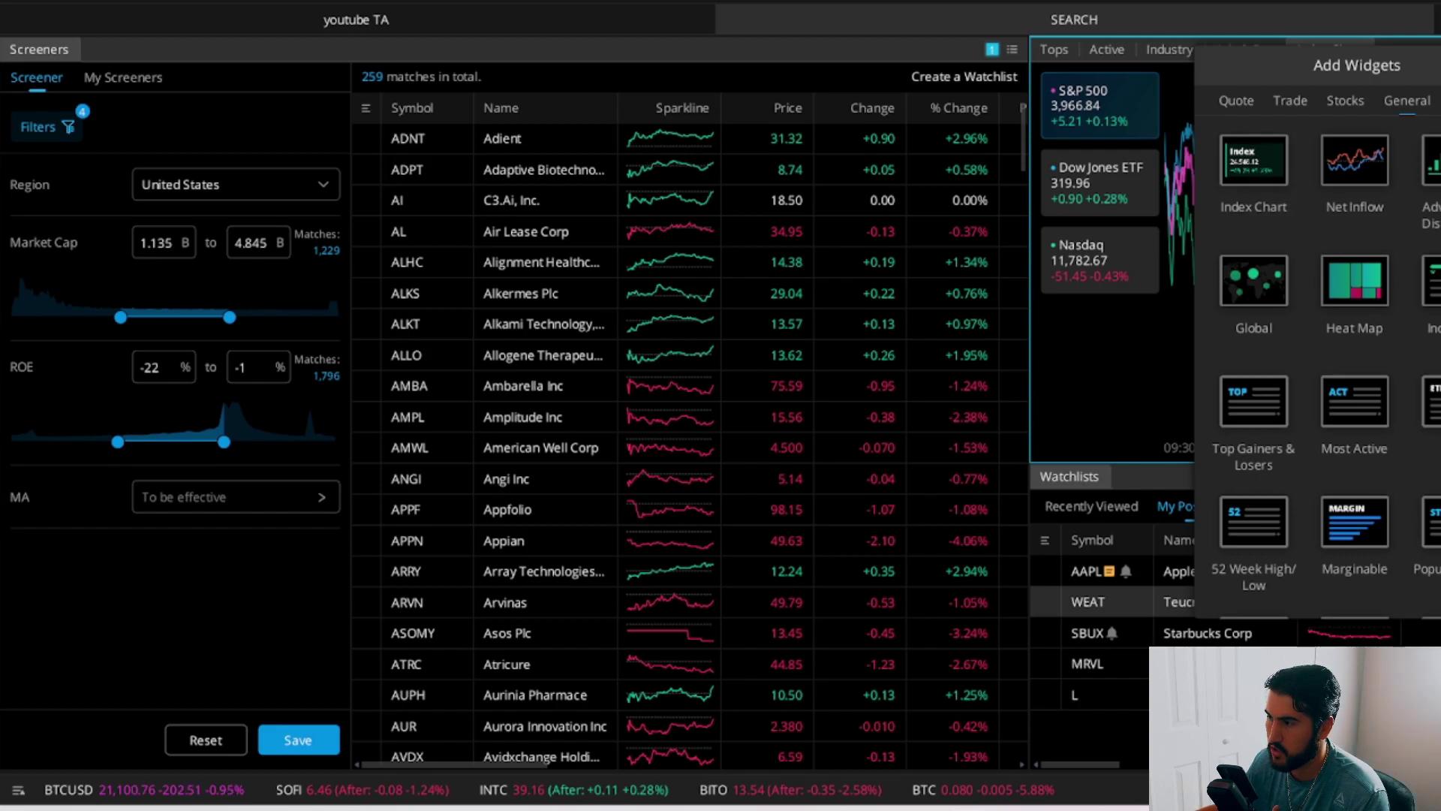
key(Escape)
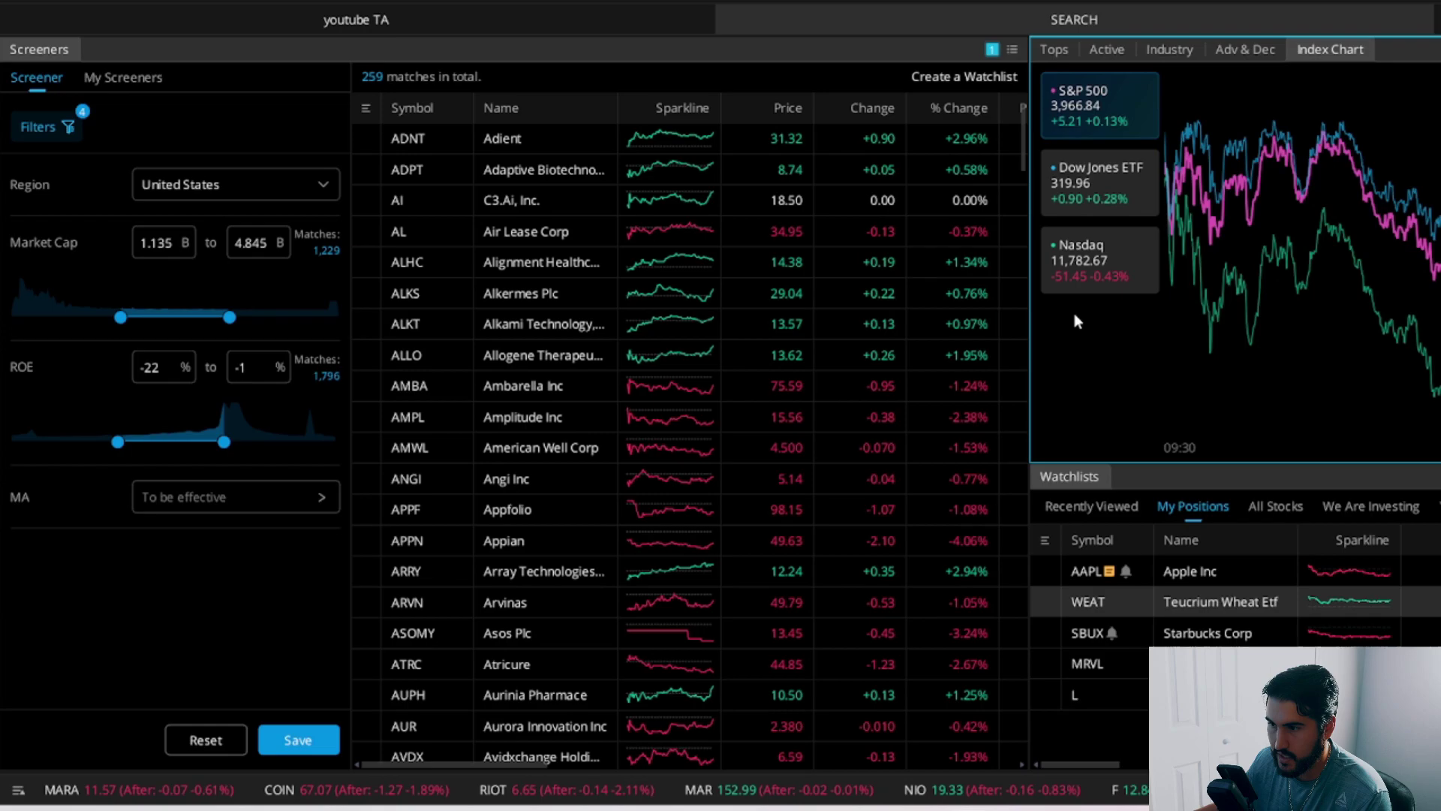
Link the SEARCH screener to cross-layout group 9 and dismiss the watchlist's Set as Group popup
click(992, 55)
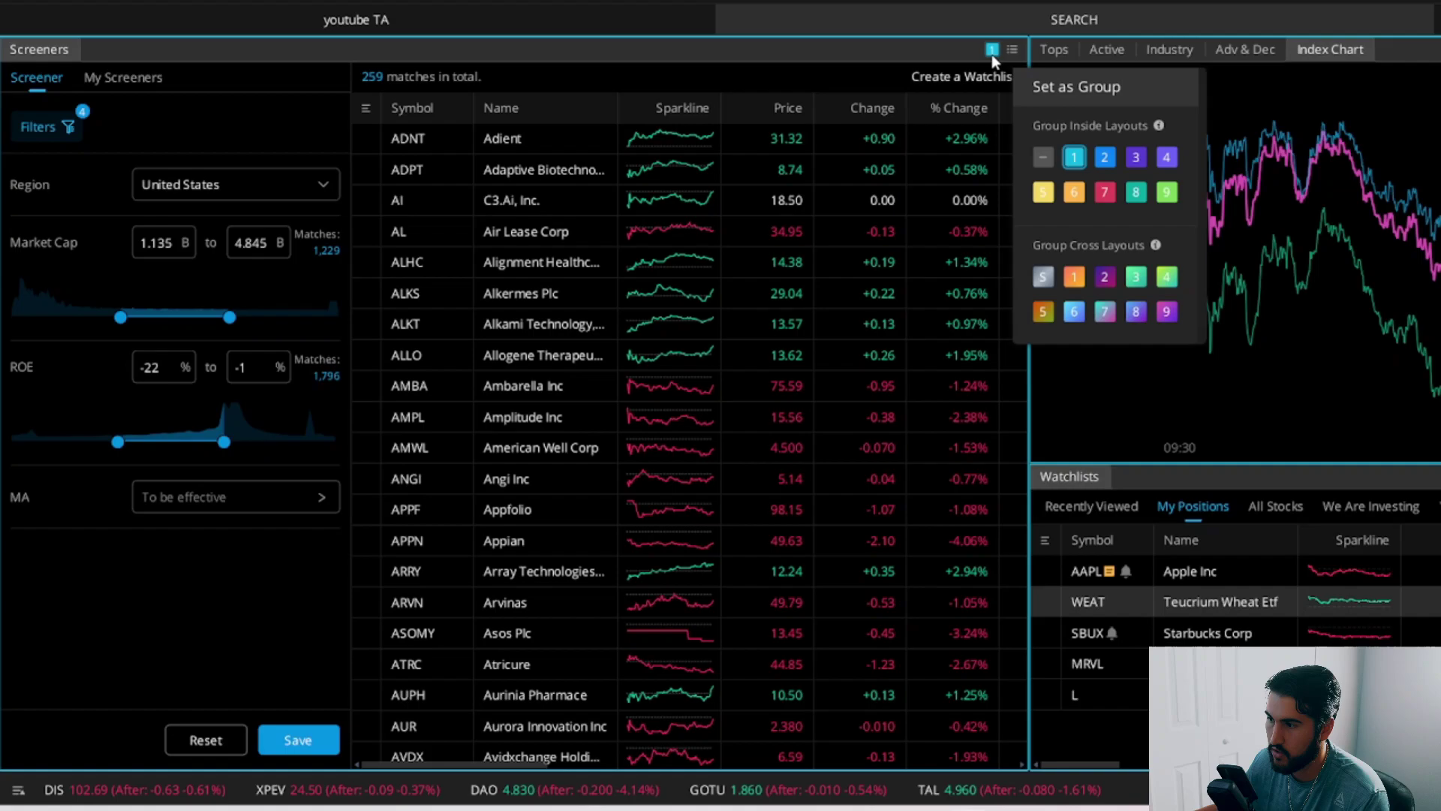
click(1160, 312)
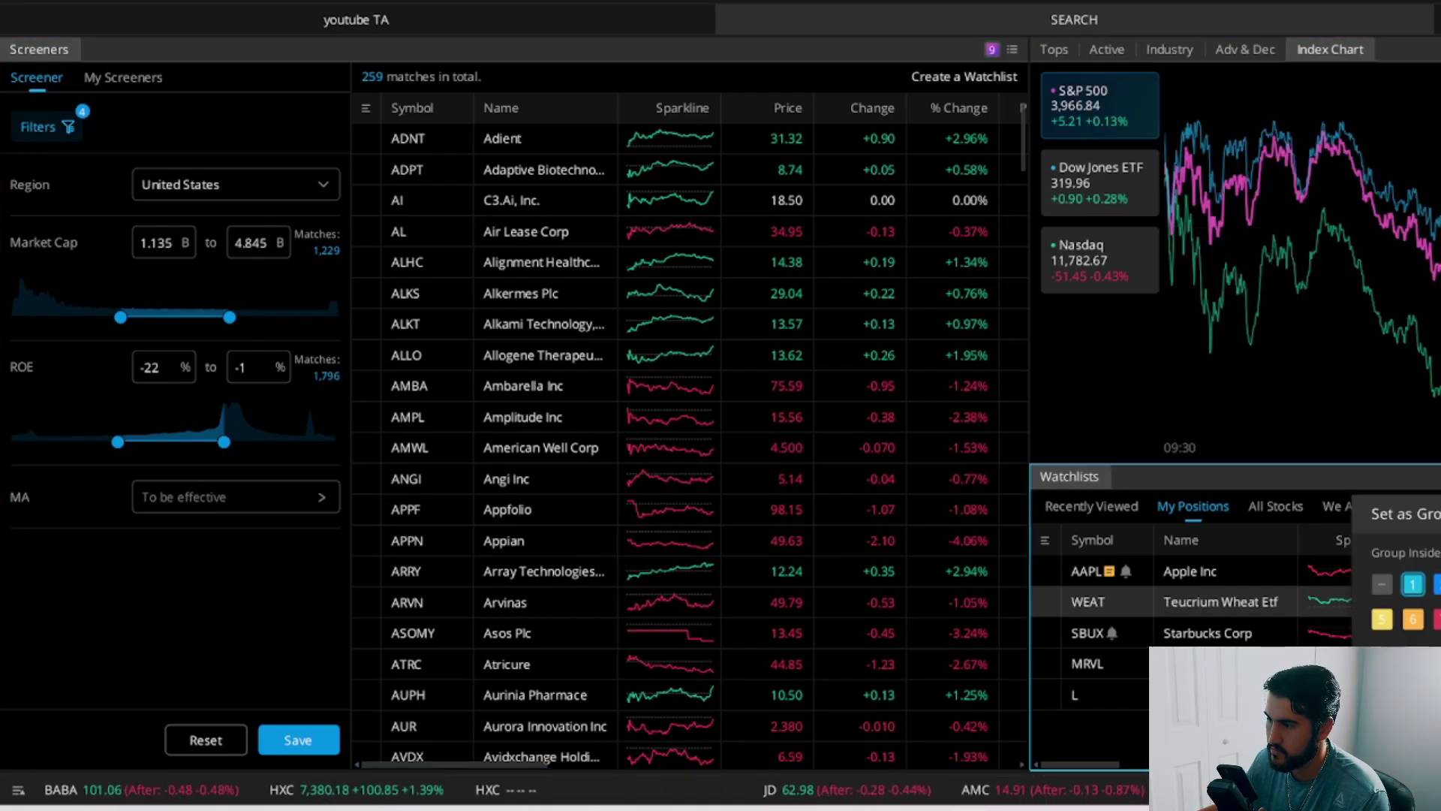
click(180, 575)
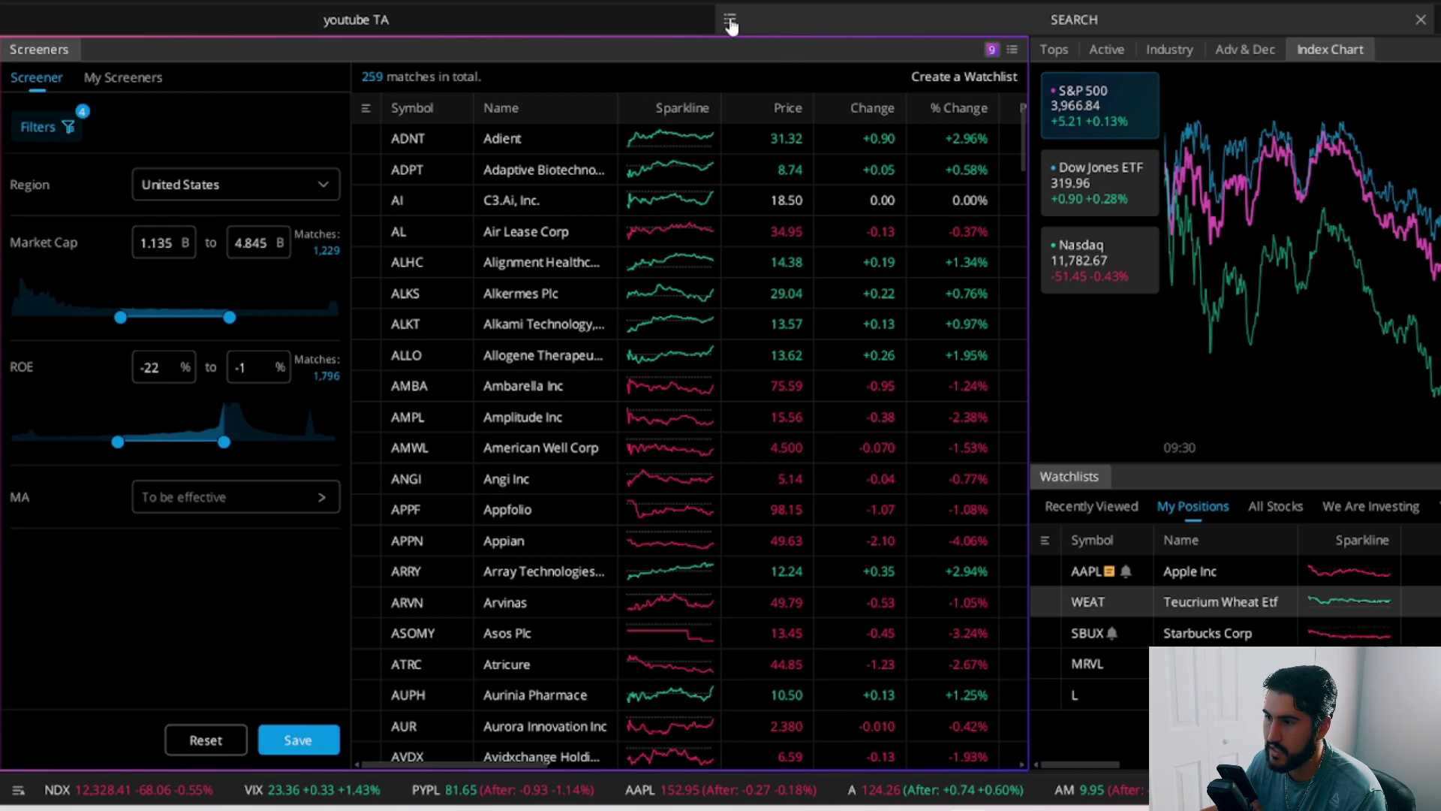
Detach the SEARCH tab into its own window and bring that window forward from the taskbar
click(731, 23)
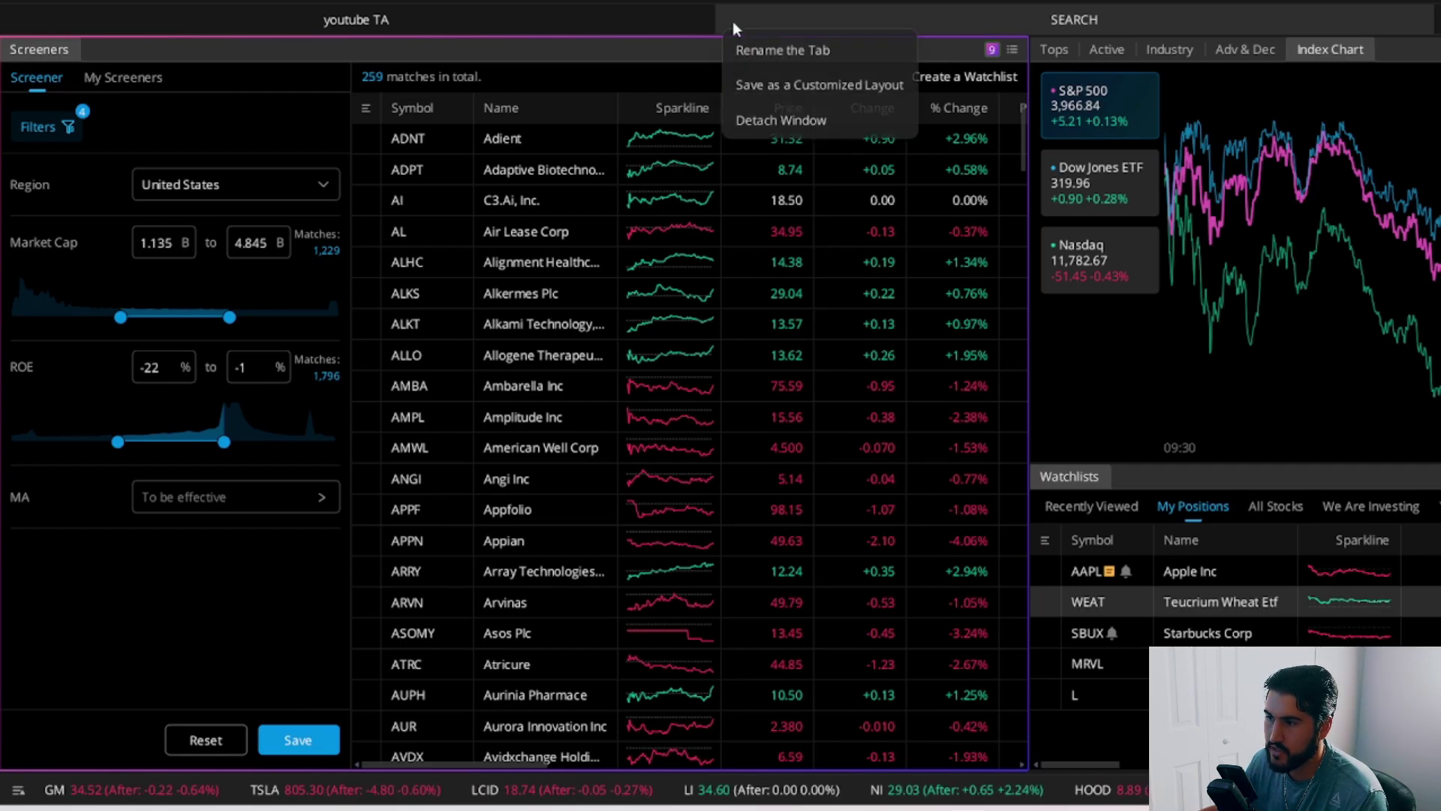
click(785, 122)
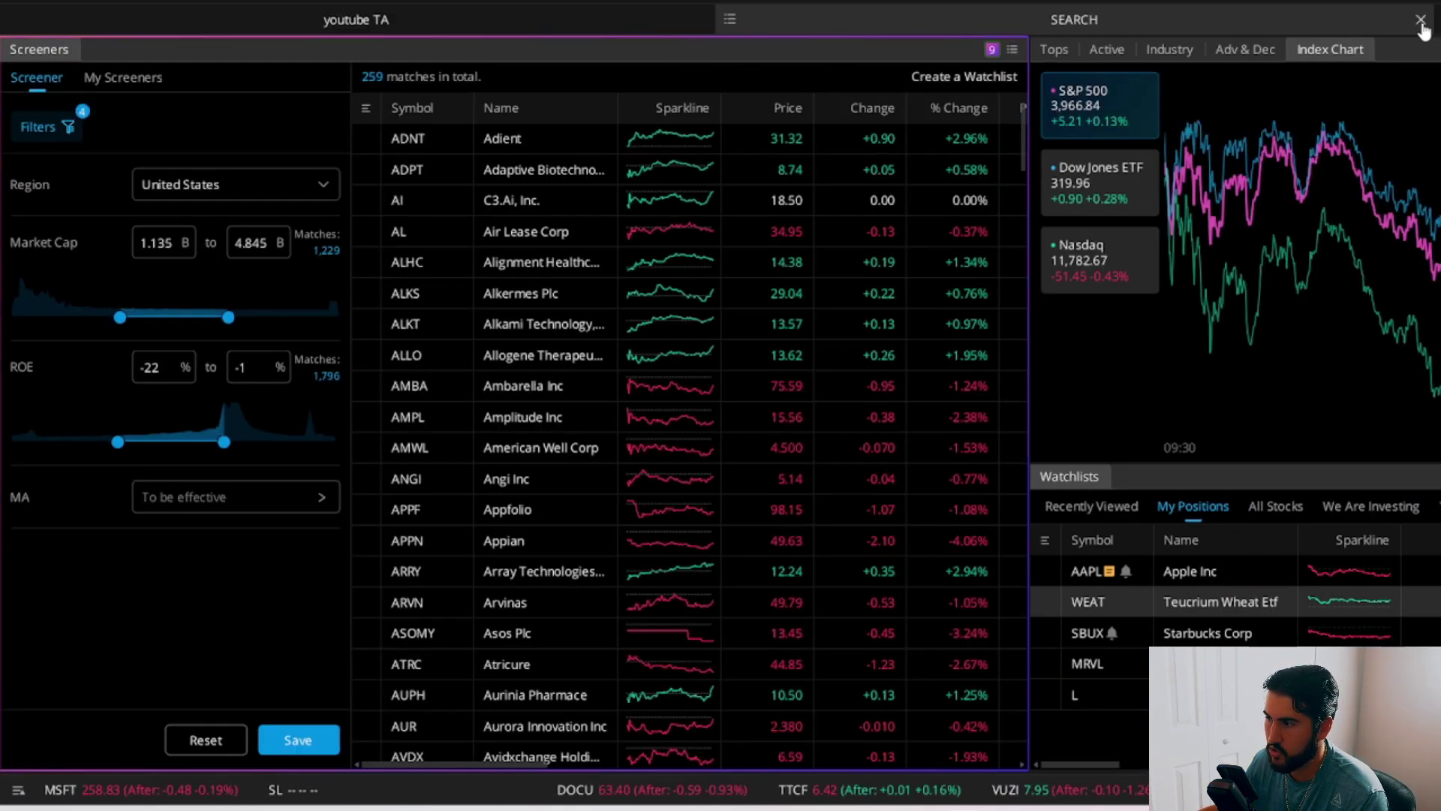
click(1413, 23)
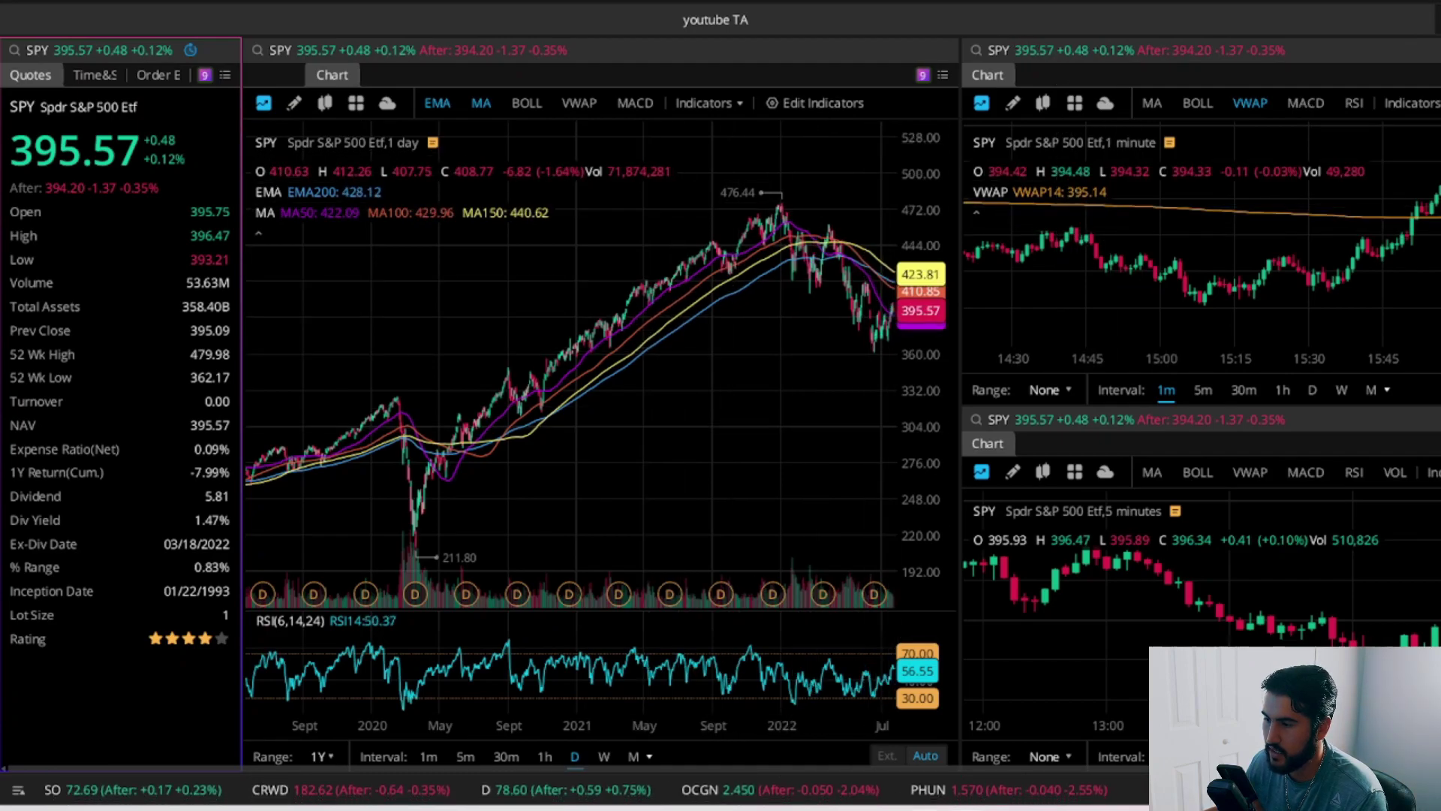
mouse_move(966, 806)
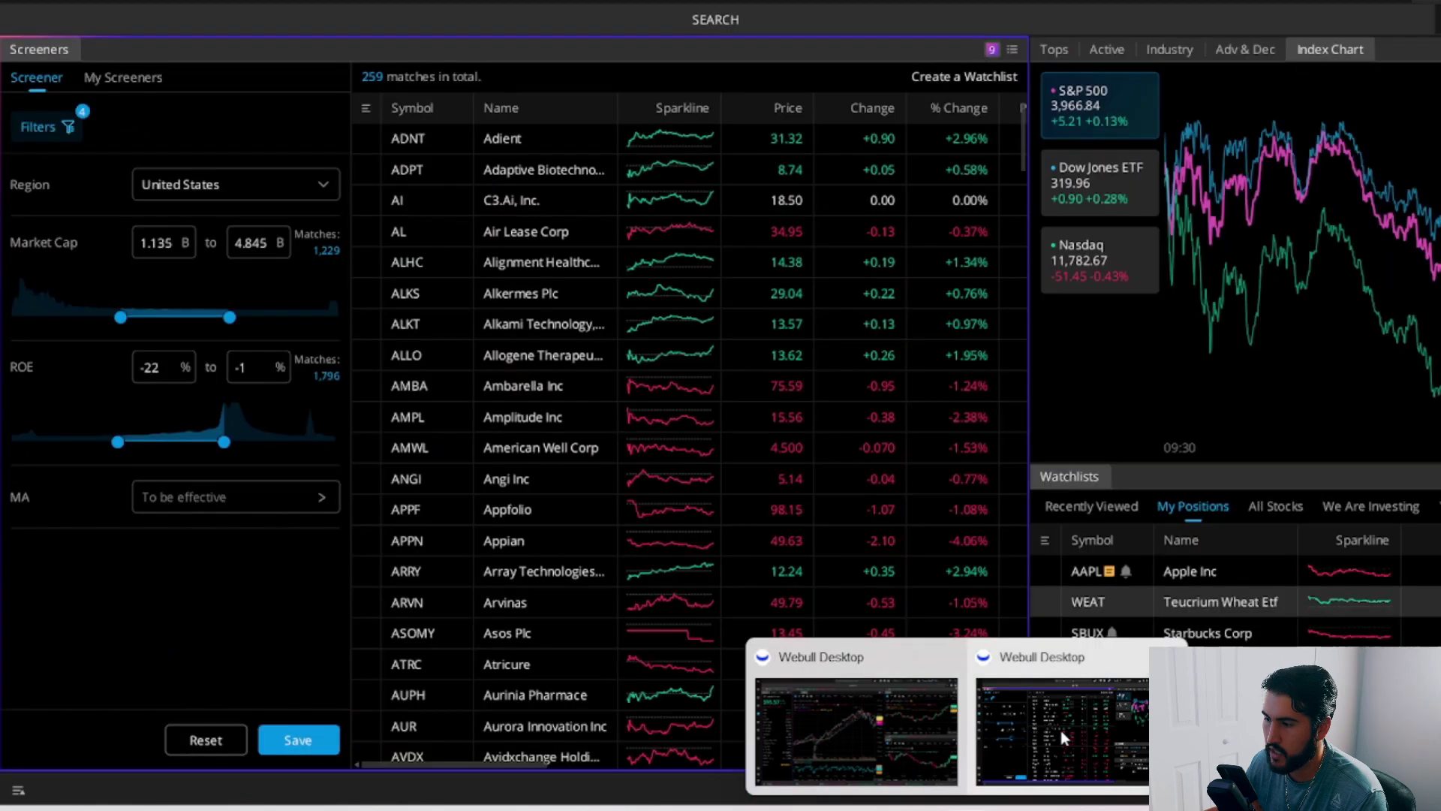
click(1061, 731)
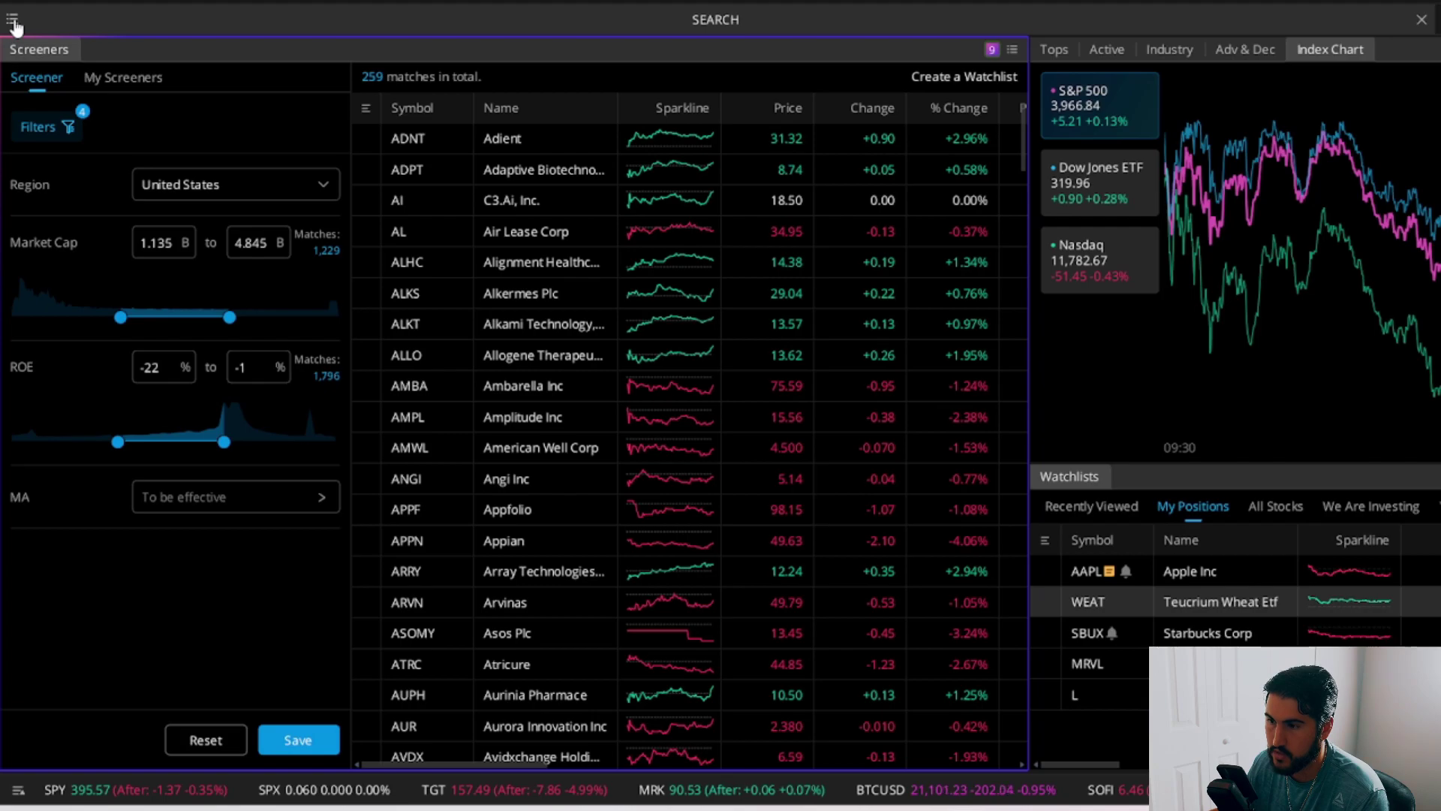
Add a new tab in the SEARCH window loaded with the saved Youtube TA layout
right_click(15, 22)
click(276, 22)
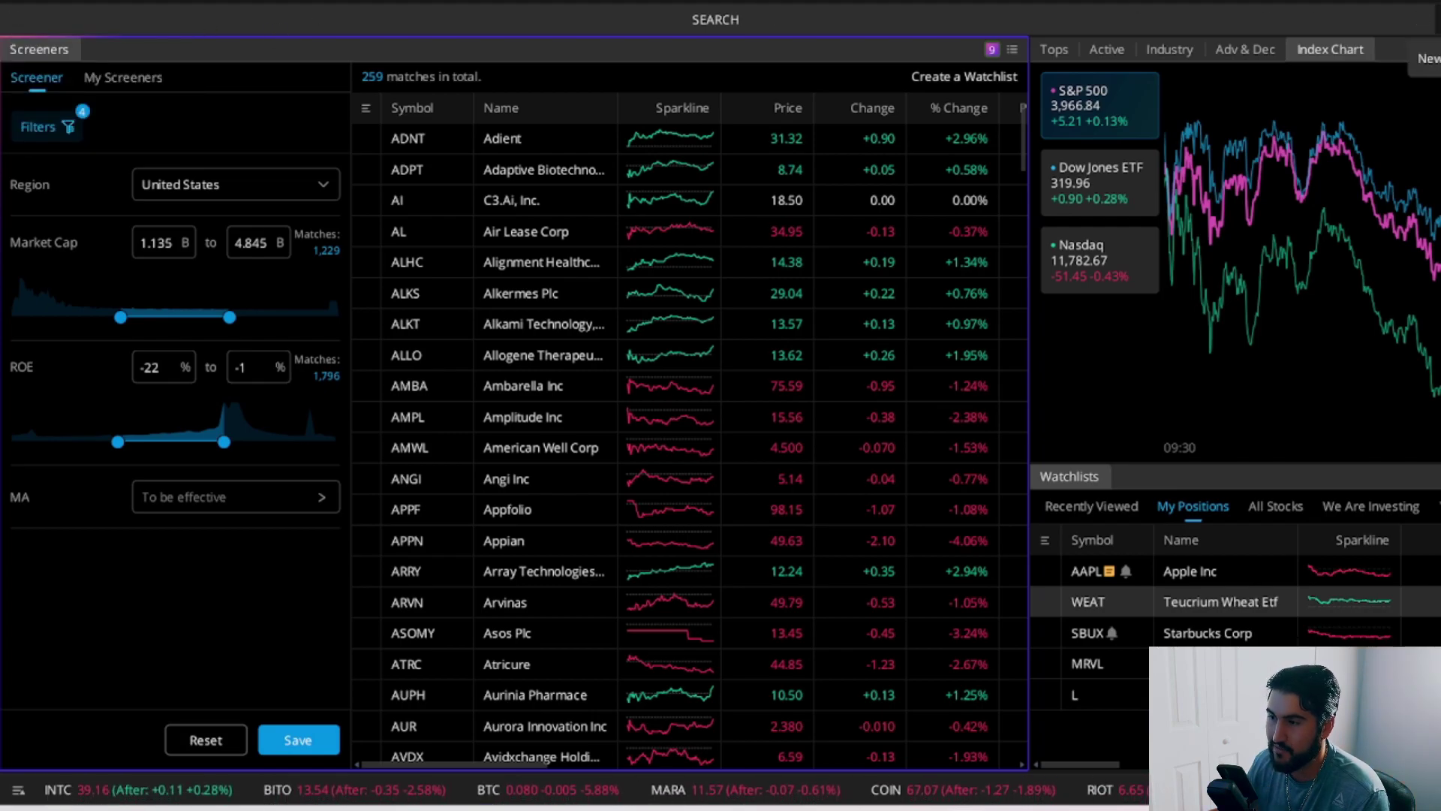
click(1422, 46)
scroll(778, 390, down, 3)
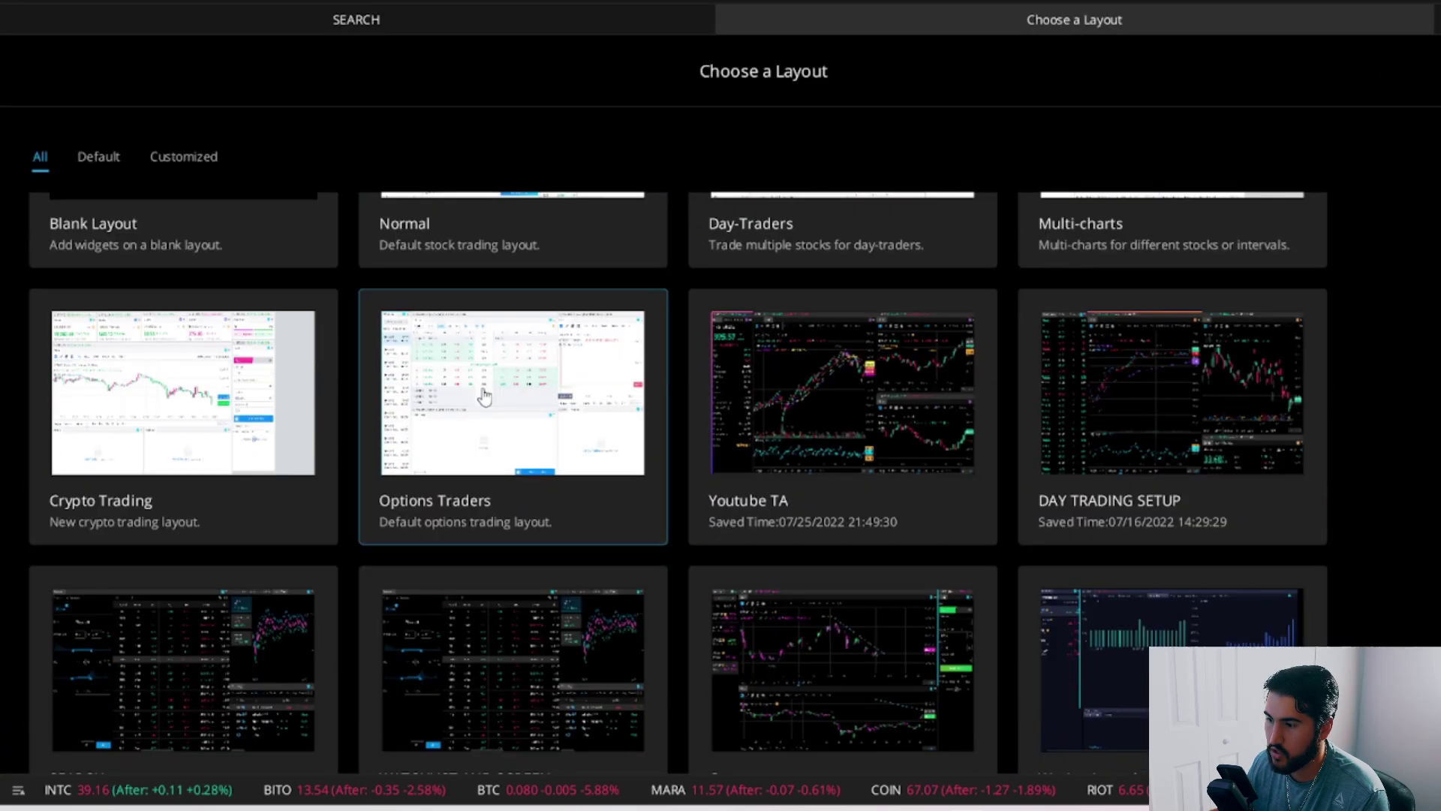
click(772, 381)
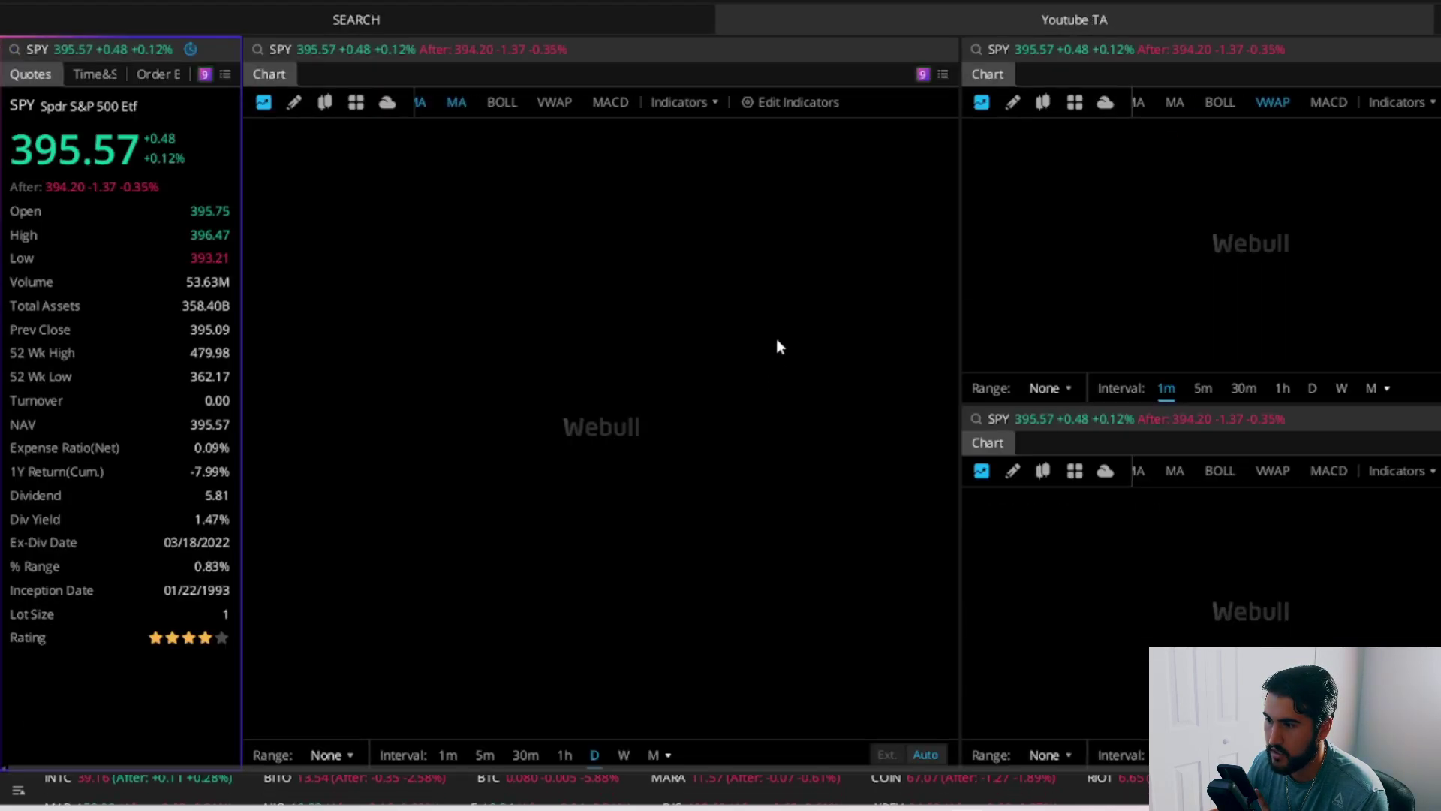
Switch between the SEARCH and Youtube TA tabs, ending on the Youtube TA charts
click(553, 19)
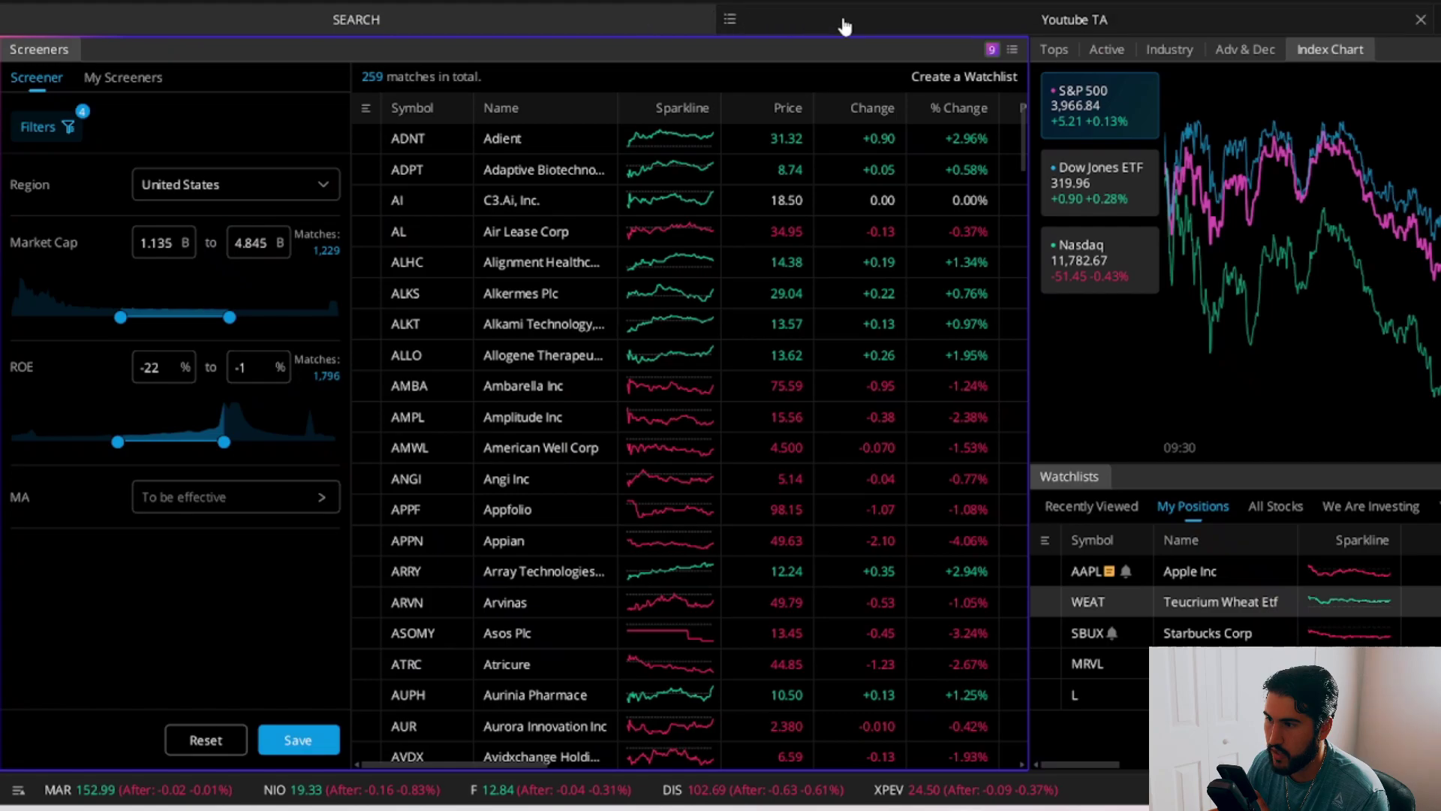
click(842, 23)
click(540, 38)
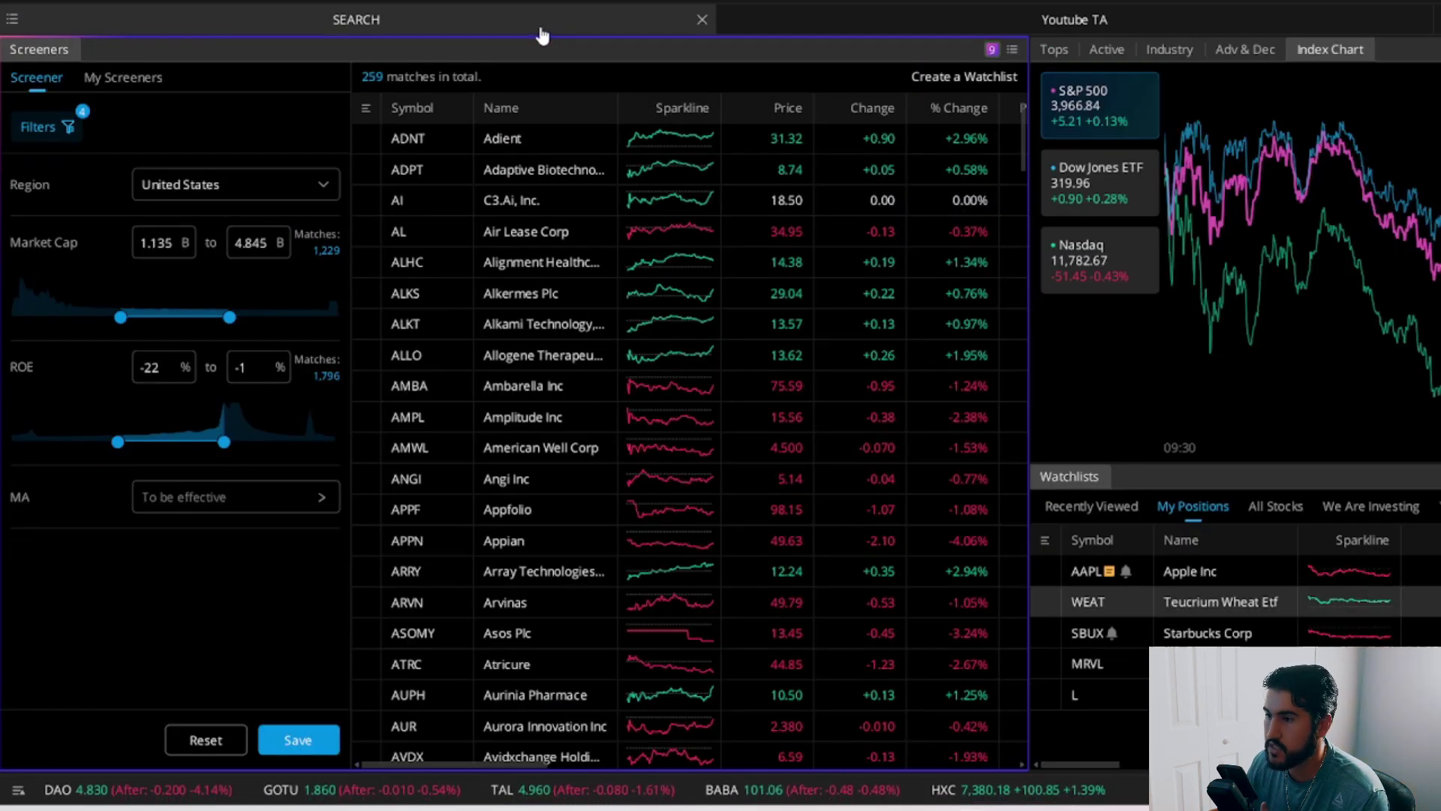
click(808, 26)
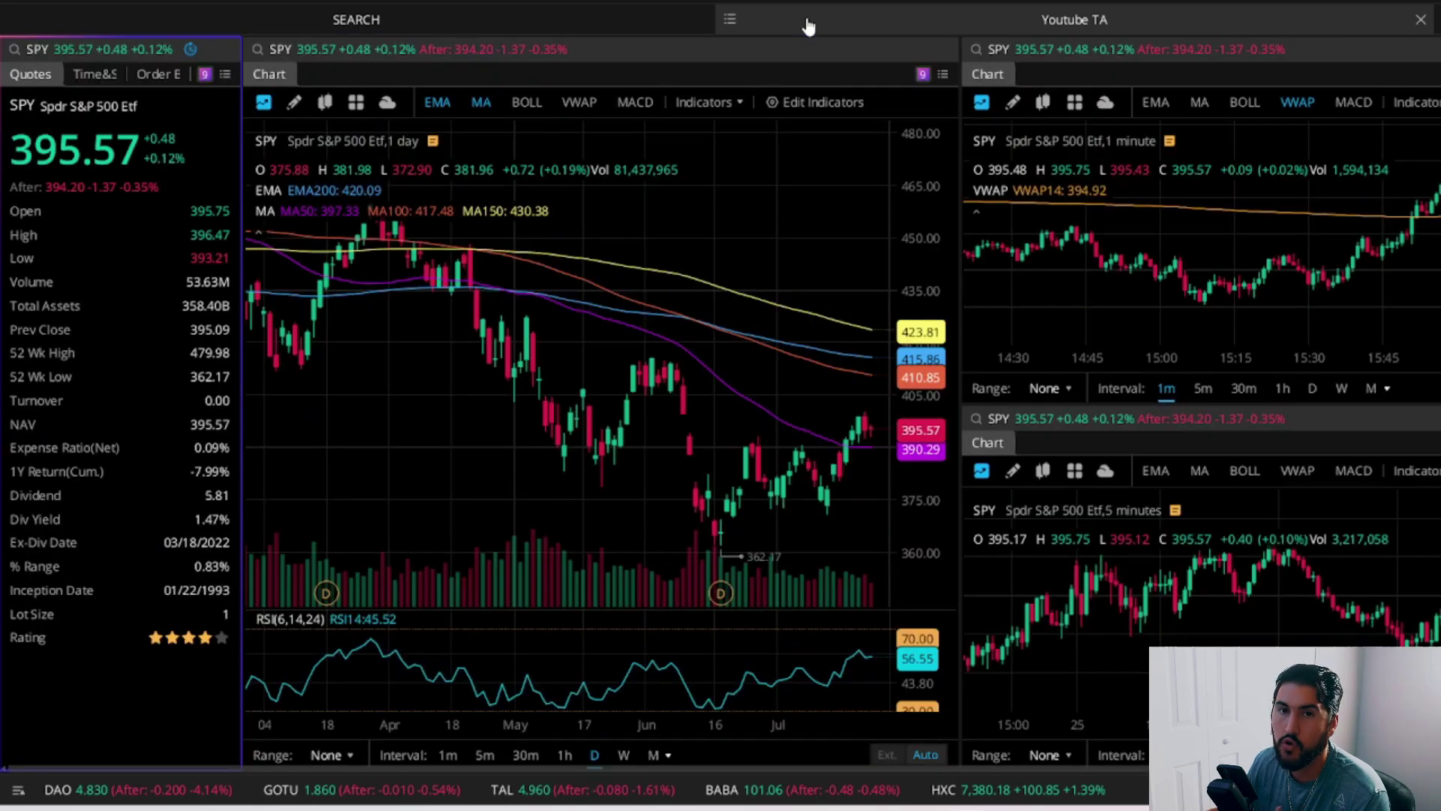
From the SEARCH tab, send SBUX in the My Positions watchlist to the linked Youtube TA charts
click(611, 19)
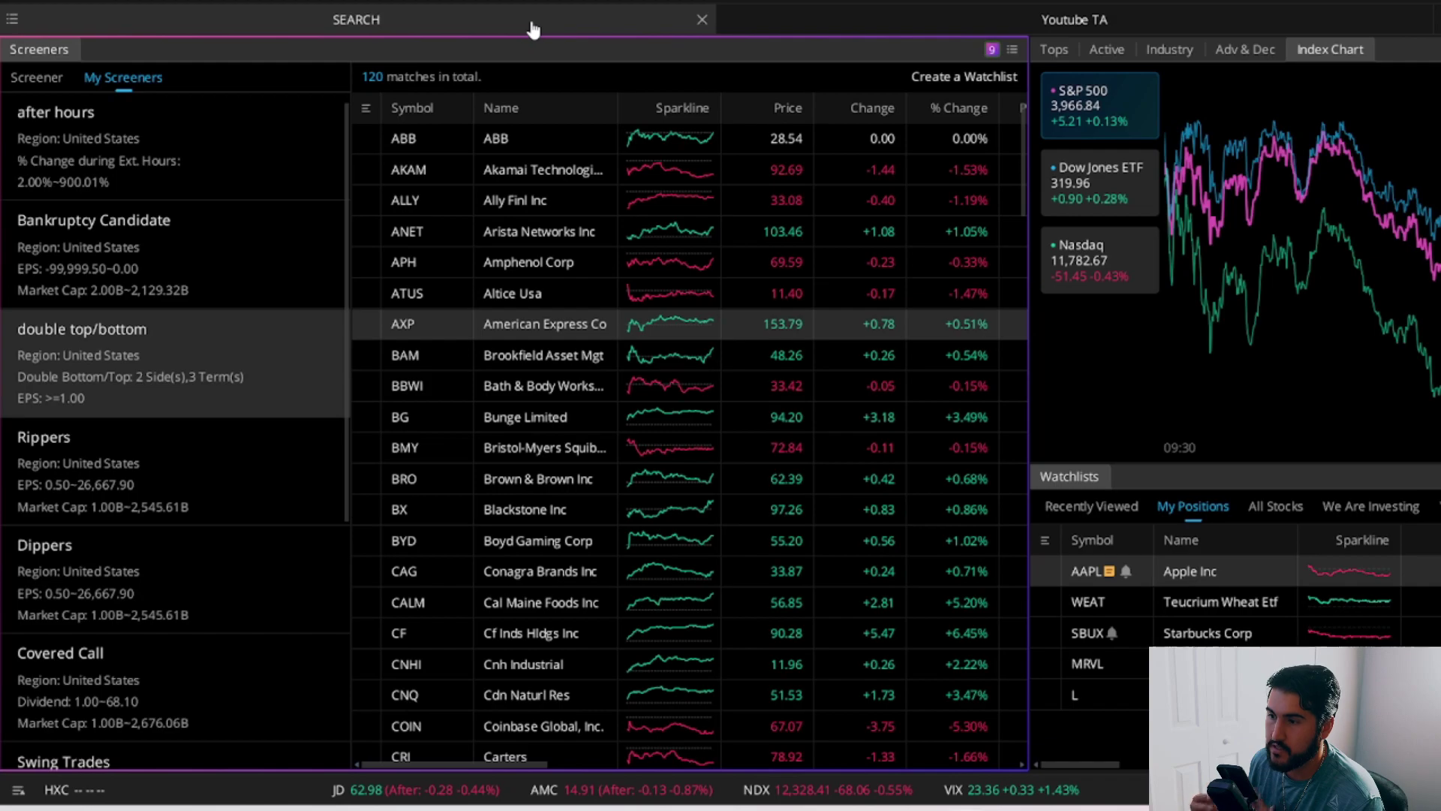
click(860, 18)
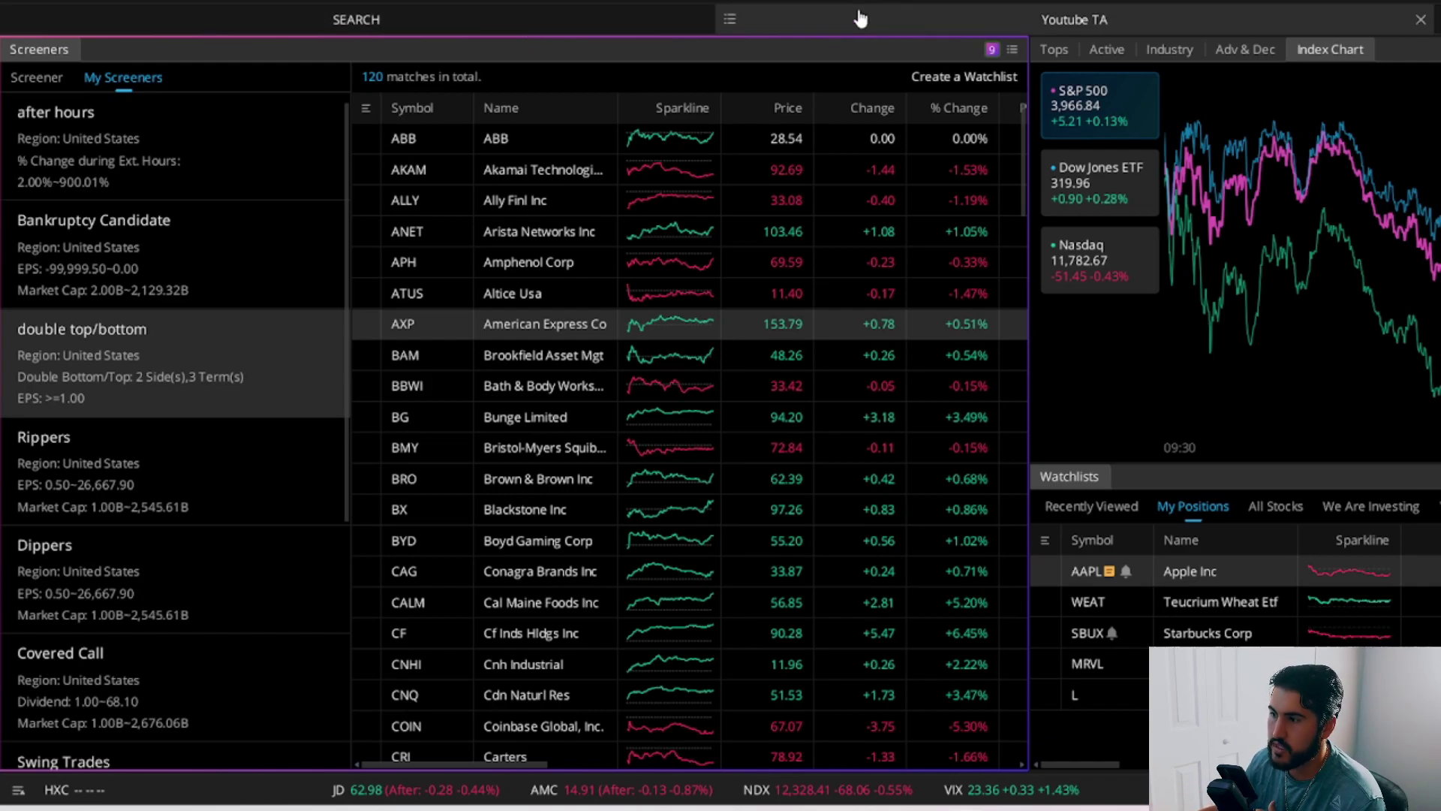
click(563, 28)
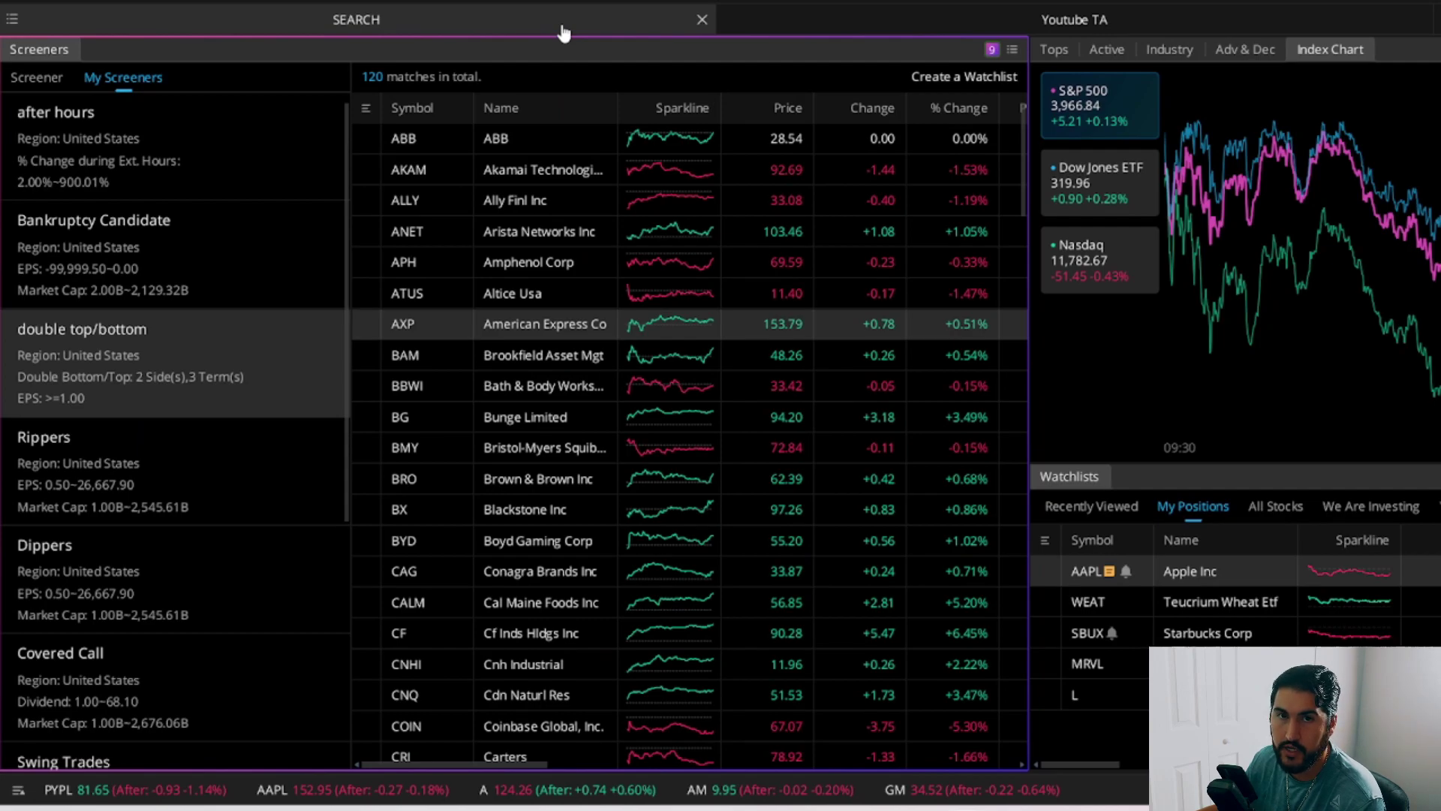
click(1216, 634)
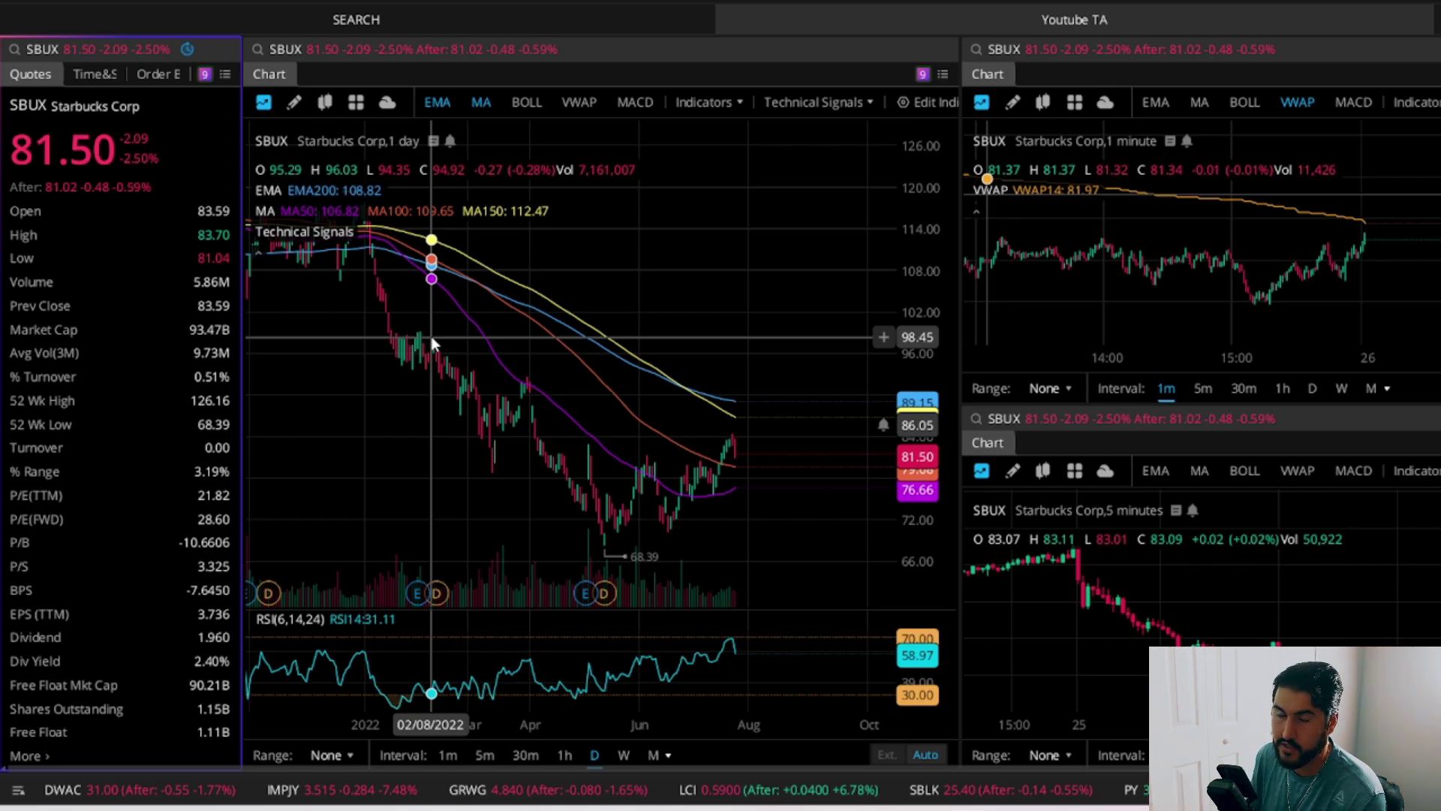
Run the Dippers screener (6 matches) and load Barrick Gold (GOLD) into the linked charts
click(458, 18)
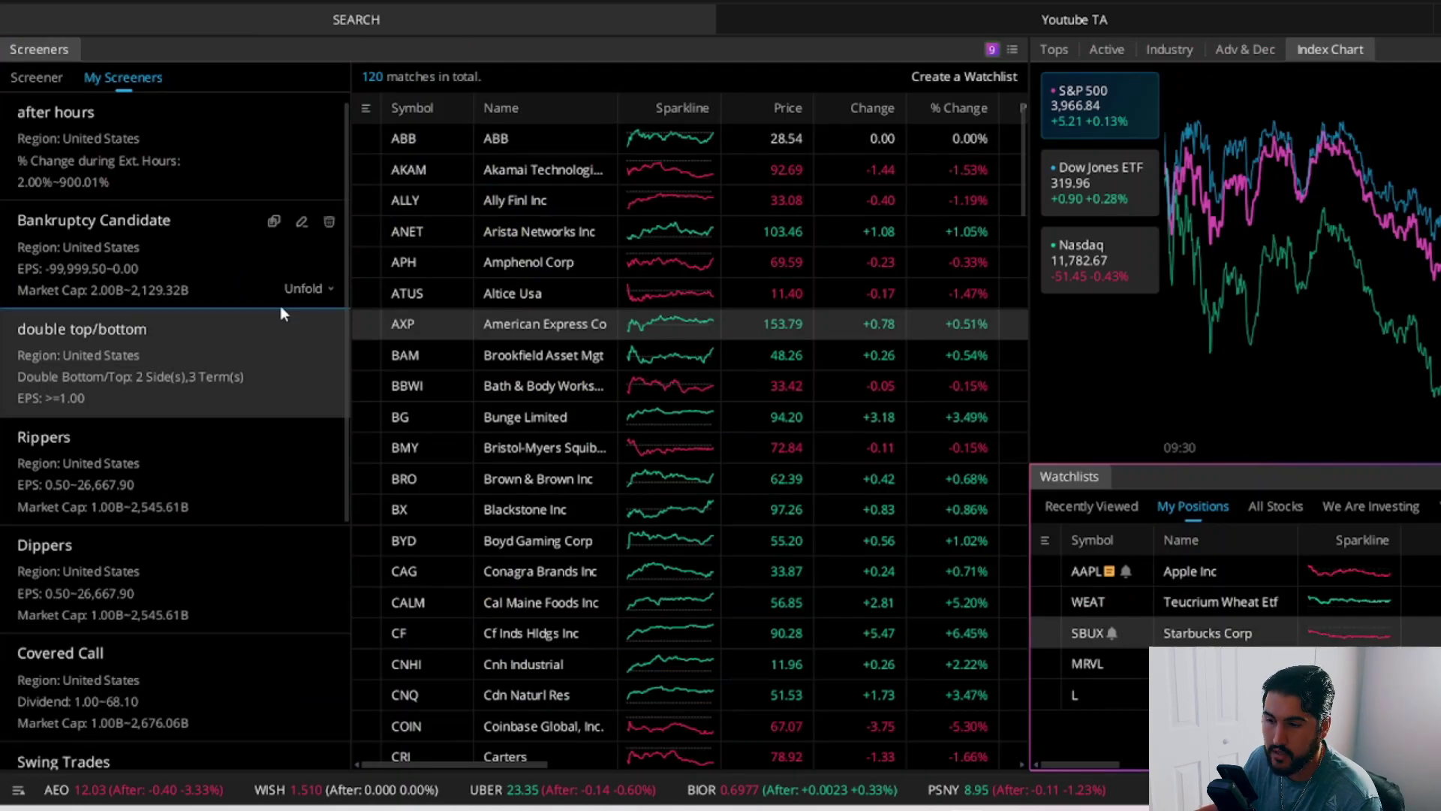
scroll(283, 314, down, 5)
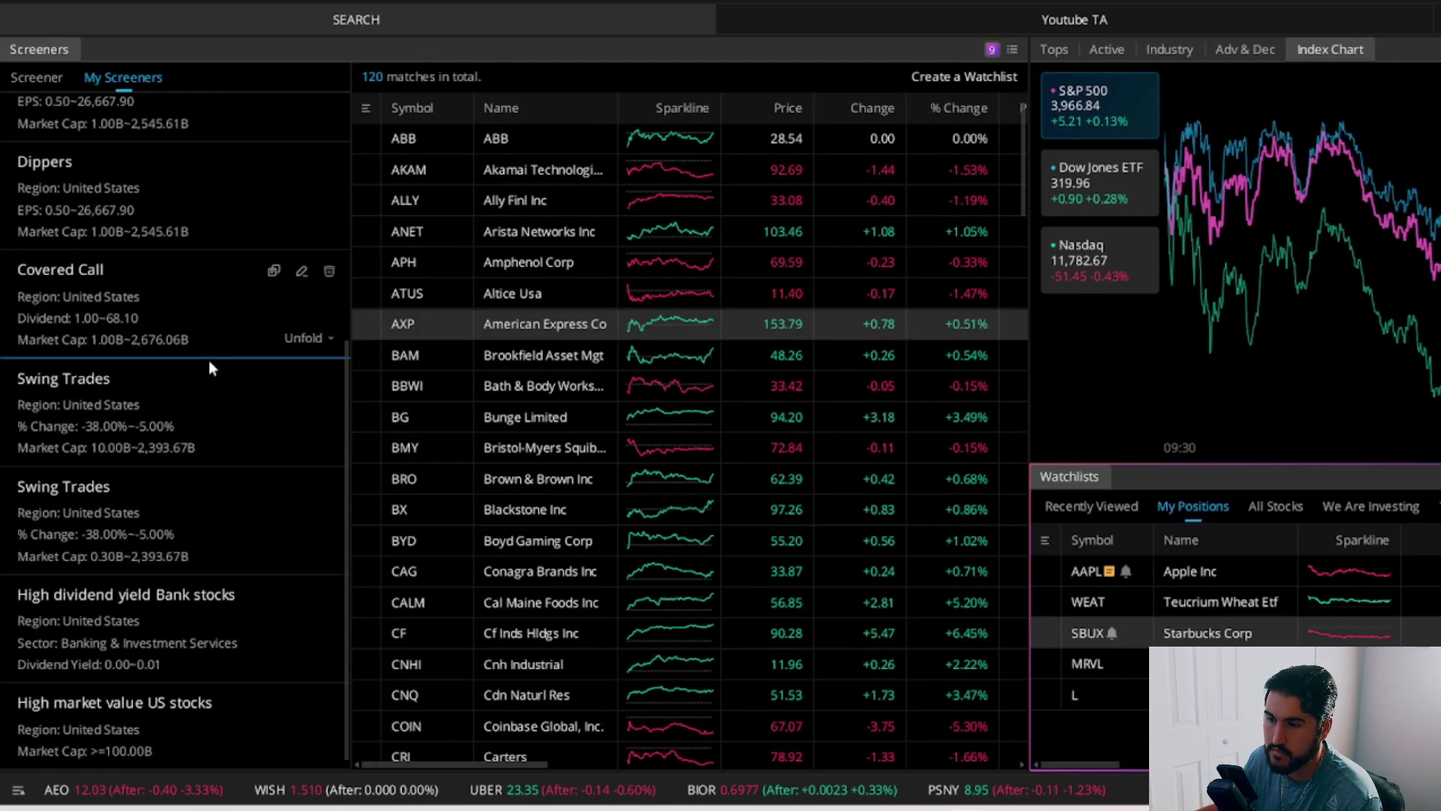
click(177, 228)
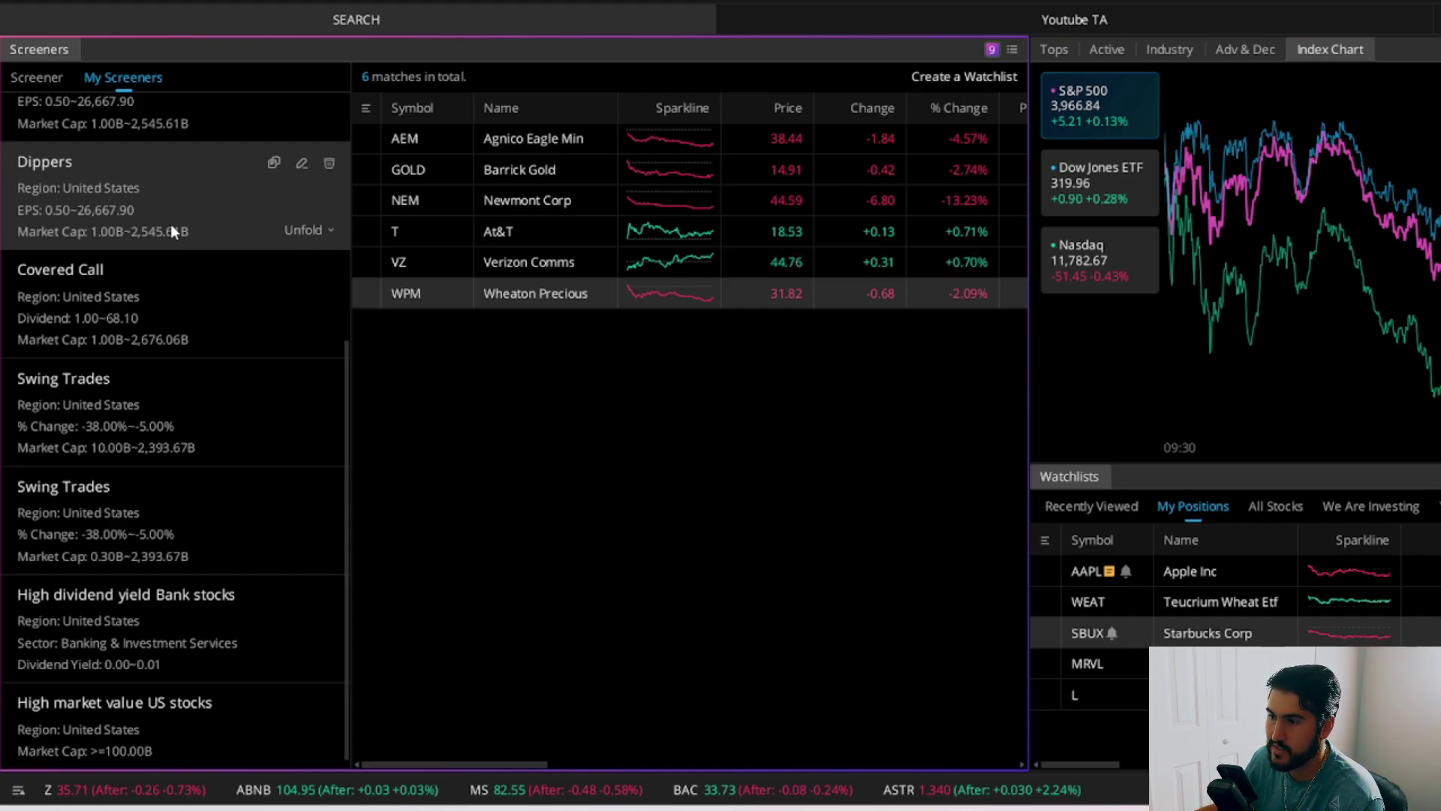
click(510, 172)
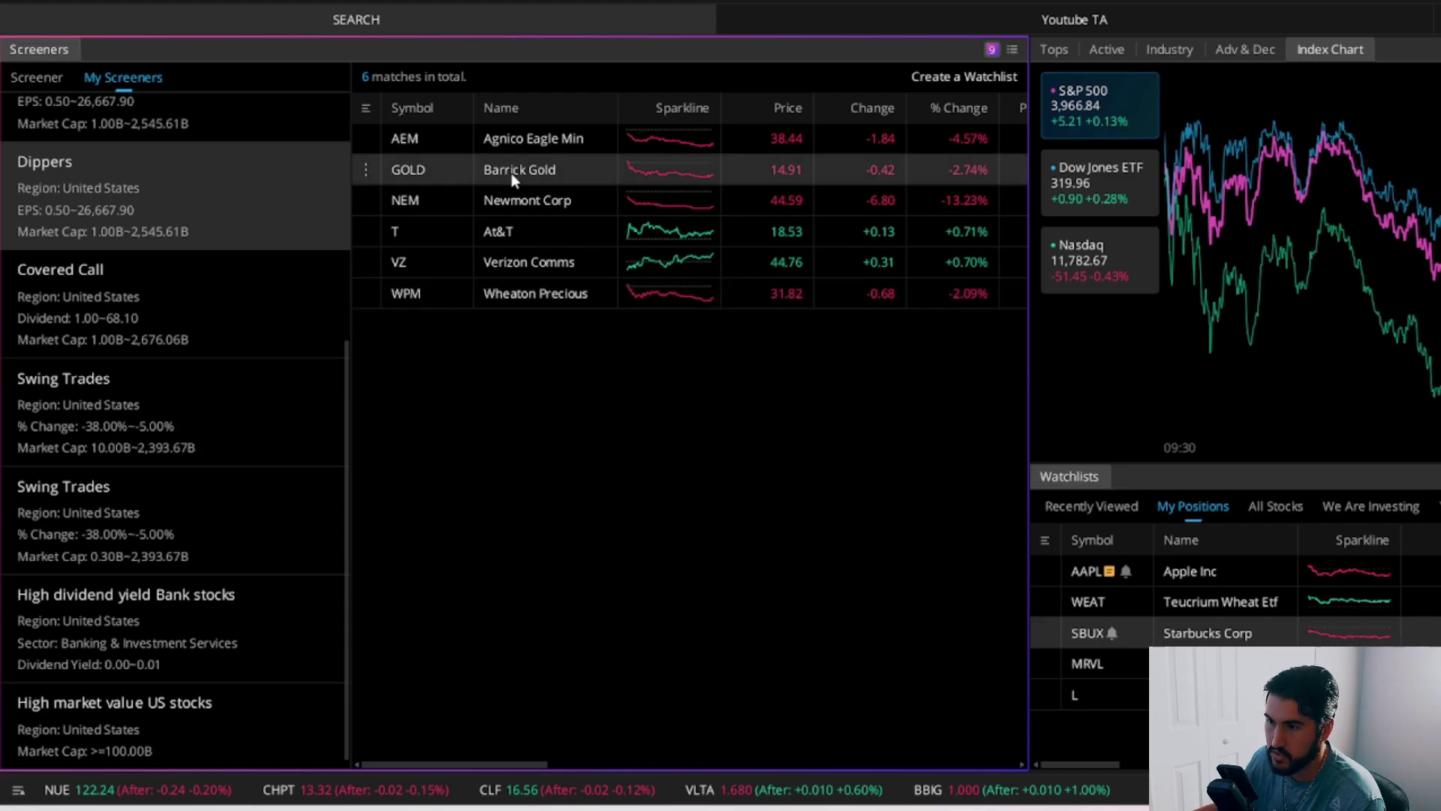
double_click(511, 172)
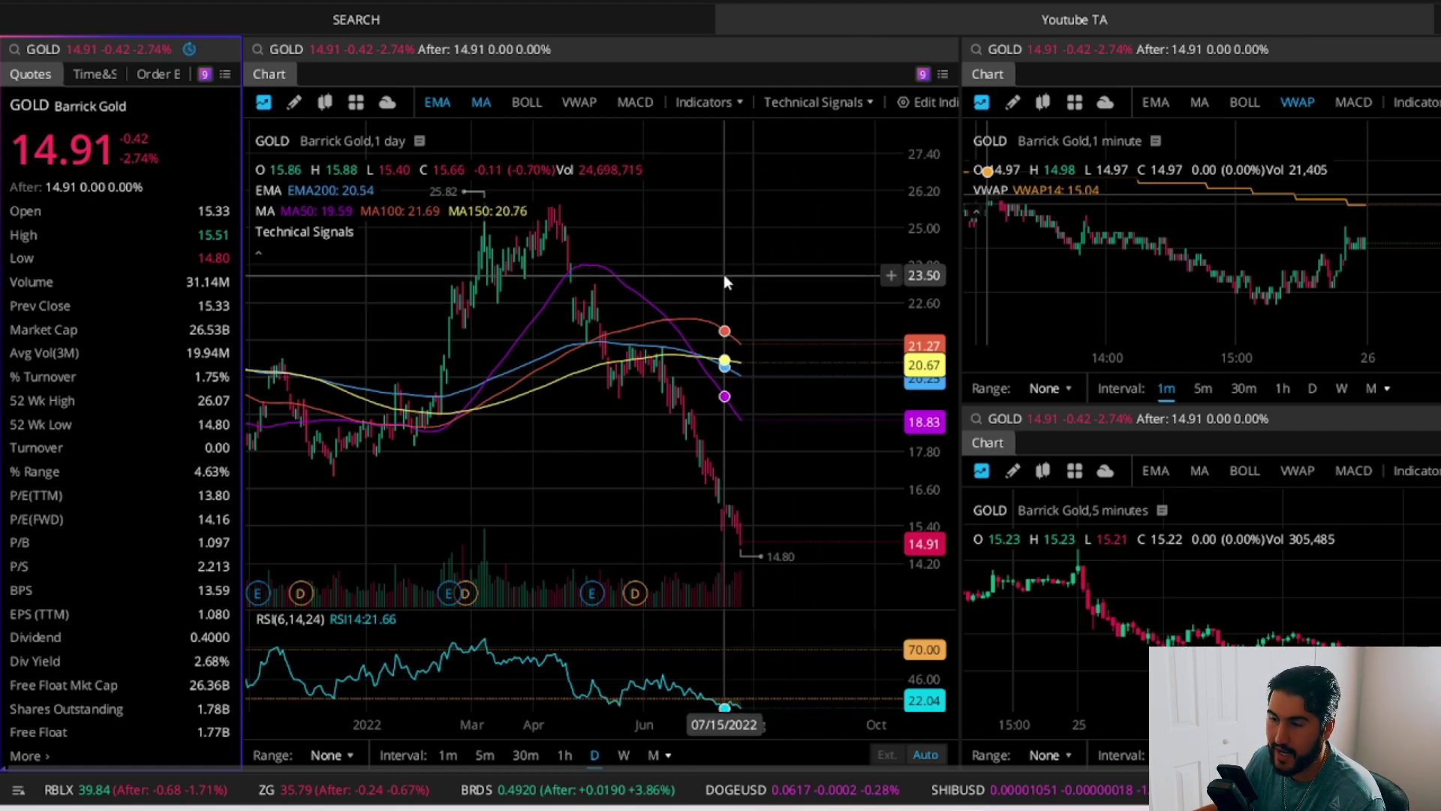
Pan GOLD's main chart back, cycle weekly, monthly, then daily bars, and toggle the intraday chart between 5m and 1m
scroll(725, 281, down, 3)
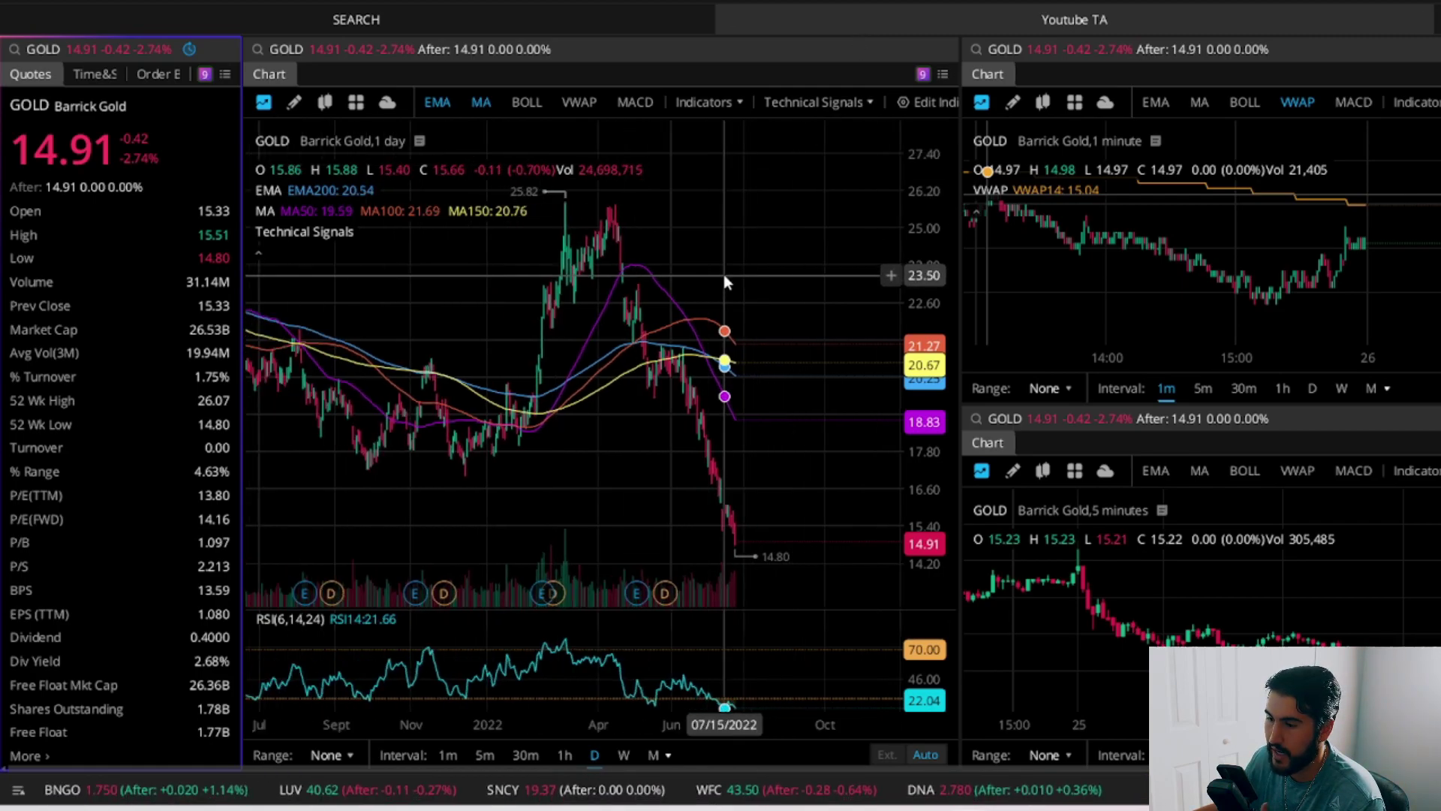
drag(725, 264, 786, 254)
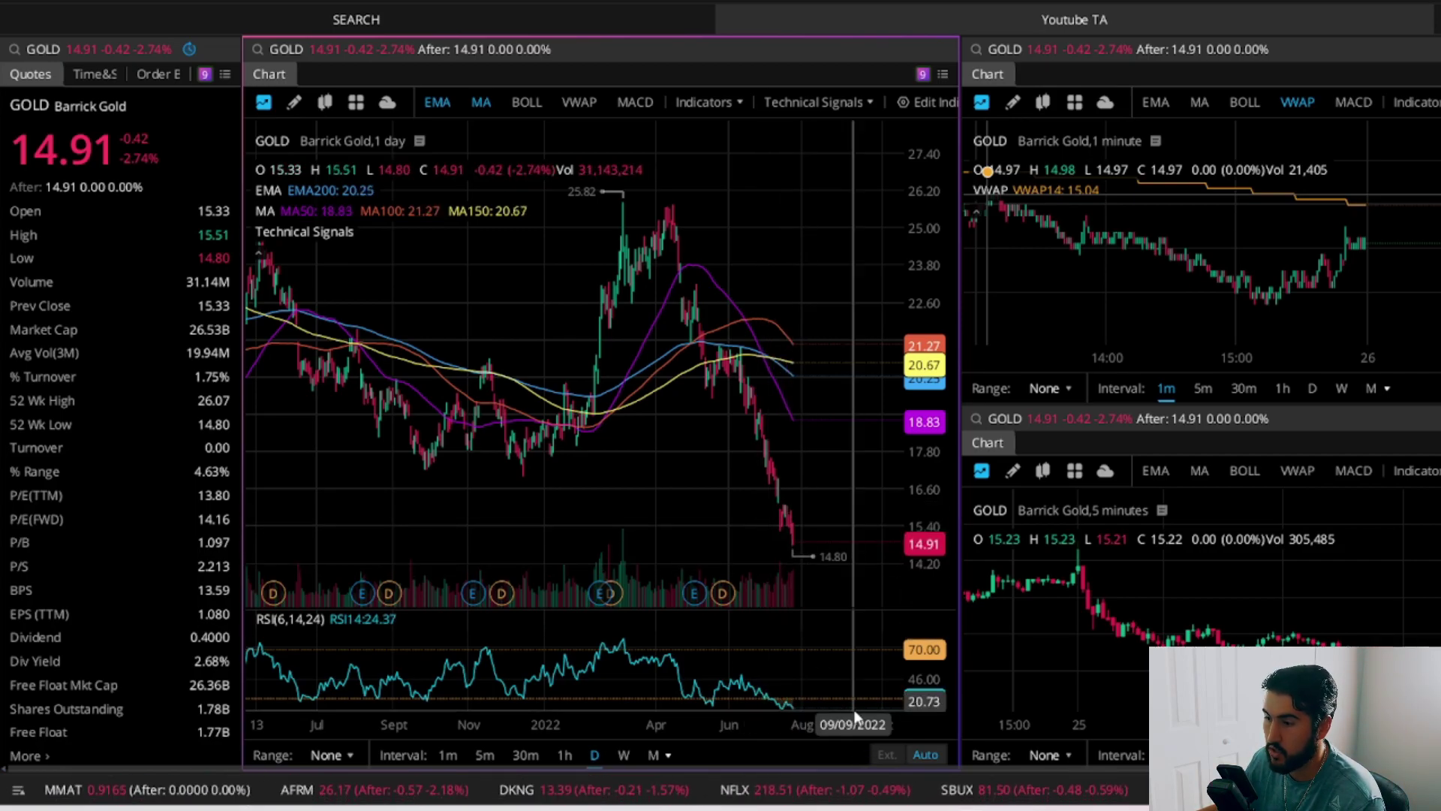
mouse_move(643, 432)
mouse_down()
mouse_move(740, 432)
mouse_move(646, 431)
mouse_up()
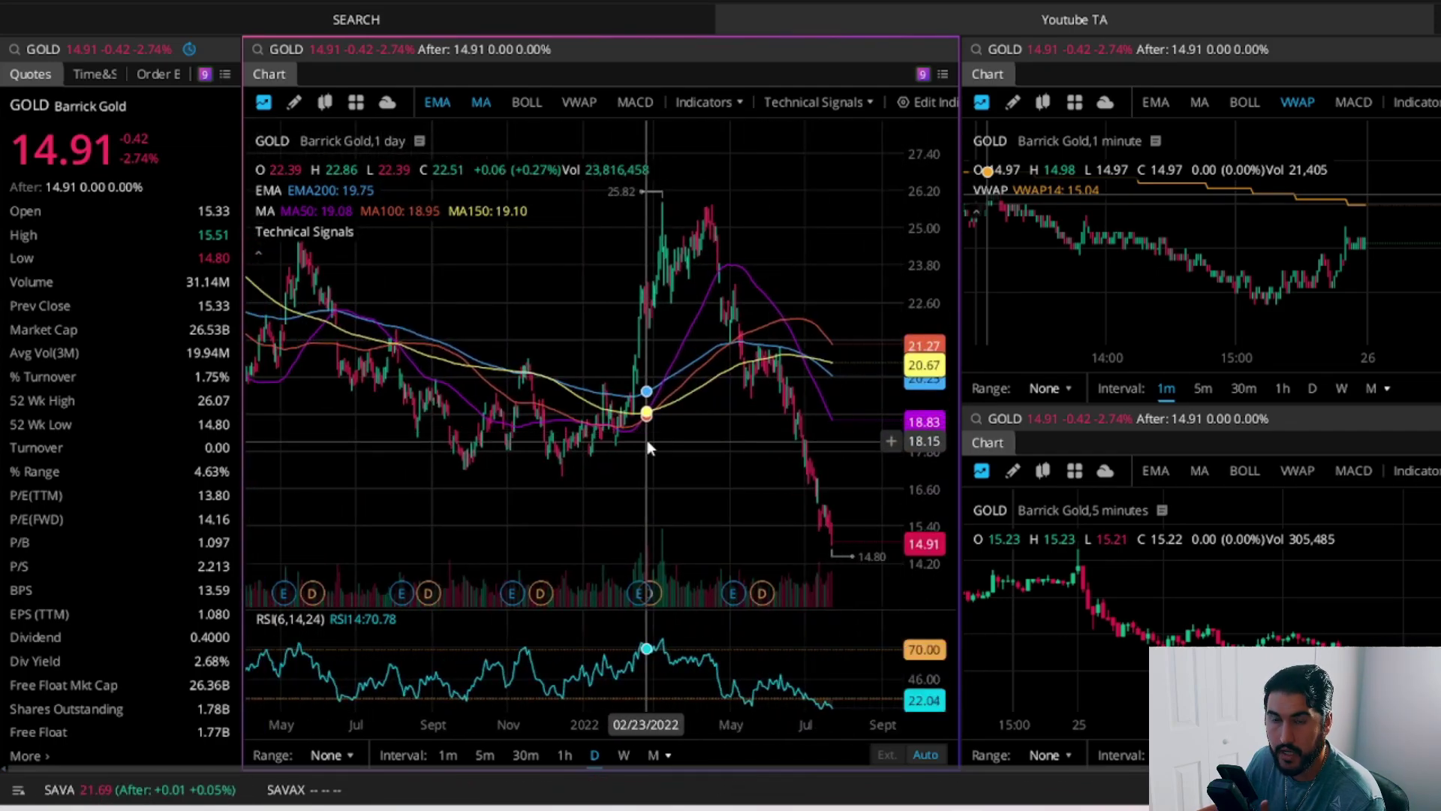
click(621, 755)
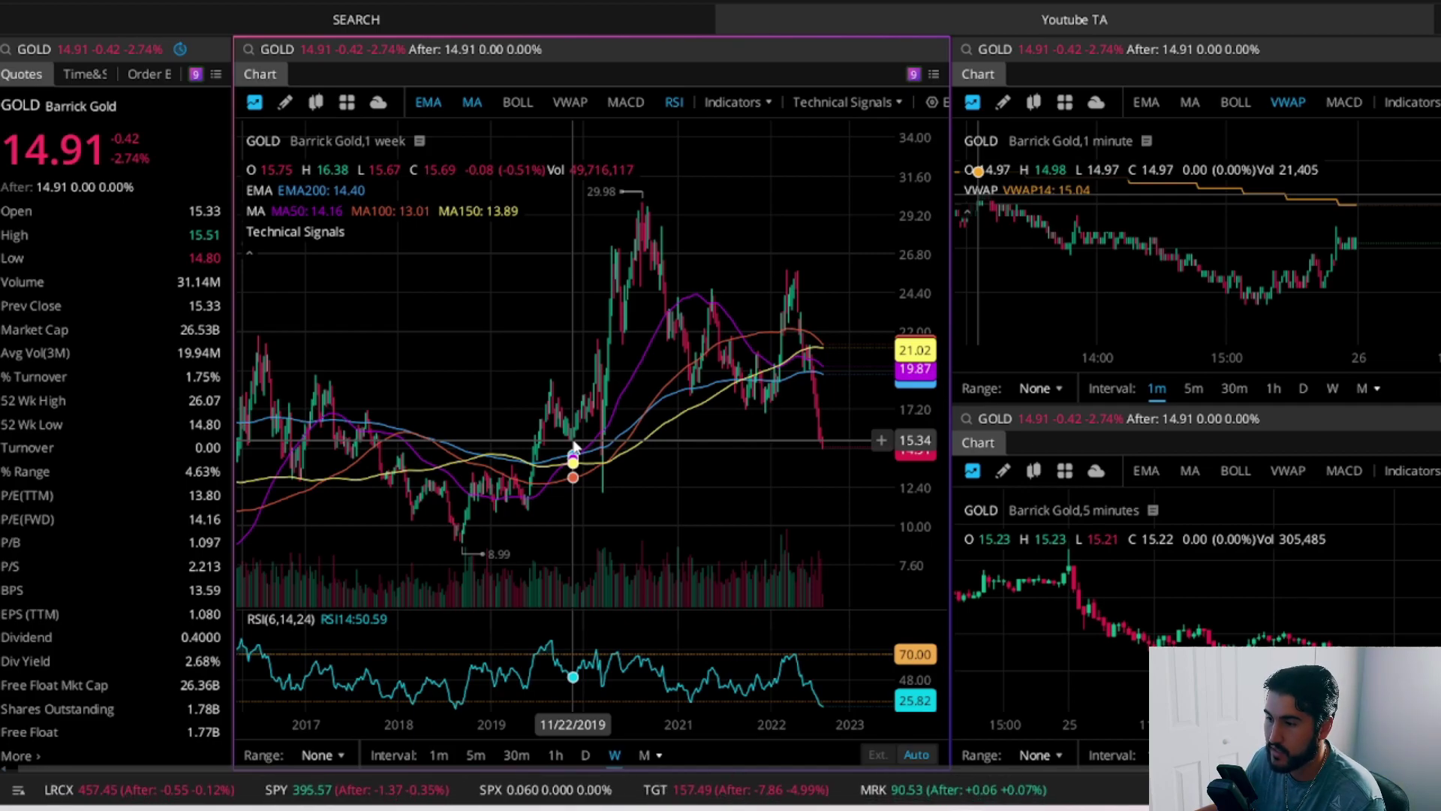
click(644, 755)
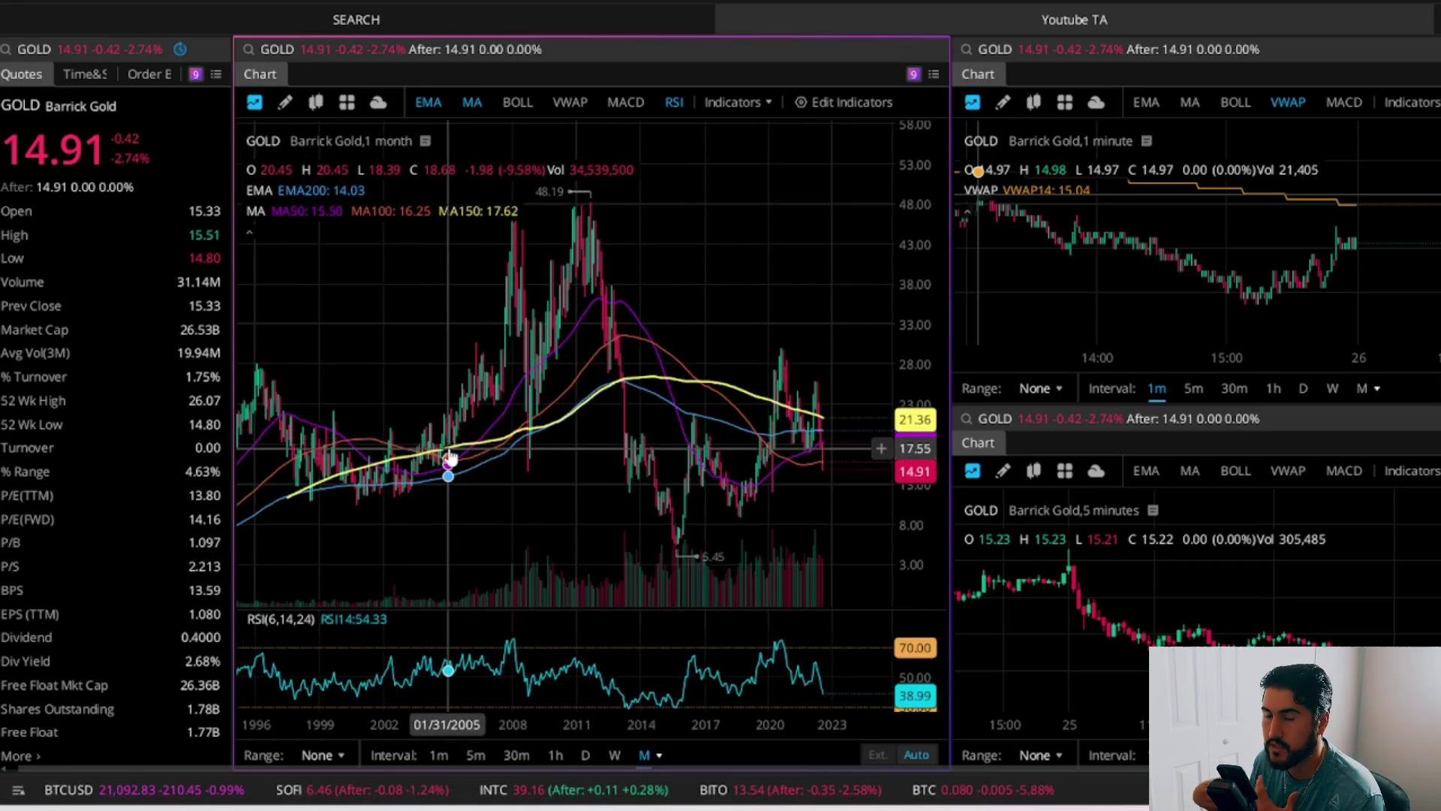
click(582, 753)
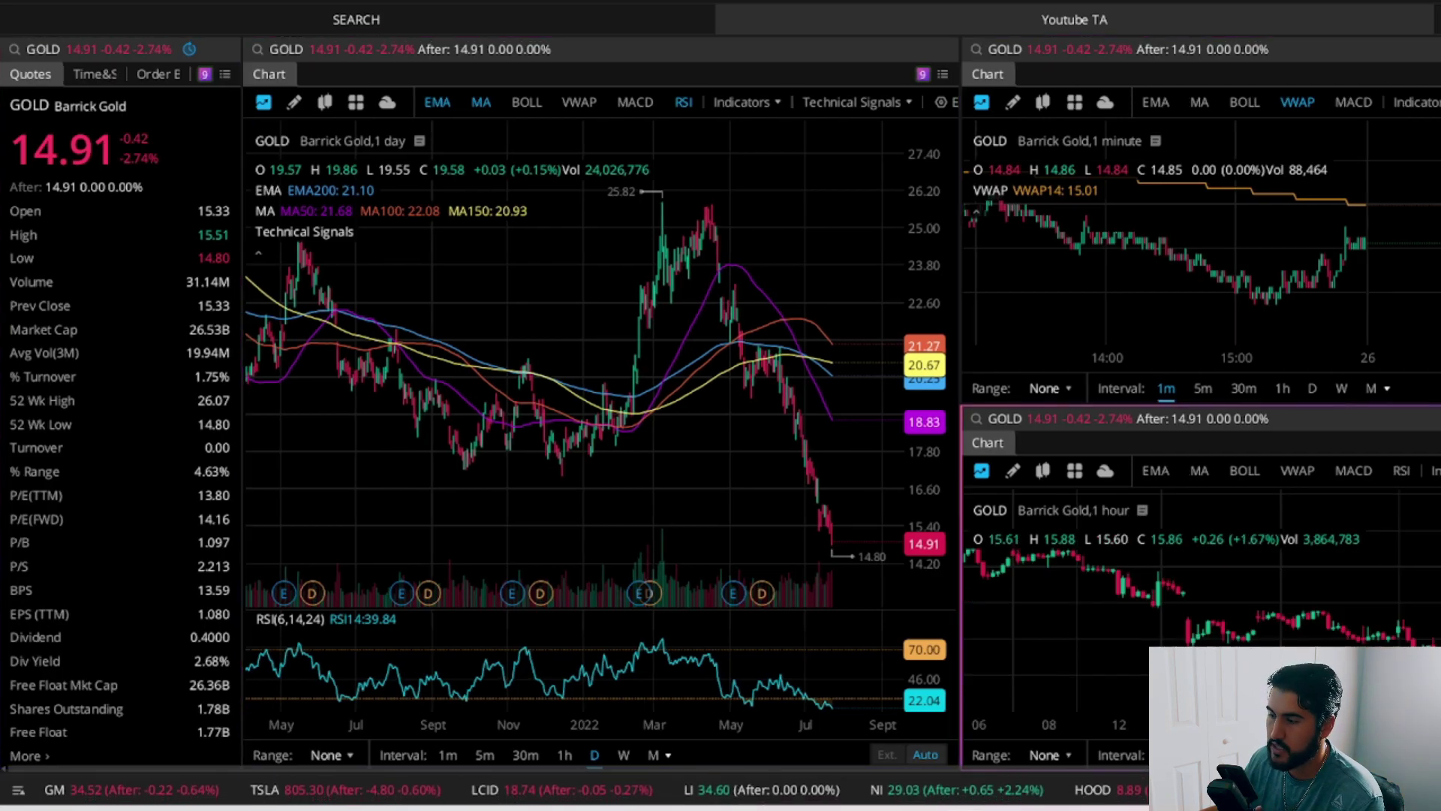
click(1204, 389)
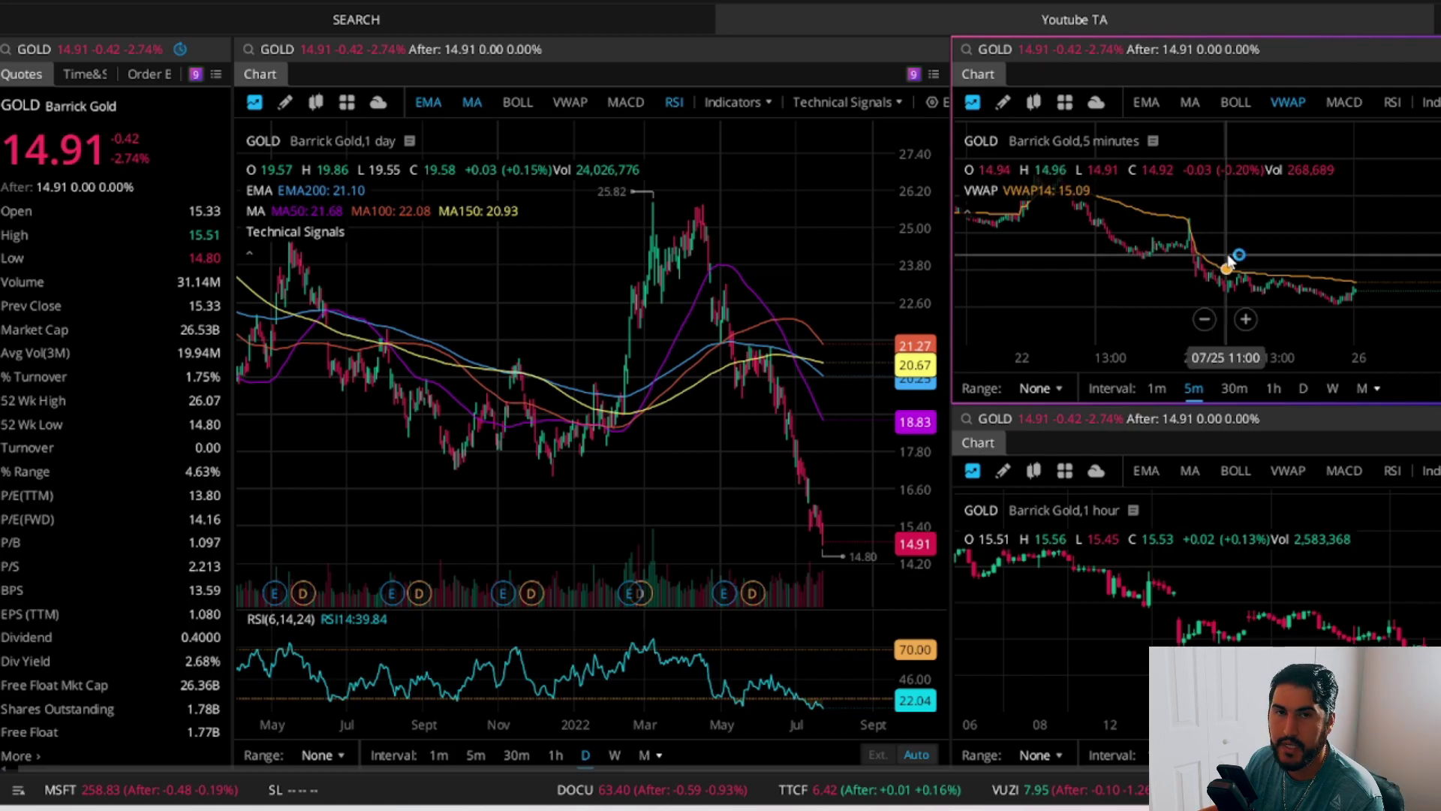
click(1157, 388)
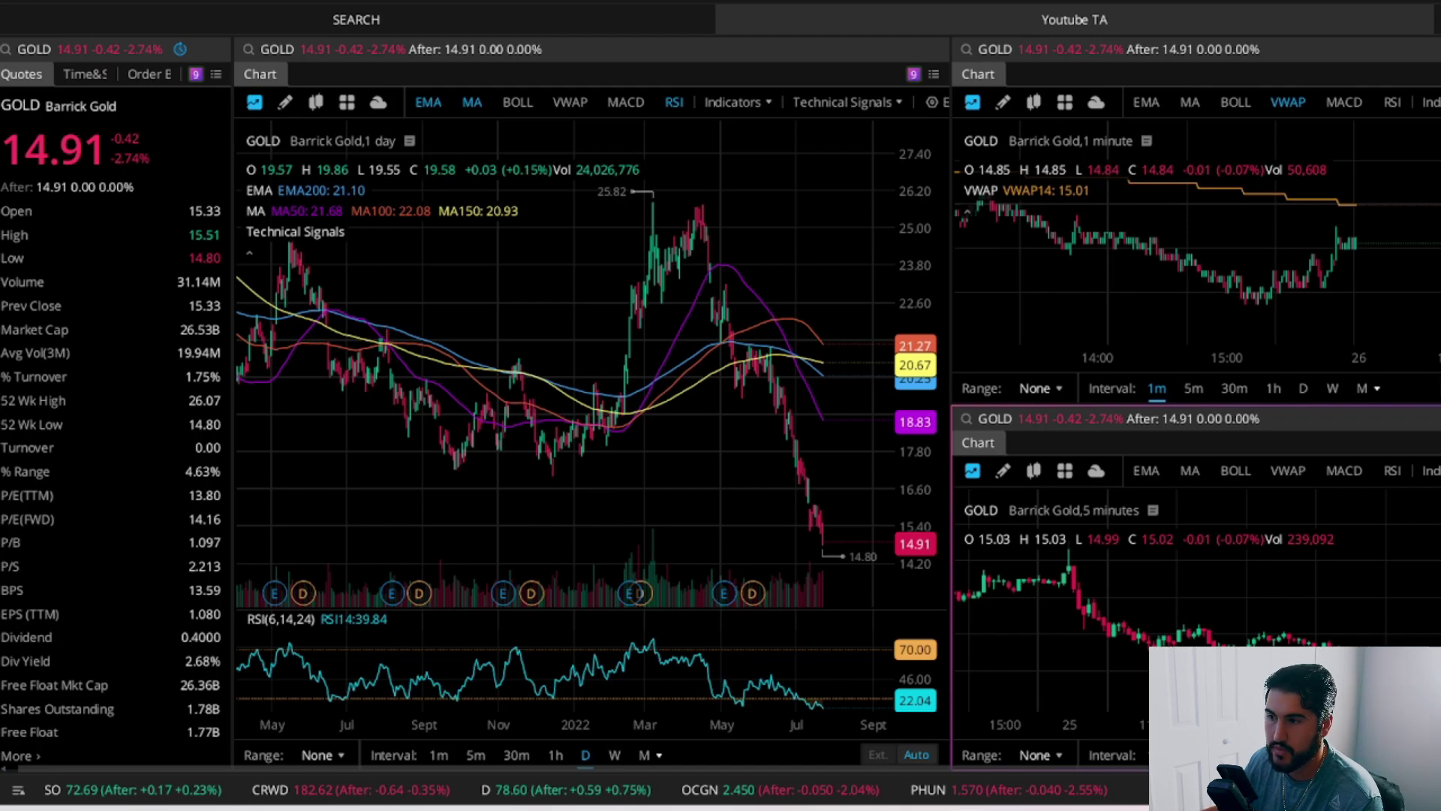
Pick Verizon (VZ) from the Dippers results and view it in the Youtube TA charts
click(532, 37)
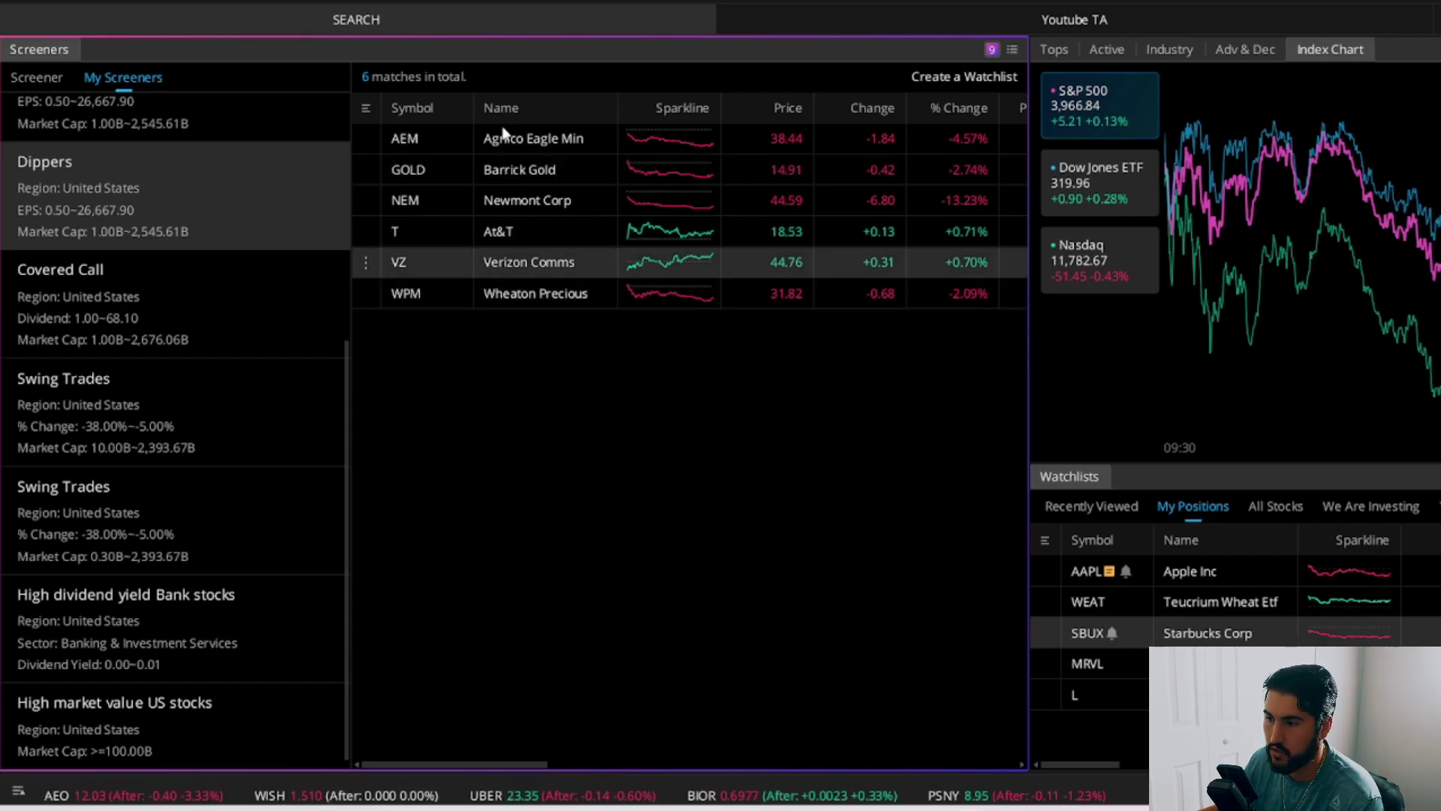
click(870, 34)
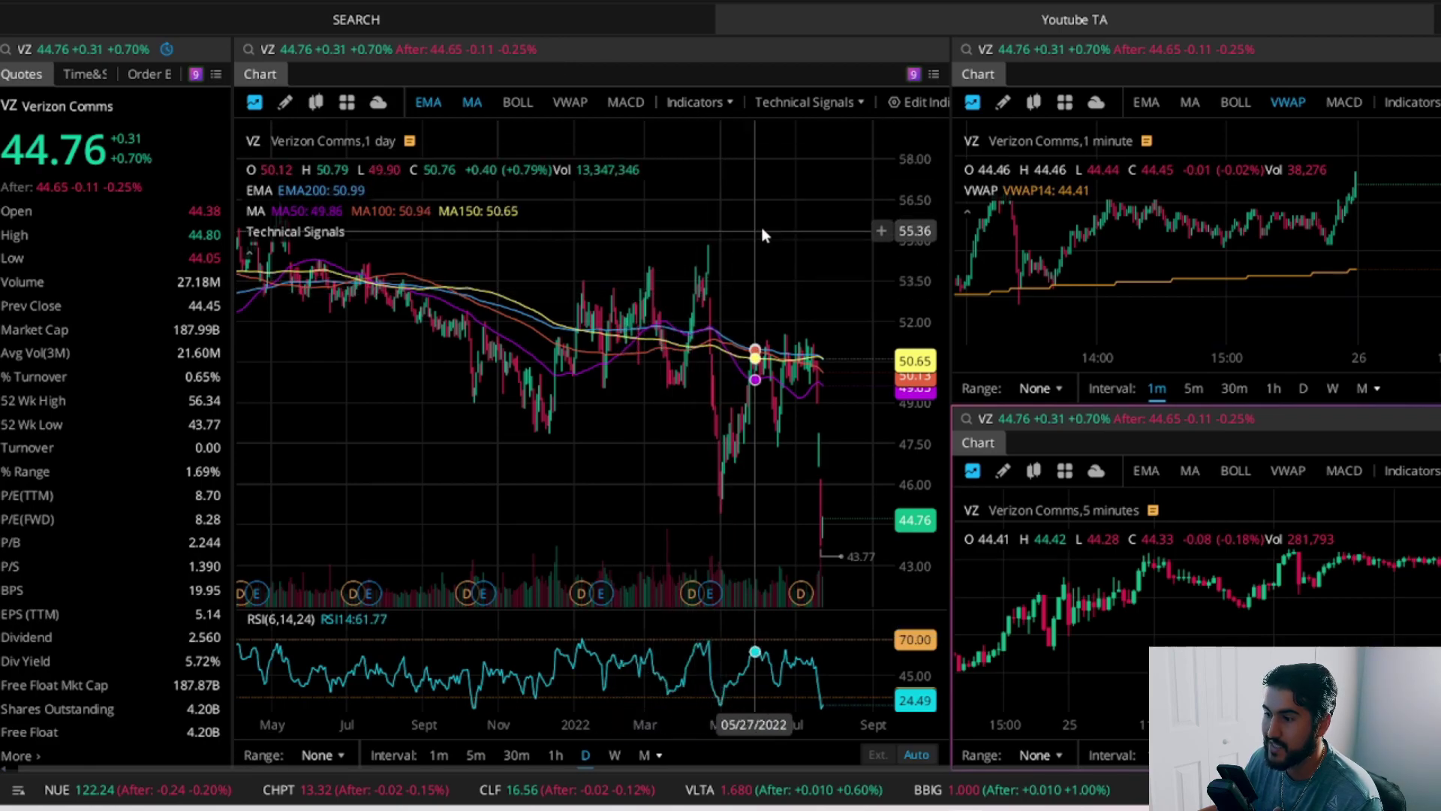
Pan the VZ chart toward recent dates and show weekly bars spanning 2018 to 2022
drag(761, 226, 669, 221)
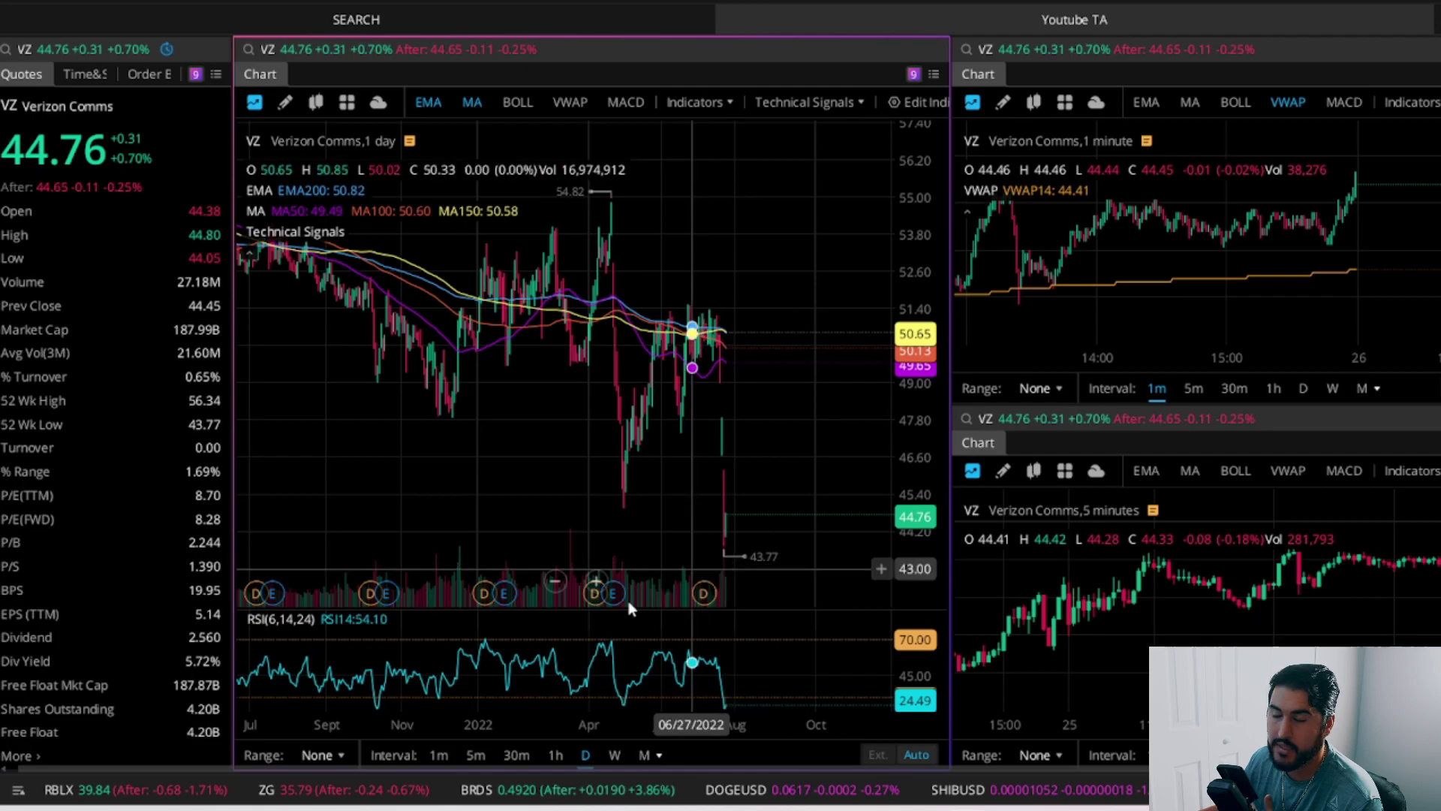
click(615, 754)
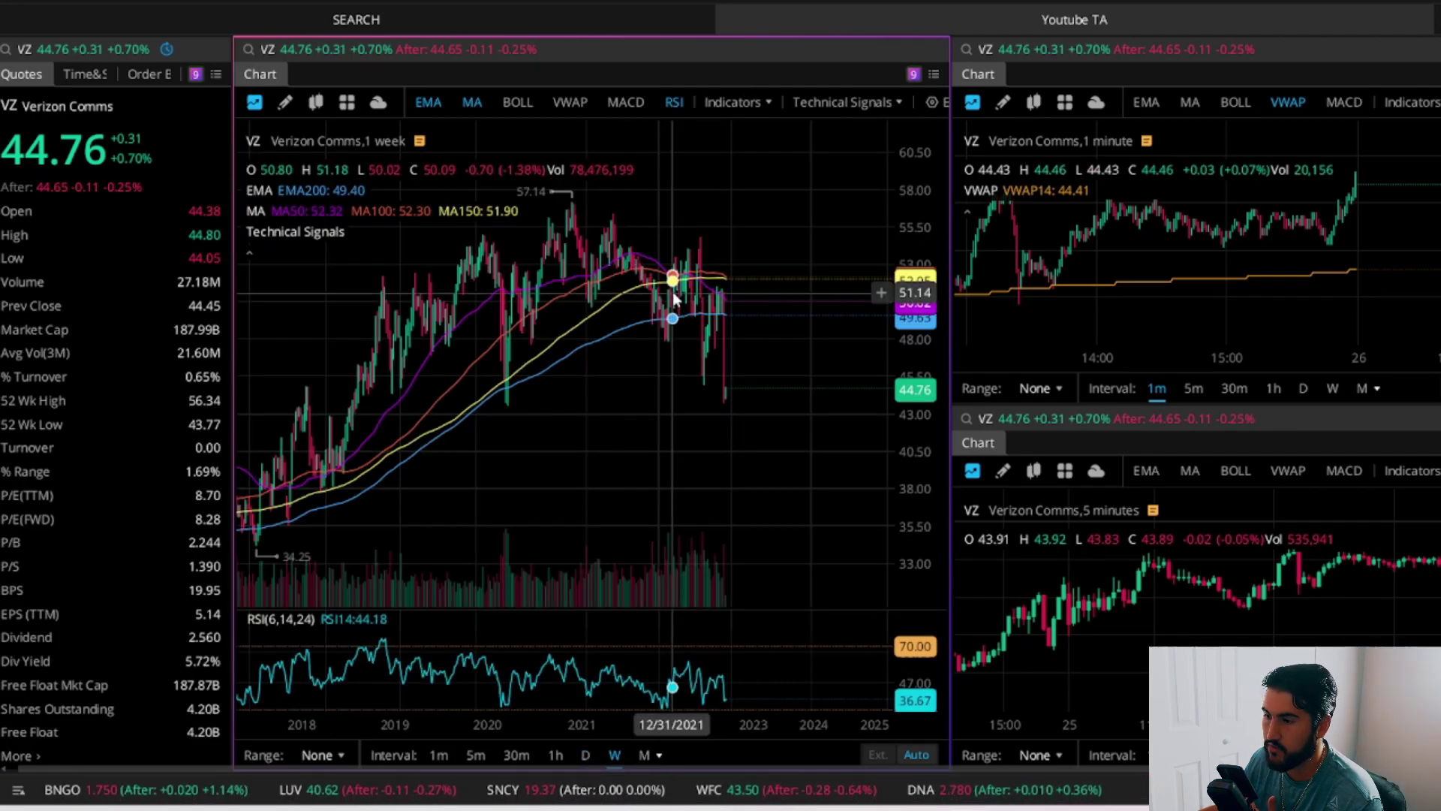